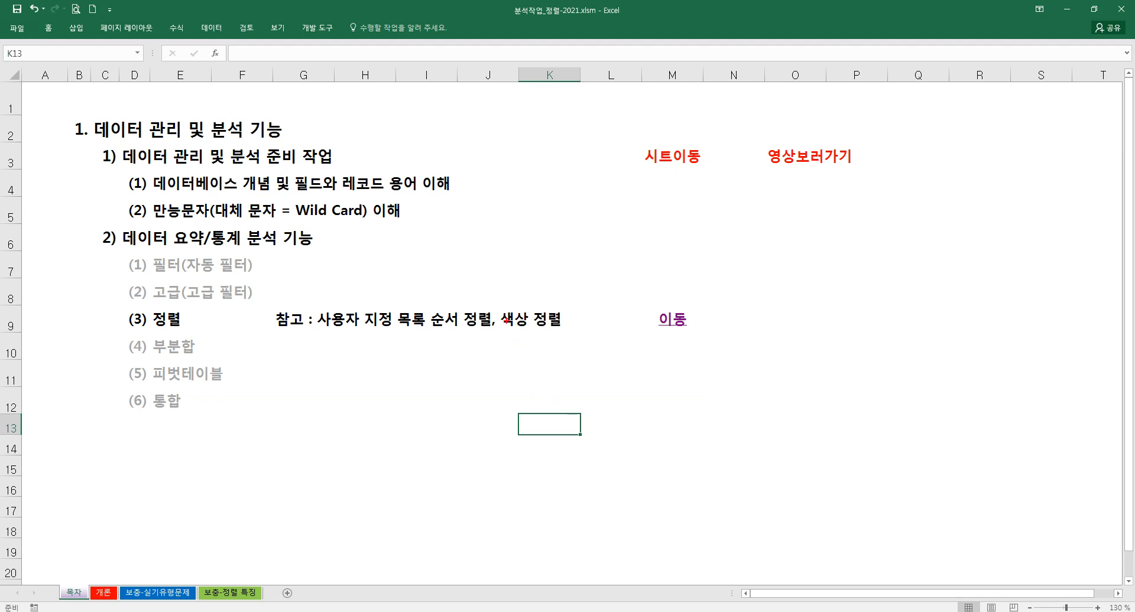
left_click_drag(500, 310, 533, 329)
mouse_move(316, 305)
left_mouse_down()
mouse_move(375, 333)
mouse_move(461, 332)
left_mouse_up()
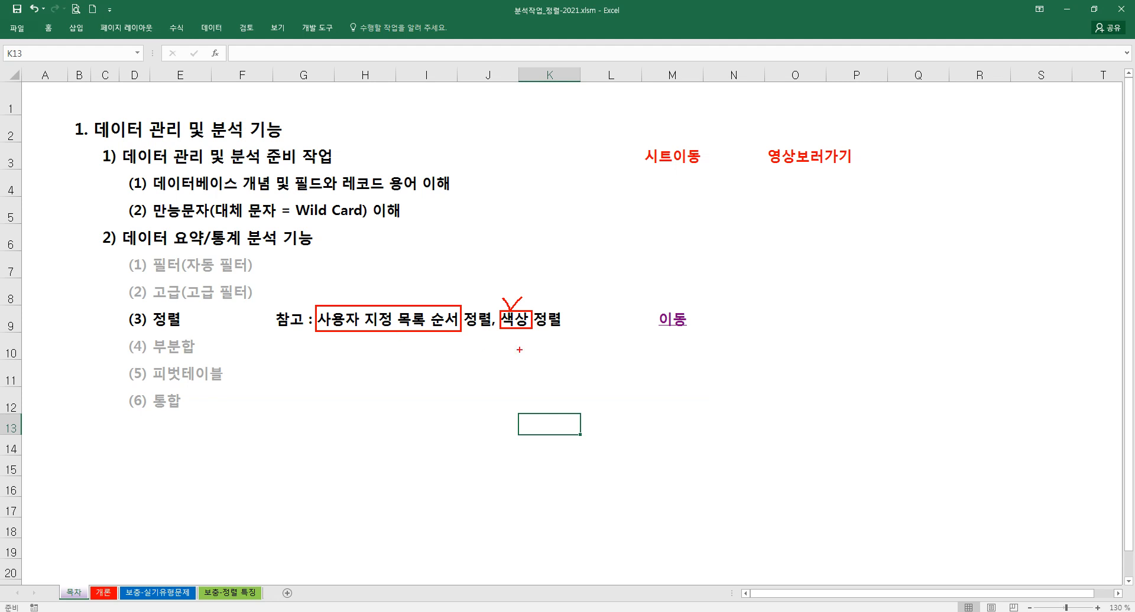
key("Escape")
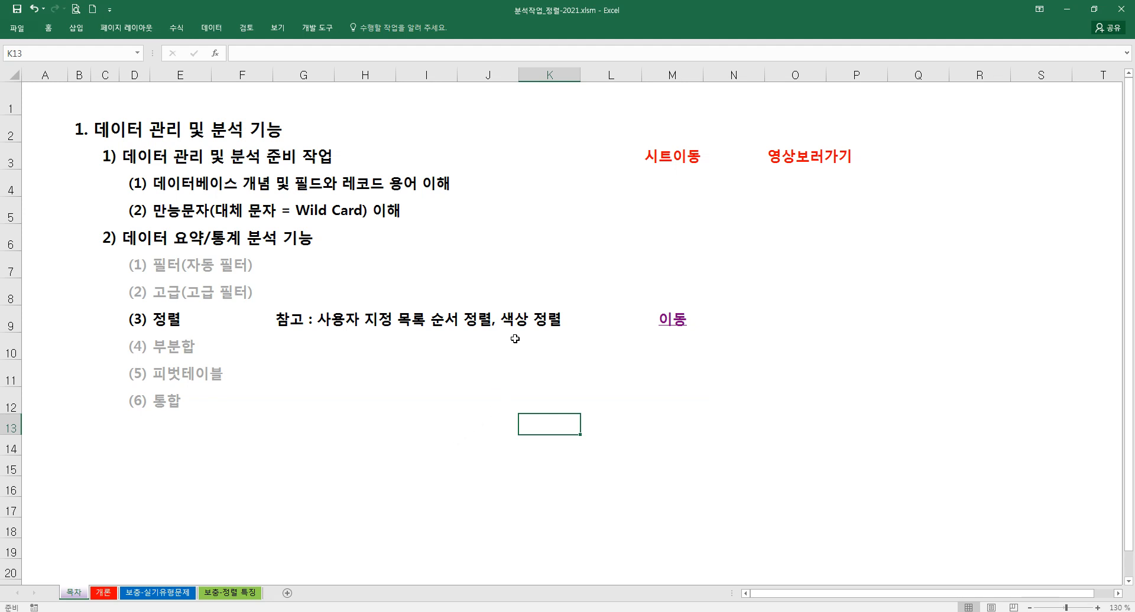
Switch to the 개론 sheet and narrow column A slightly
left_click(104, 593)
left_click(331, 296)
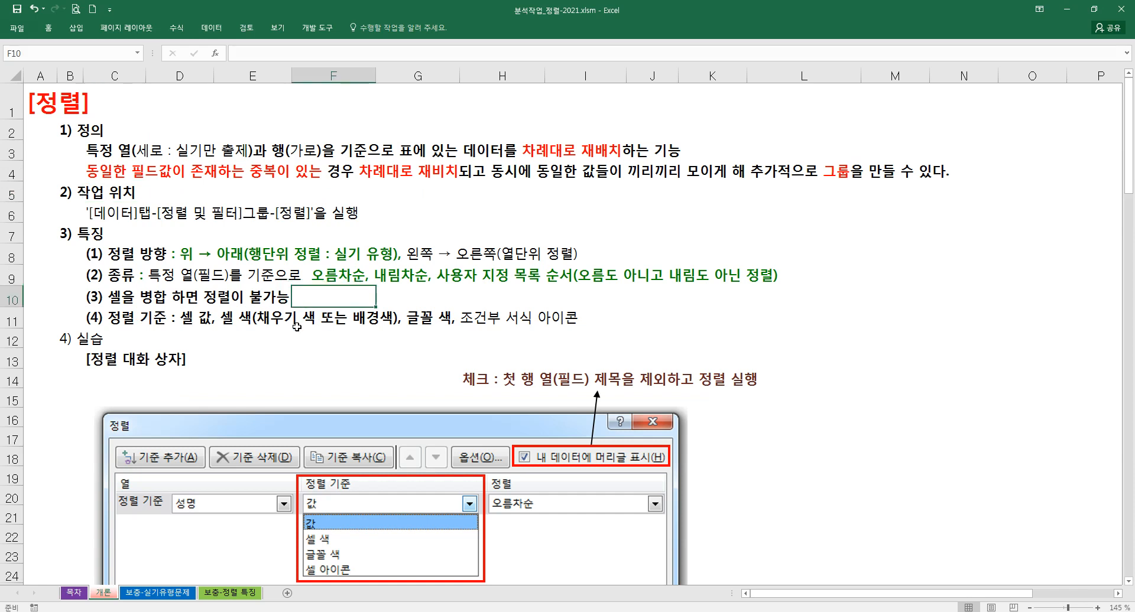
left_click_drag(56, 82, 50, 81)
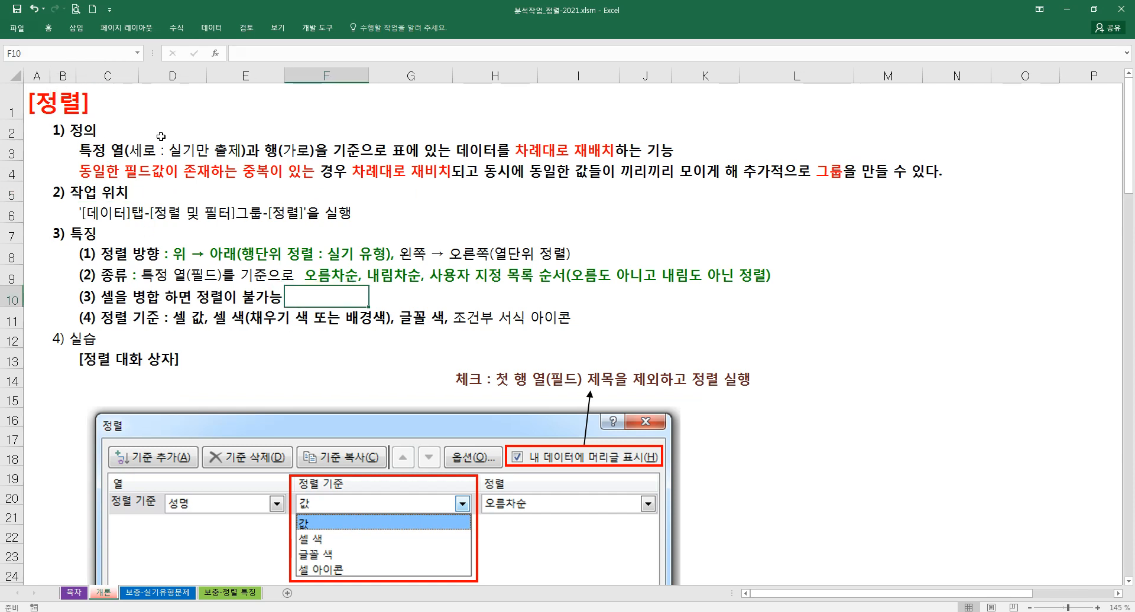
left_click_drag(94, 151, 328, 154)
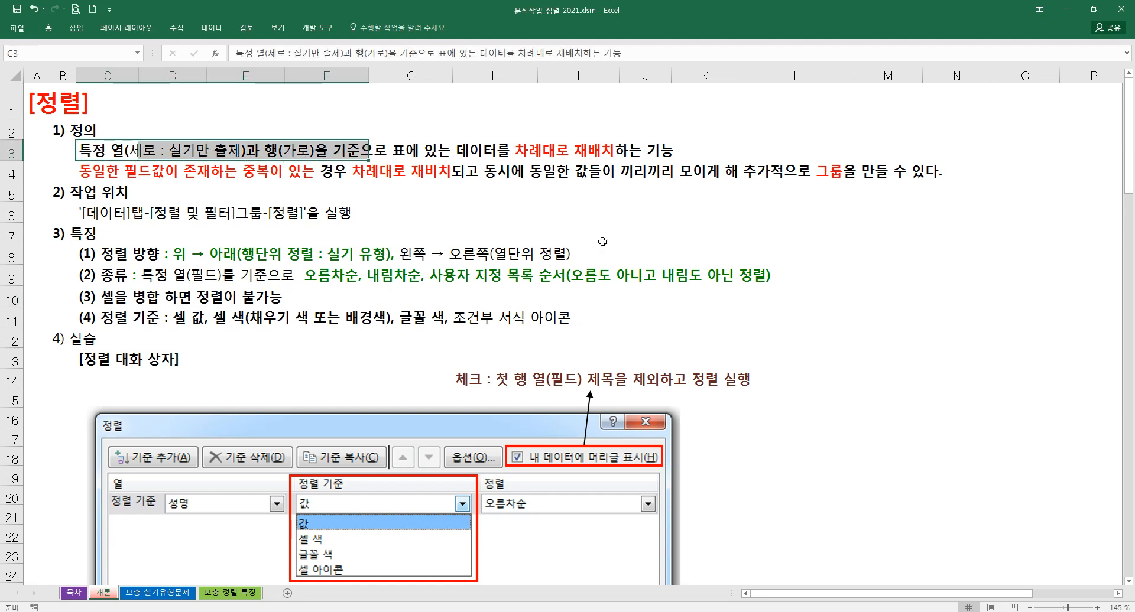
left_click(768, 296)
mouse_move(872, 273)
left_mouse_down()
mouse_move(877, 372)
mouse_move(894, 361)
left_mouse_up()
left_click_drag(904, 276, 994, 276)
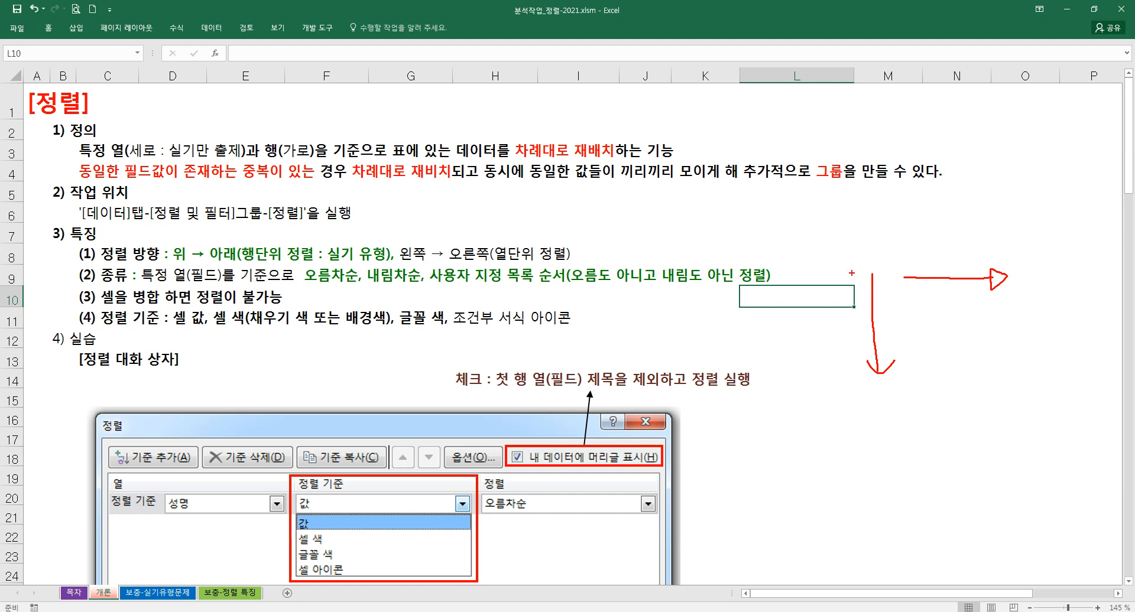
left_click_drag(850, 267, 892, 379)
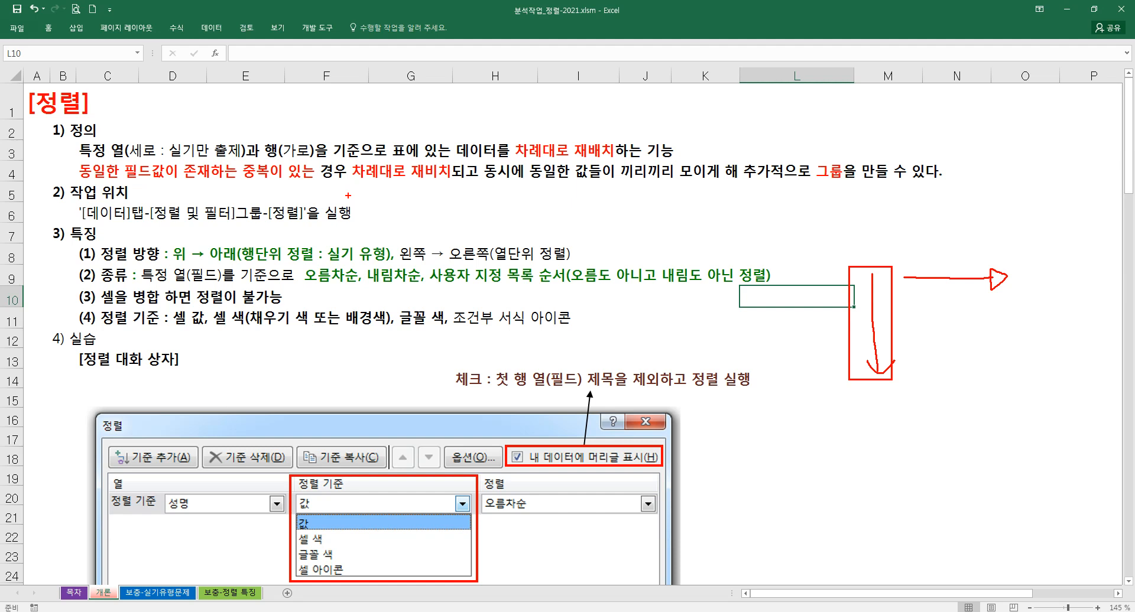
key("Escape")
left_click(665, 235)
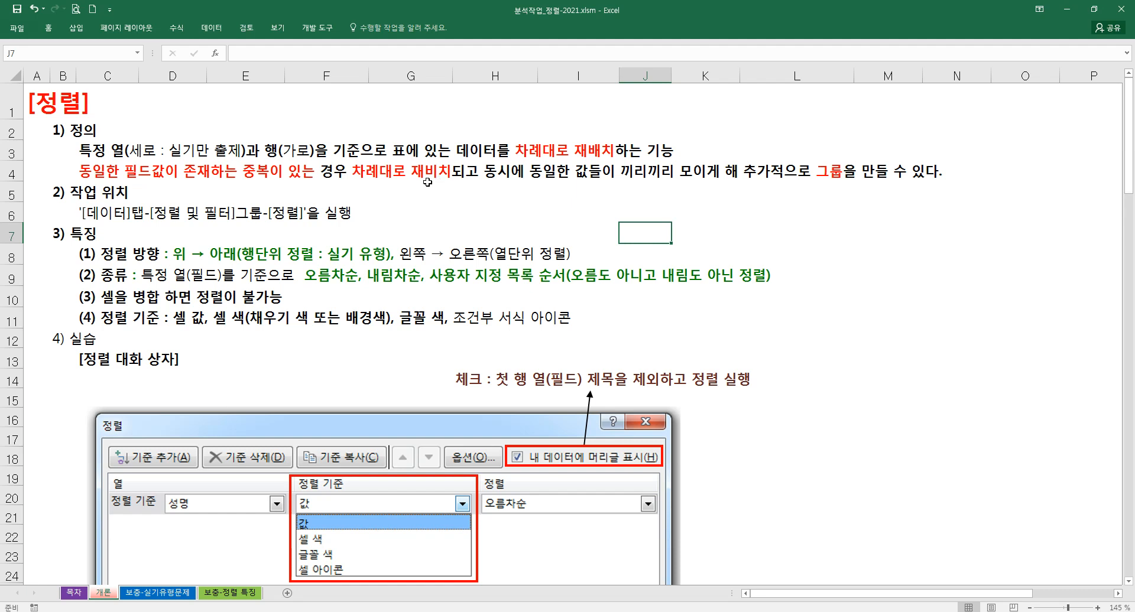
Correct the typo in cell C4 so the phrase reads "차례대로 재배치"
double_click(105, 172)
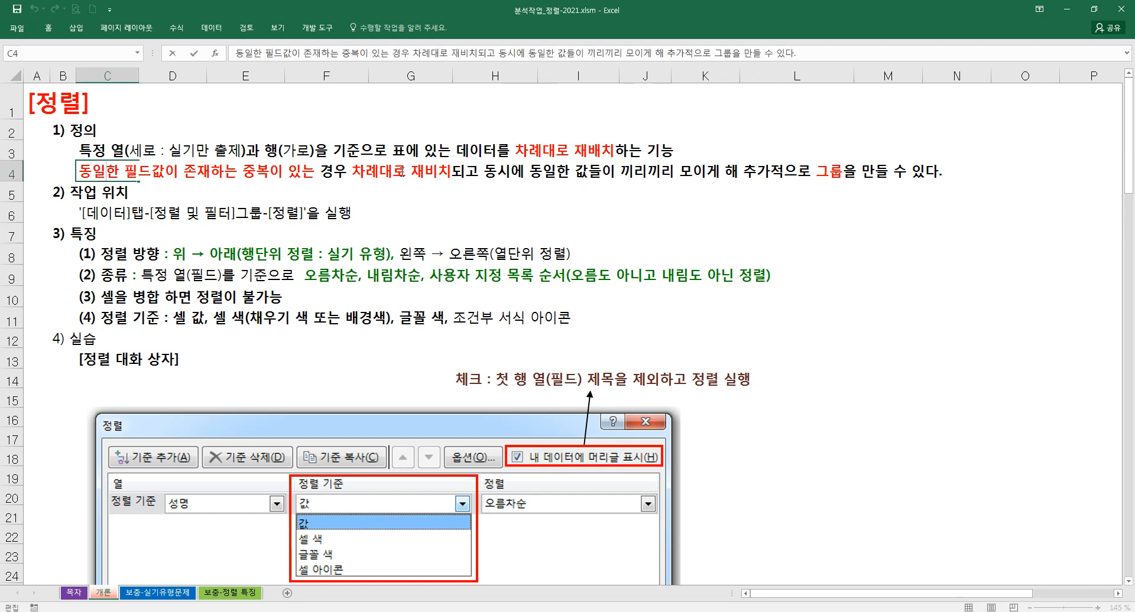
left_click_drag(441, 173, 430, 173)
type("배")
key("Return")
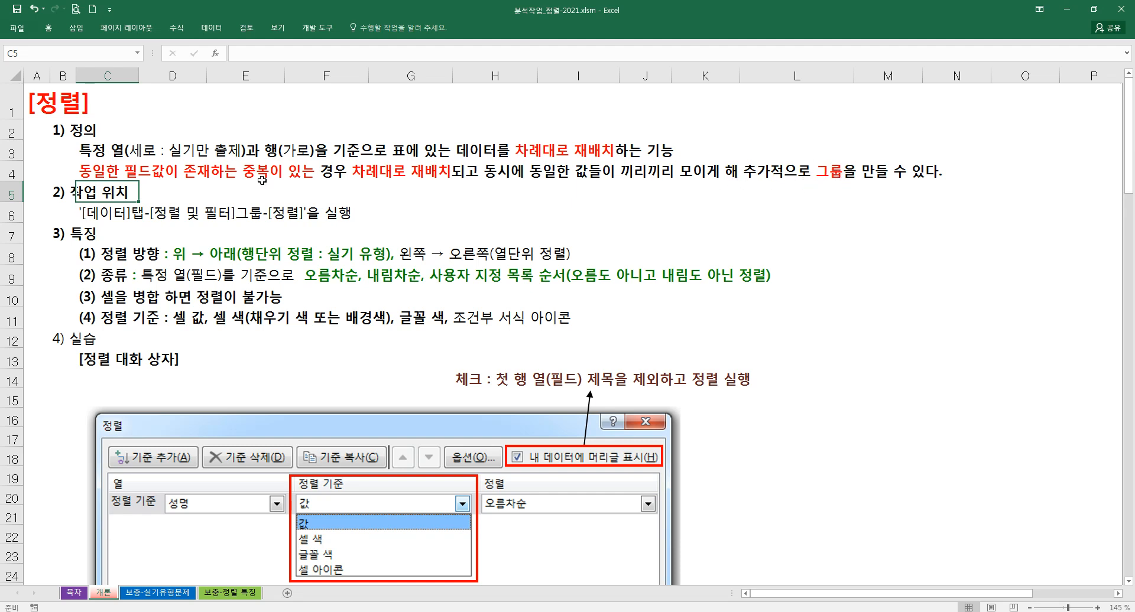
left_click_drag(86, 150, 99, 171)
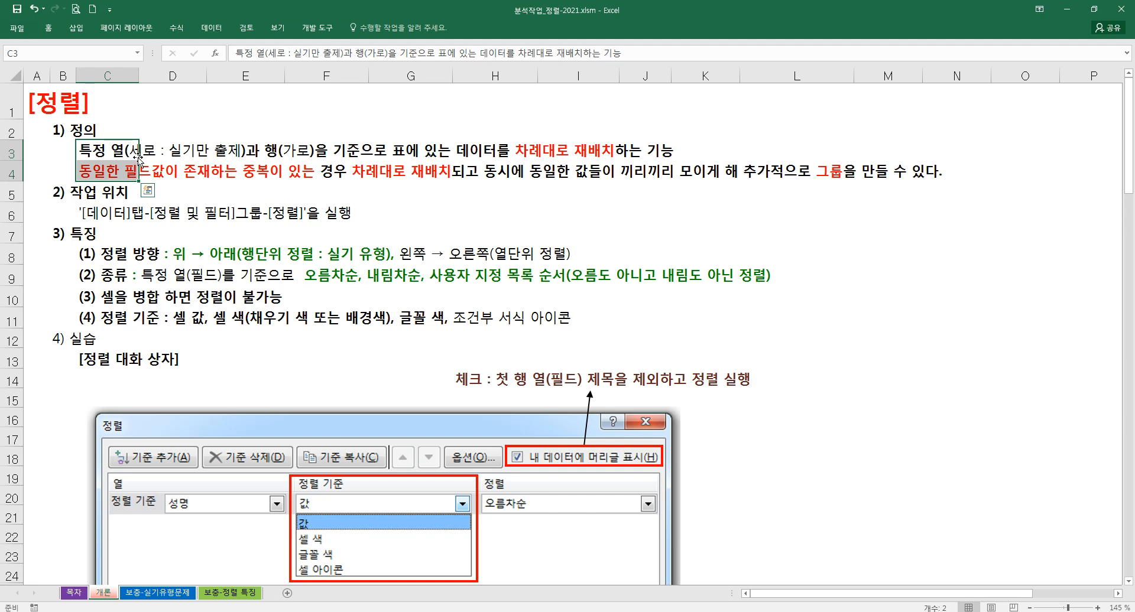
left_click_drag(106, 158, 105, 167)
Try to open the Sort command (정렬) with the empty cell G6 selected
left_click(379, 219)
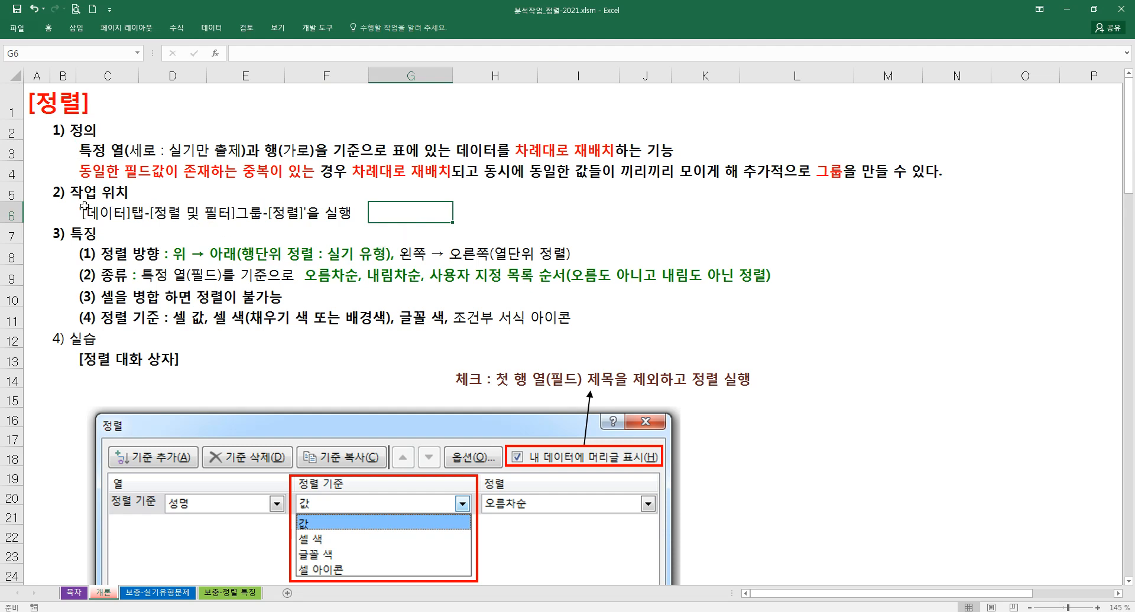
left_click(227, 33)
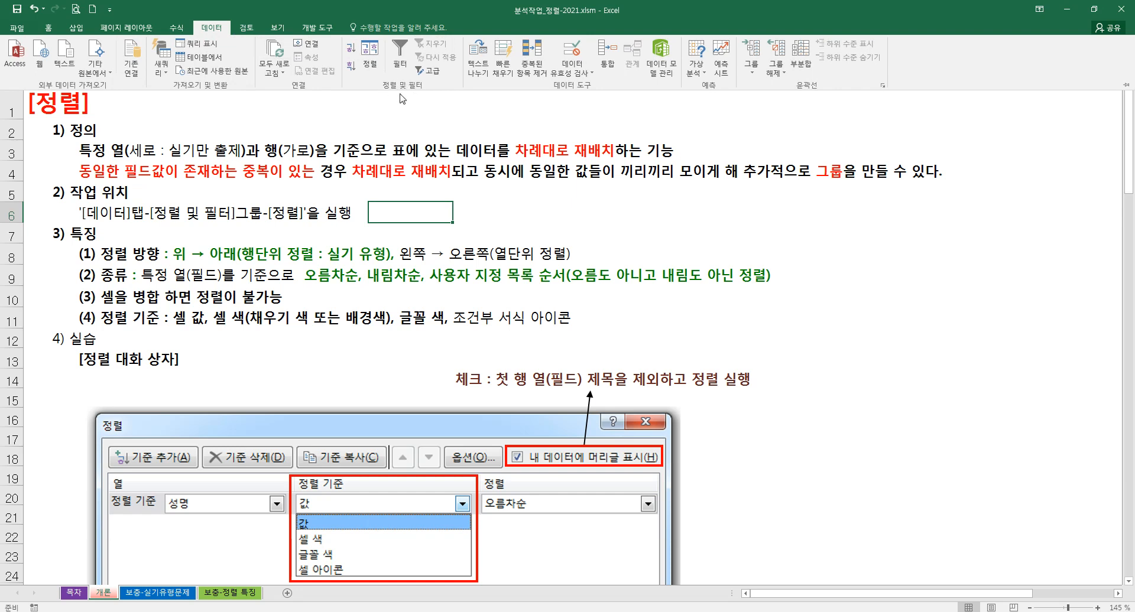
left_click(369, 56)
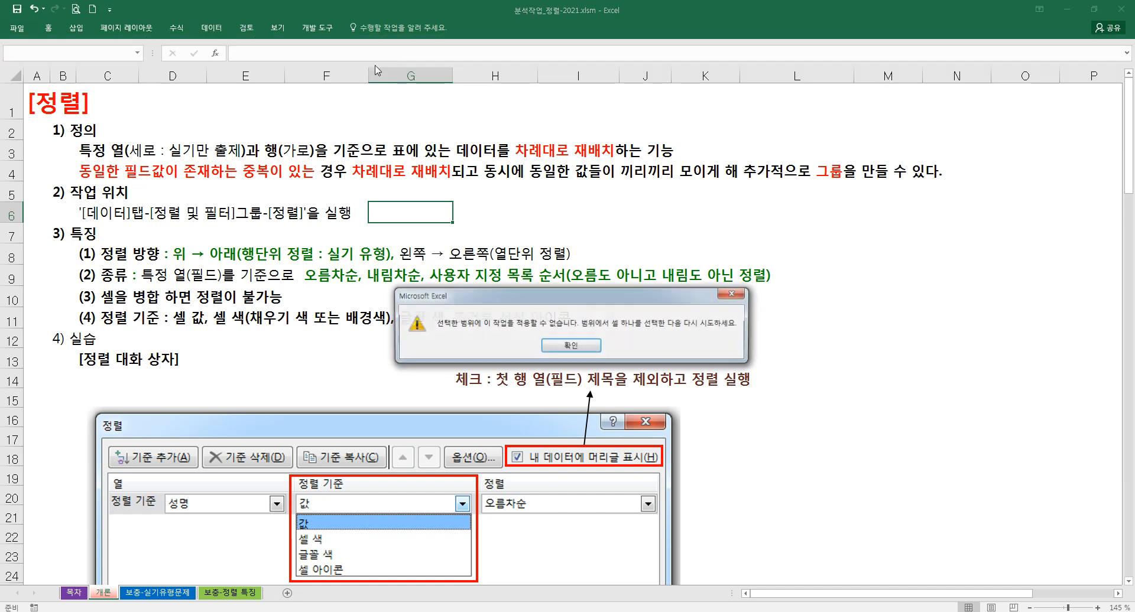
left_click(570, 346)
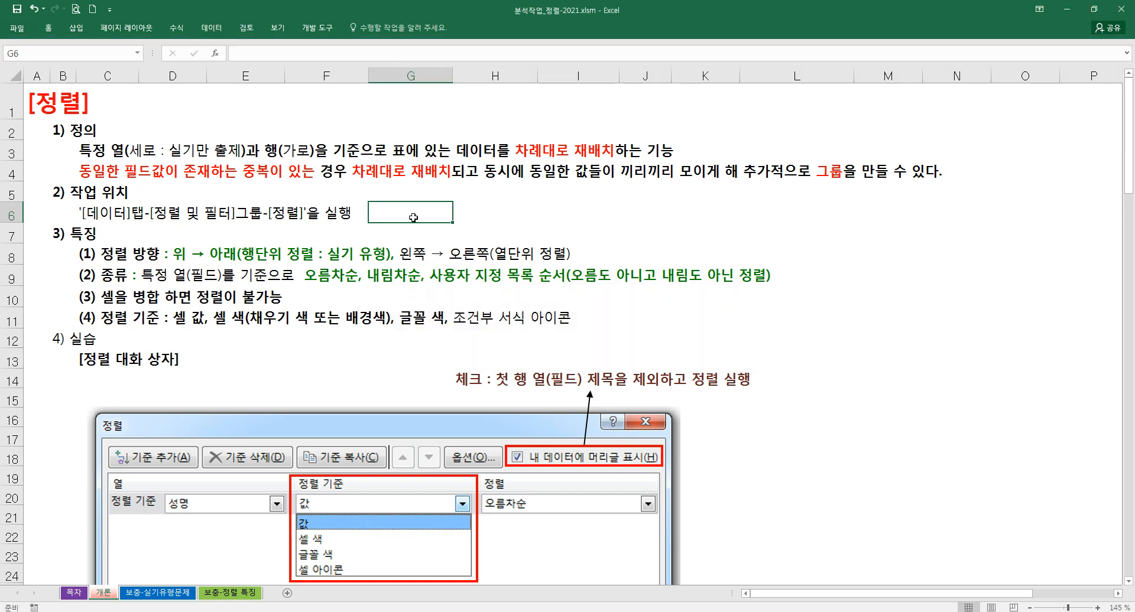
left_click(211, 28)
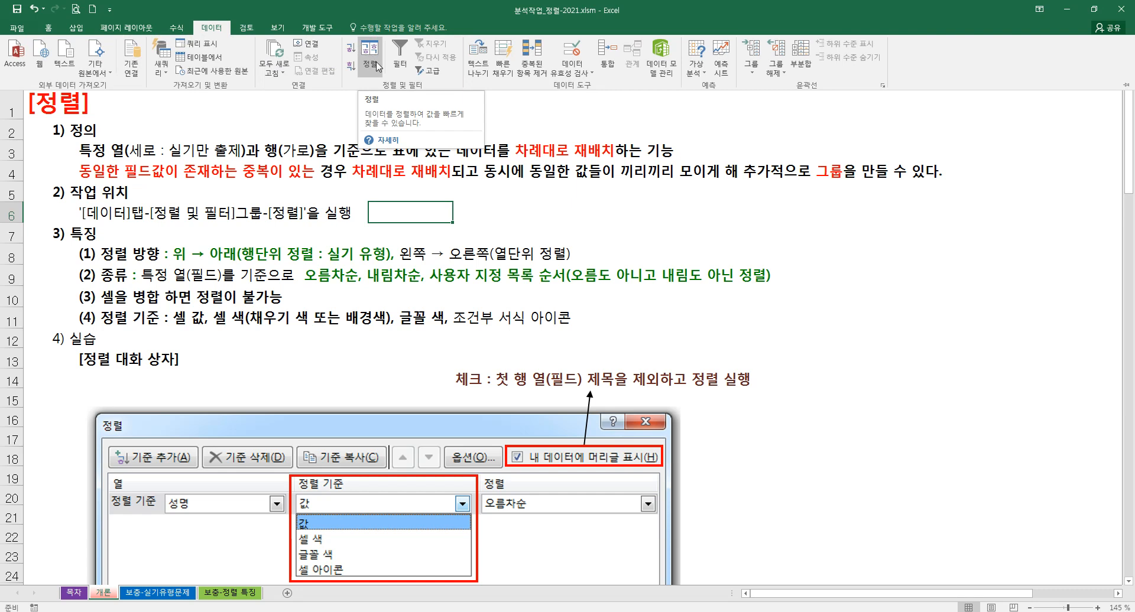
left_click(332, 217)
scroll(328, 222, "down", 1)
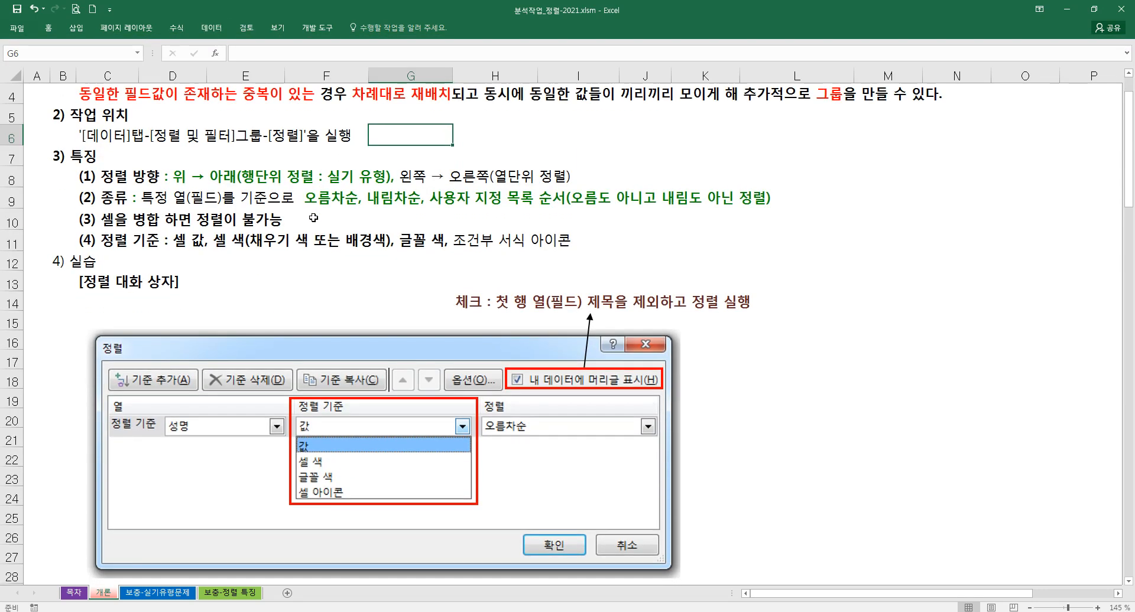
left_click_drag(82, 177, 357, 177)
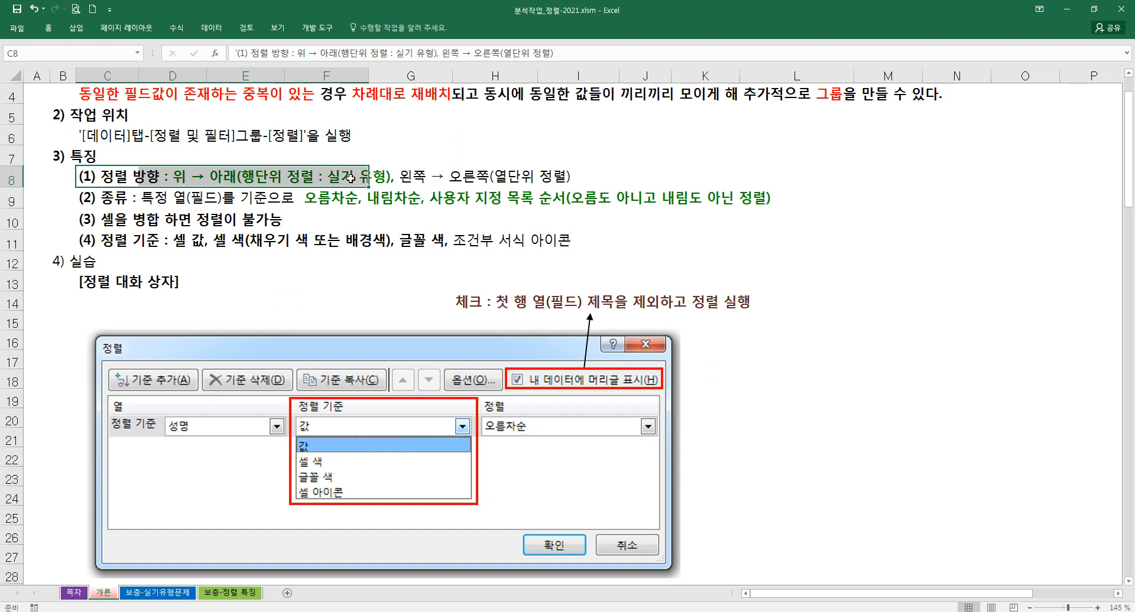
left_click(348, 179)
left_click(241, 181)
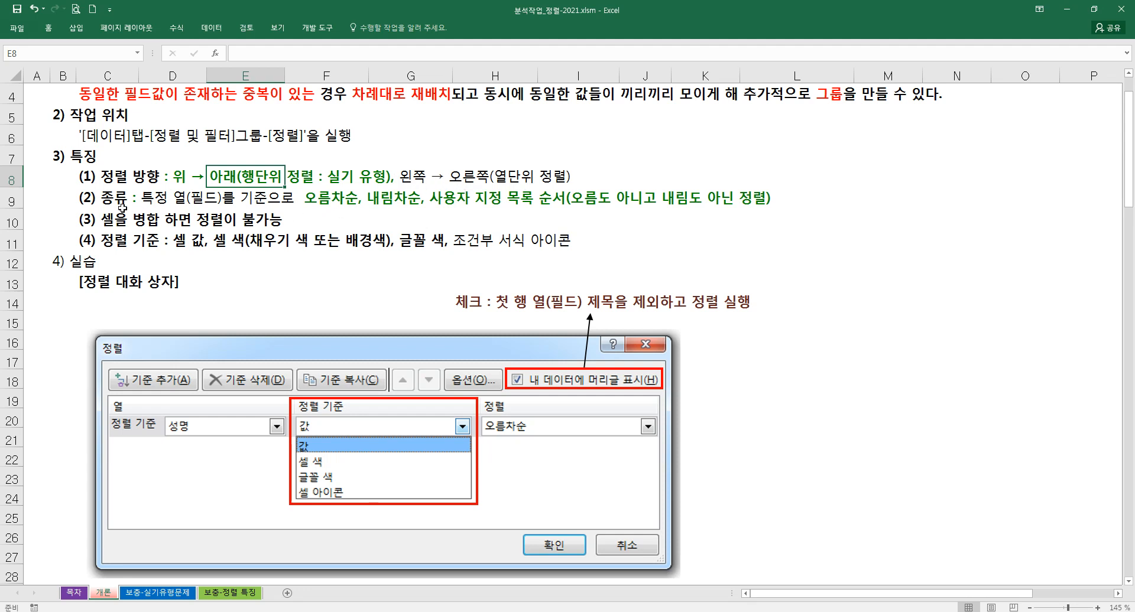
Reword the 종류 line in cell C9 so its criterion reads "특정 열과 행을 기준으로"
double_click(160, 202)
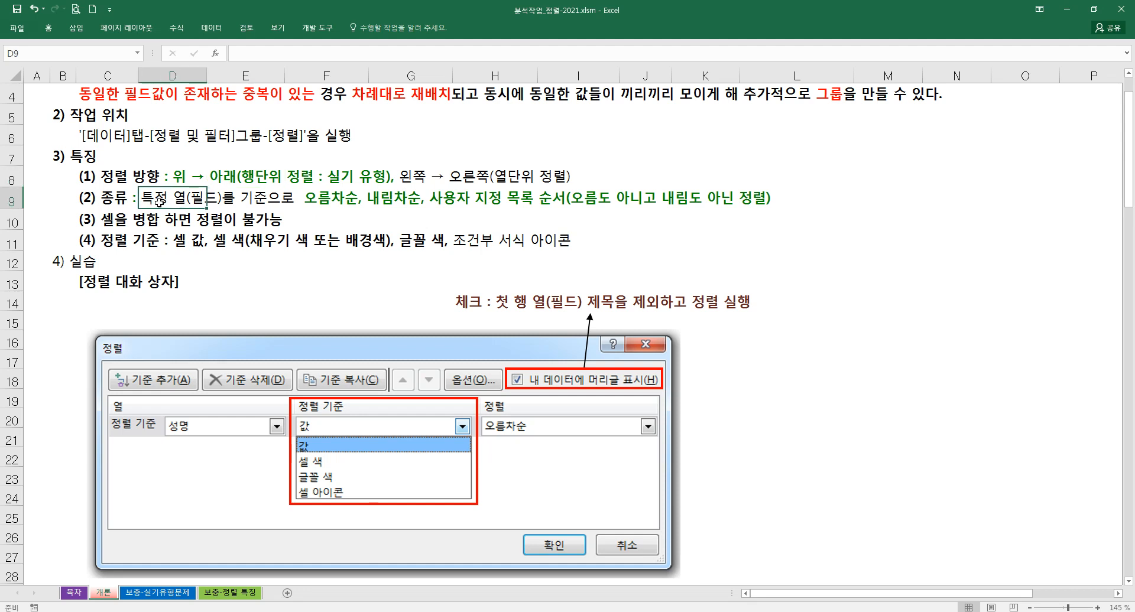
double_click(104, 201)
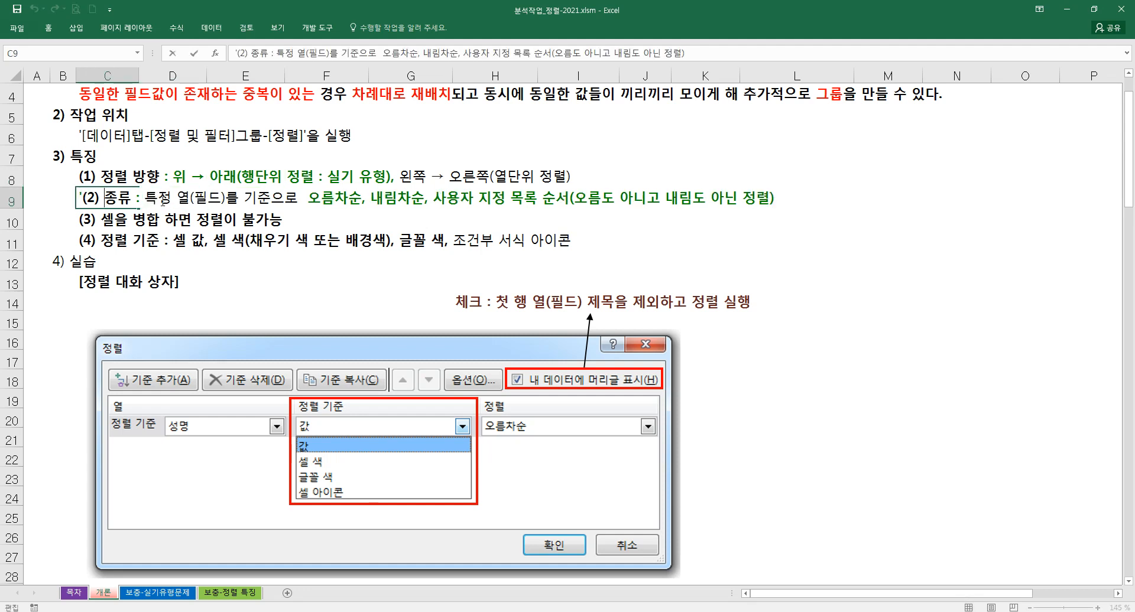
left_click(224, 201)
key("BackSpace")
key("BackSpace")
key("BackSpace")
key("BackSpace")
type("과 행을")
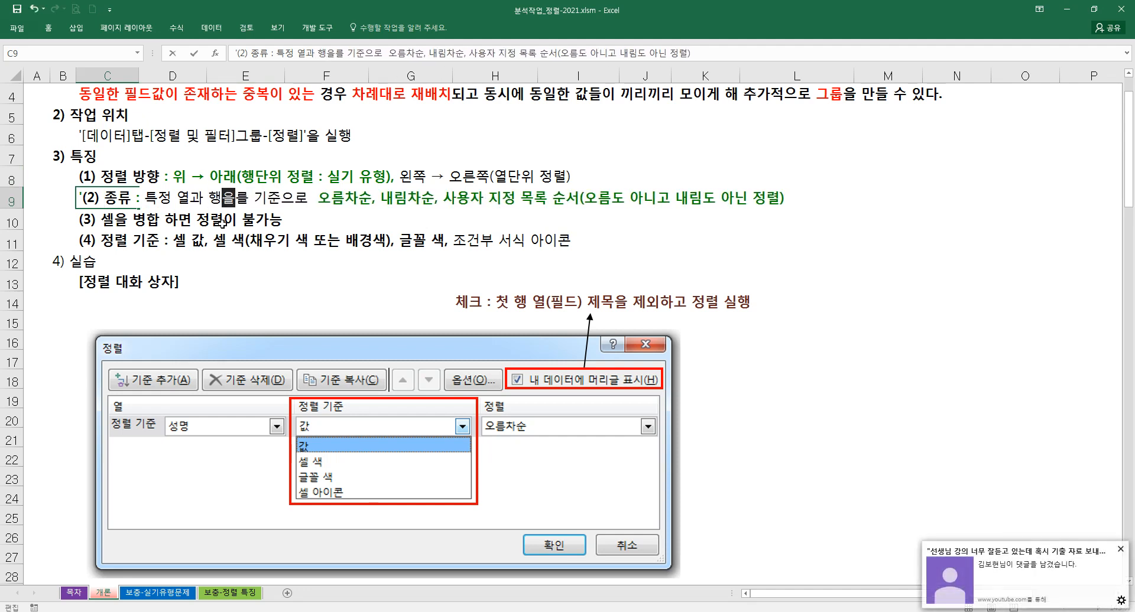
key("Delete")
key("Return")
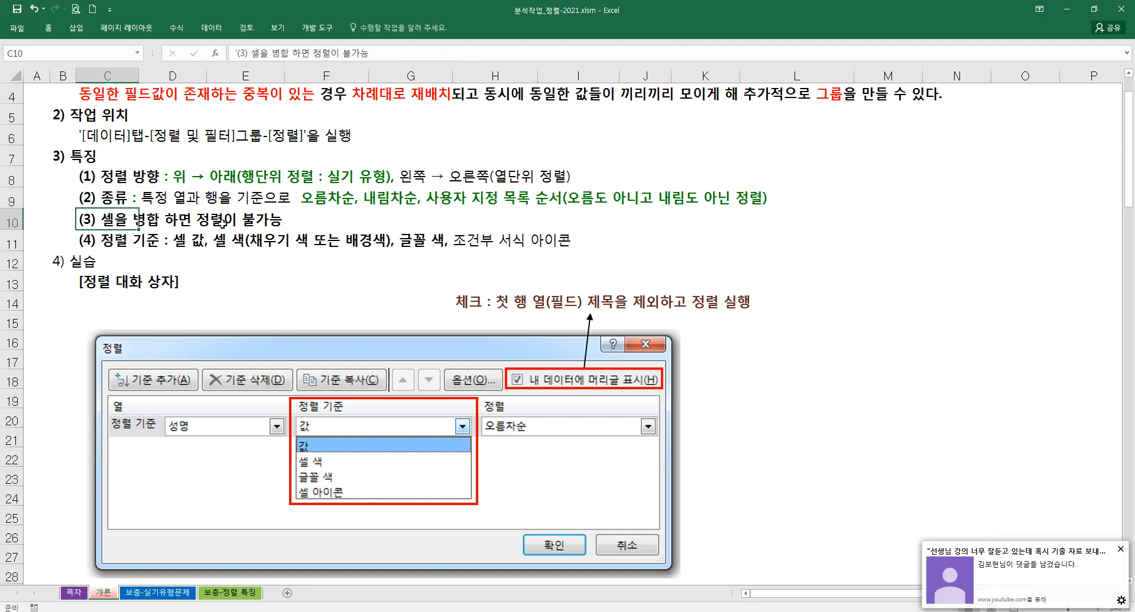
Remove the extra space before "오름차순" in the 종류 line in cell C9
left_click(260, 205)
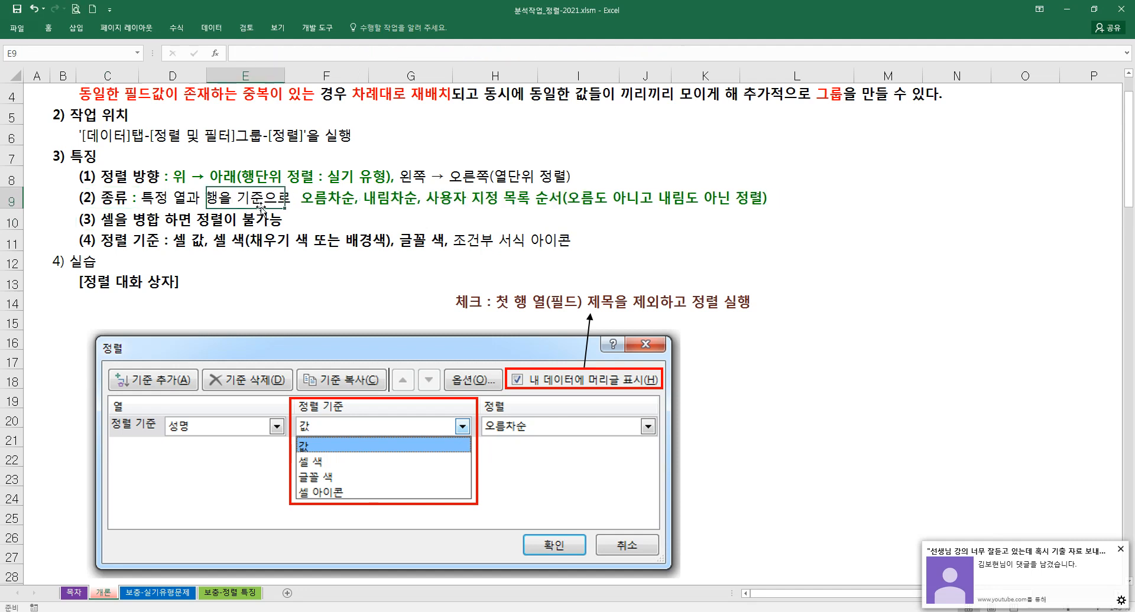
left_click(296, 200)
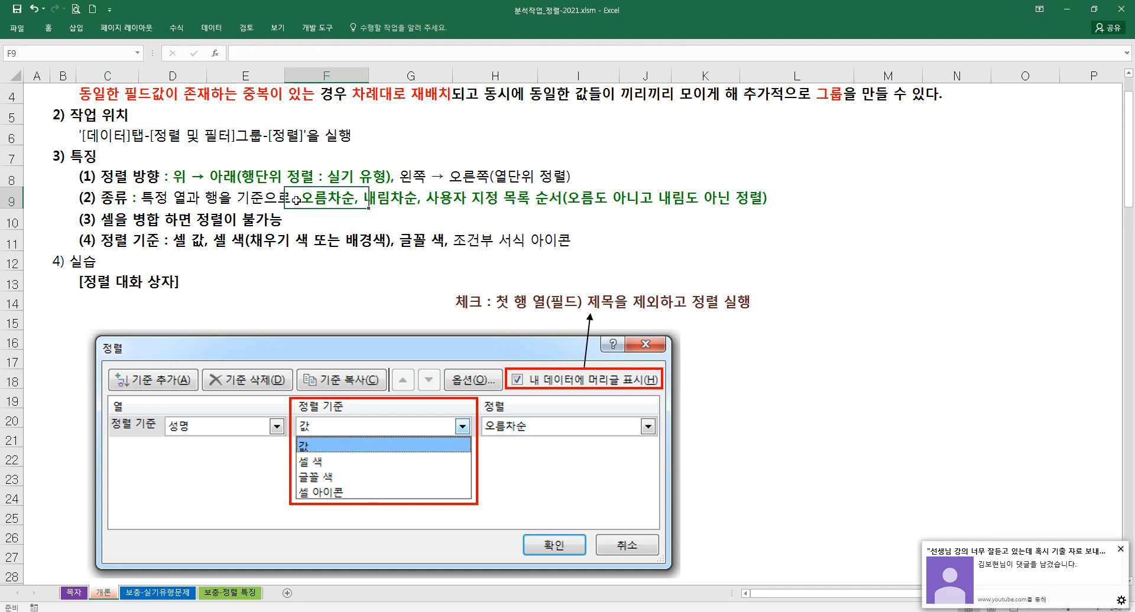
double_click(95, 197)
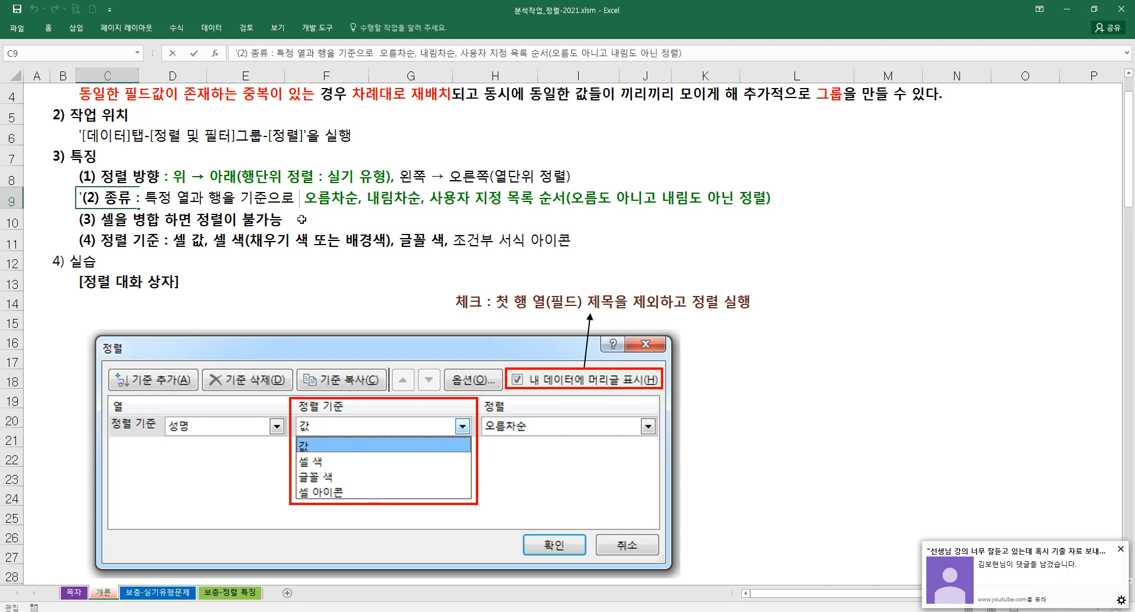
key("Delete")
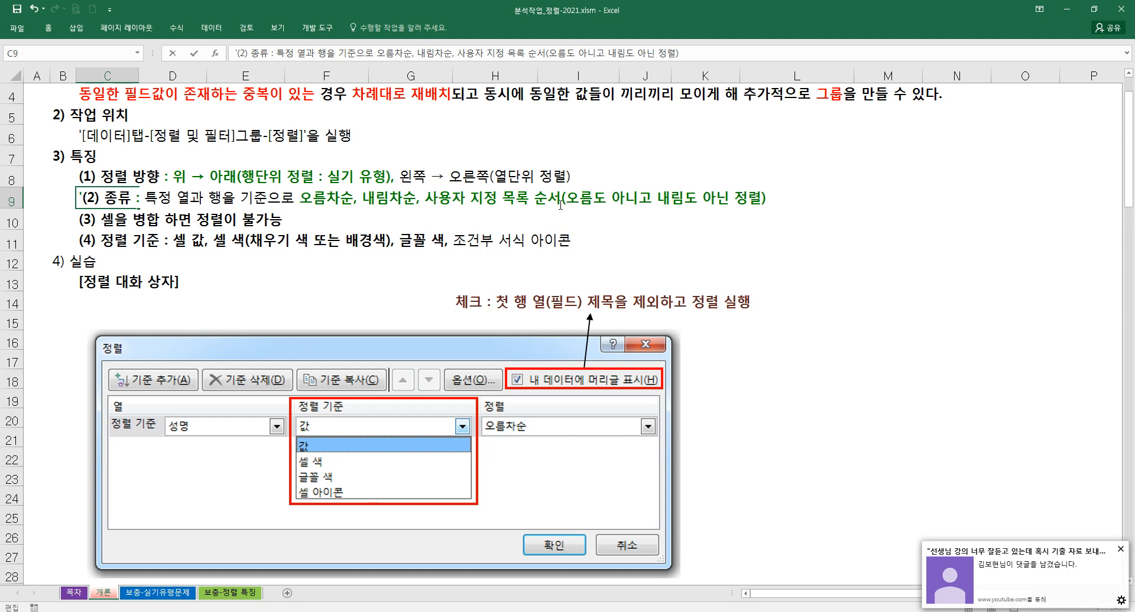
key("Return")
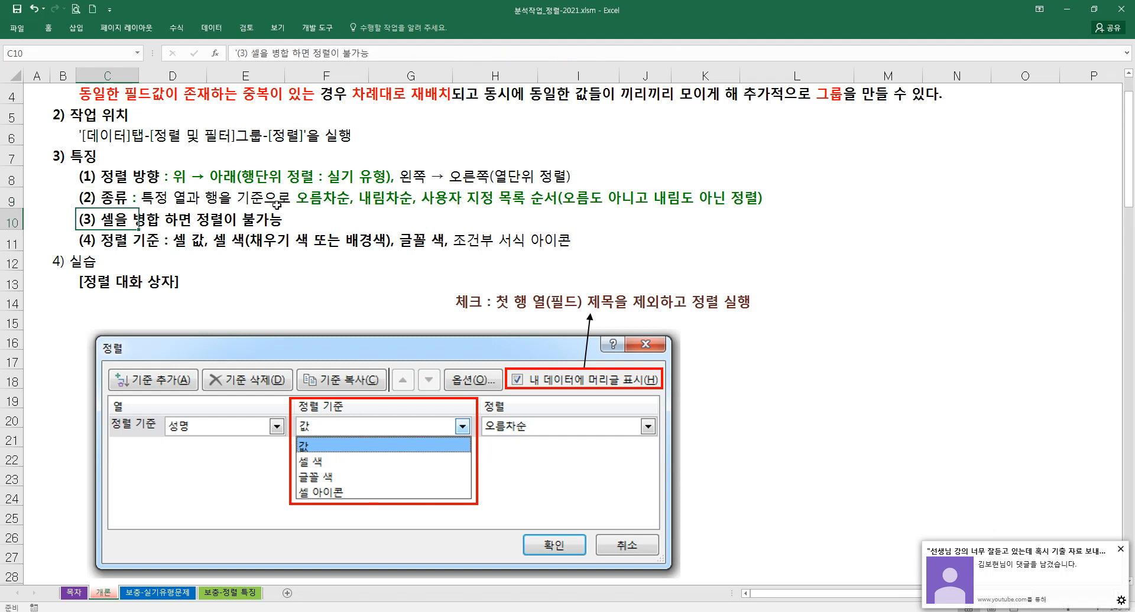
left_click(93, 195)
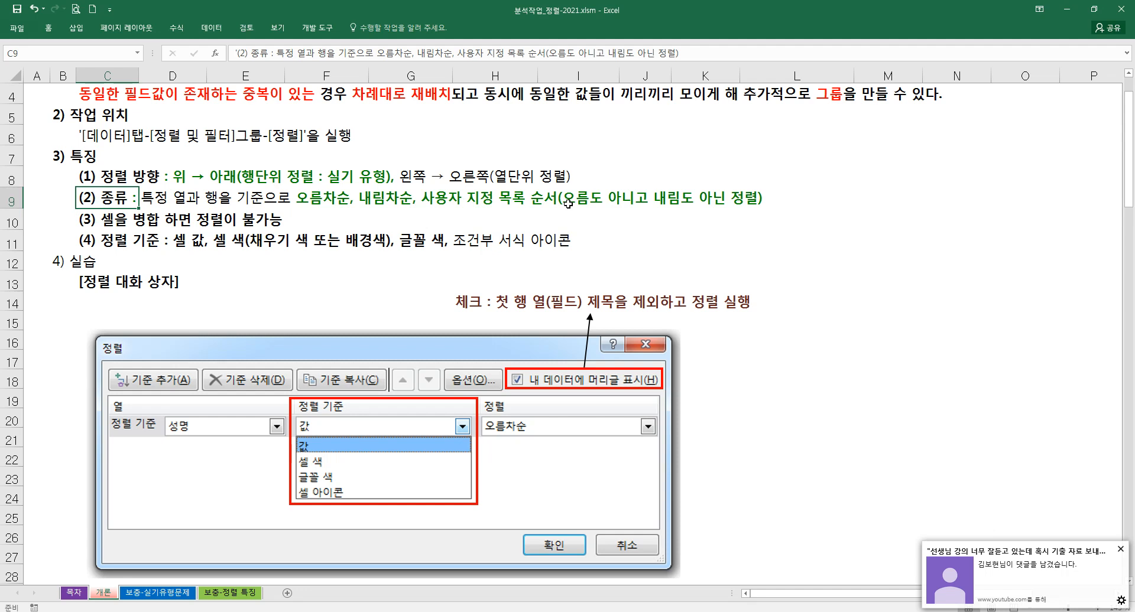
Remove the space inside "병합 하면" in cell C10 so the line reads "(3) 셀을 병합하면 정렬이 불가능"
left_click(279, 239)
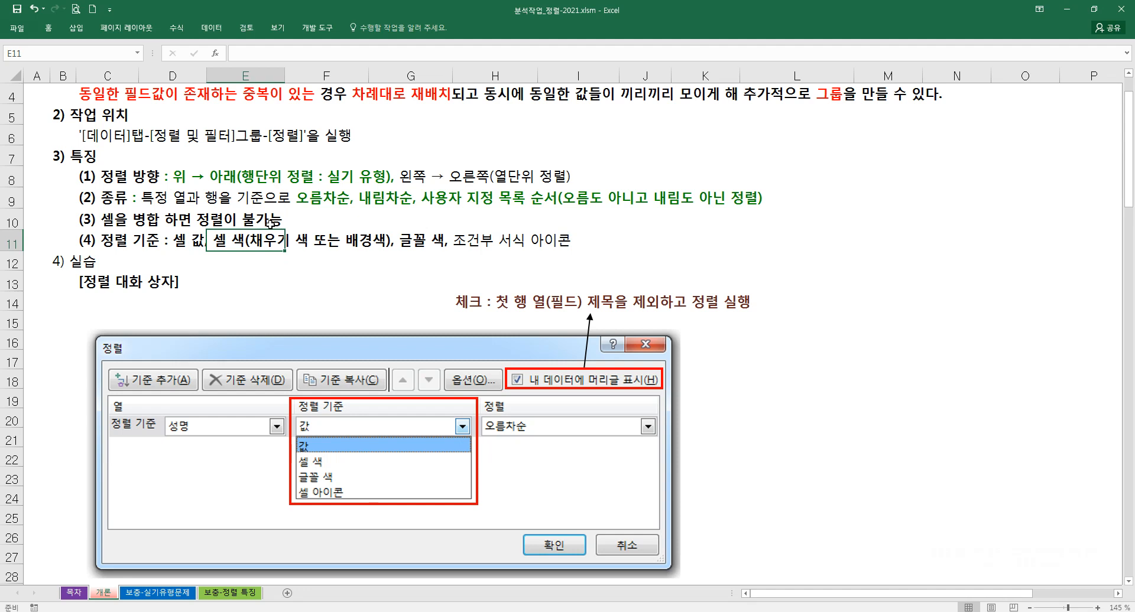
left_click(287, 224)
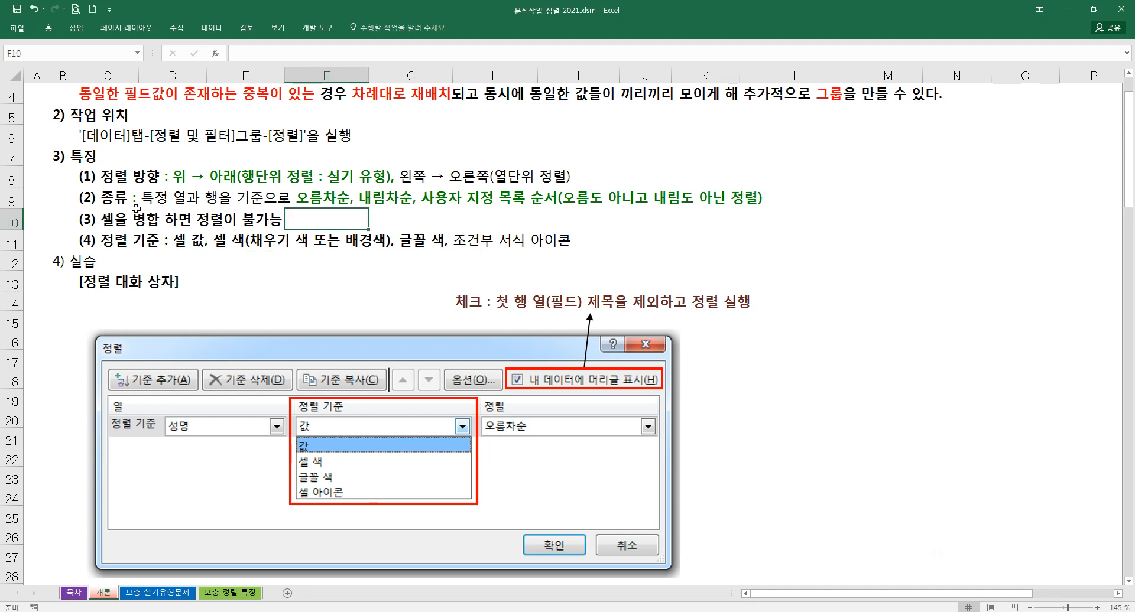
double_click(166, 221)
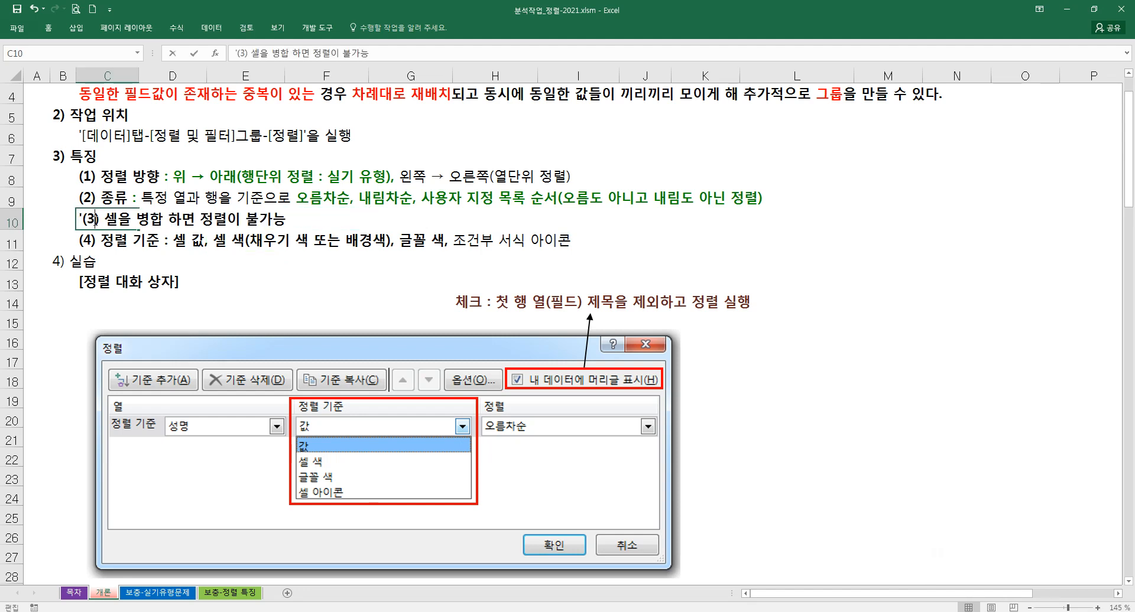
key("Delete")
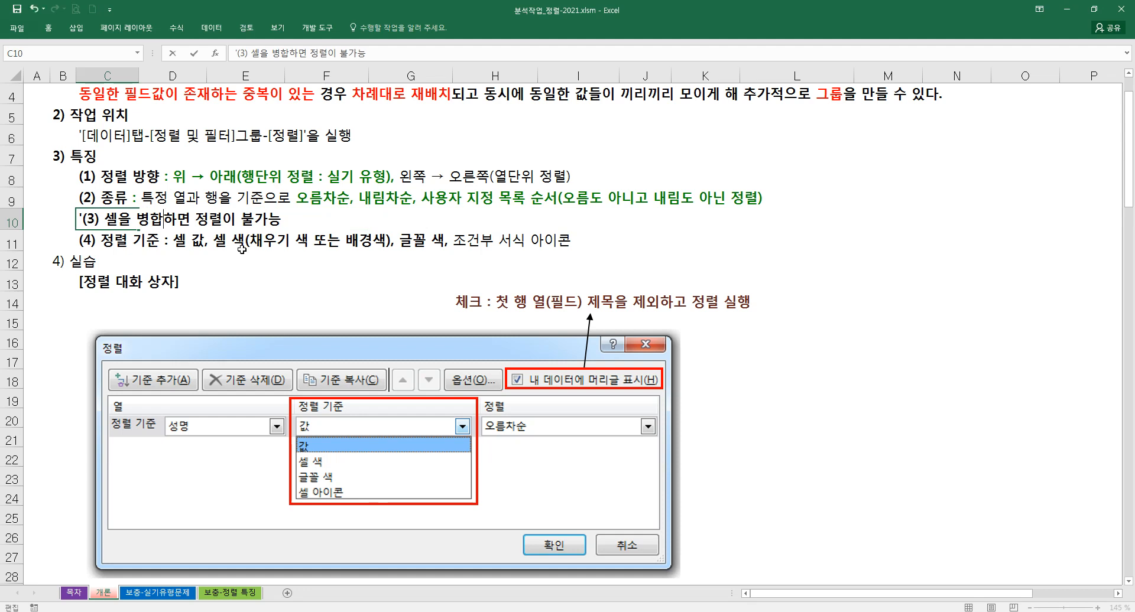
left_click(242, 249)
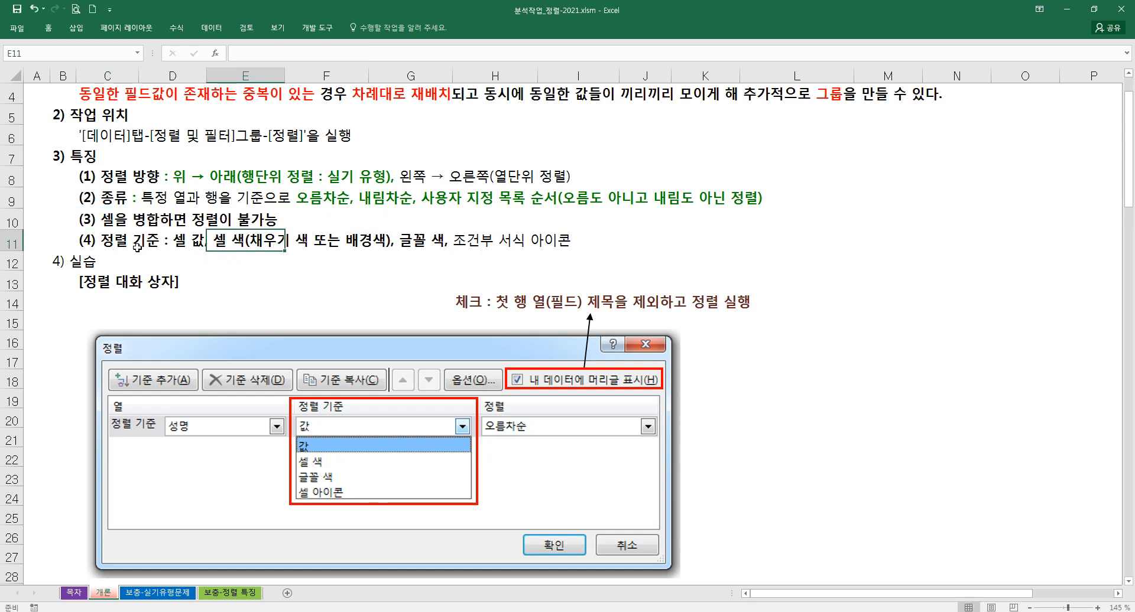
left_click(87, 221)
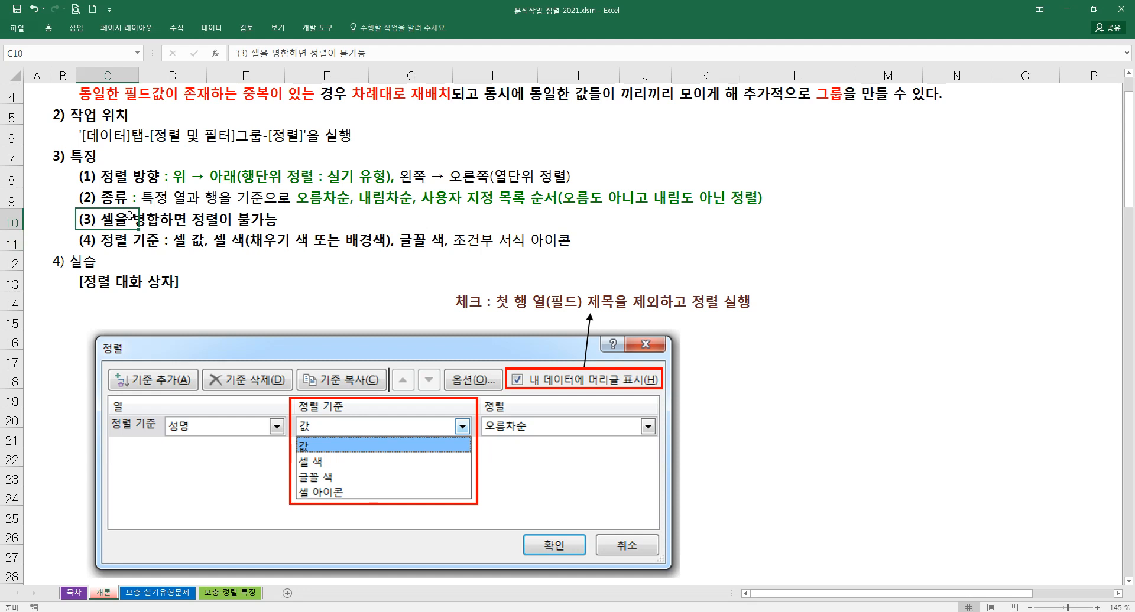
Replace "조건부 서식 아이콘" with "셀 아이콘" in the 정렬 기준 line in cell C11
left_click(110, 244)
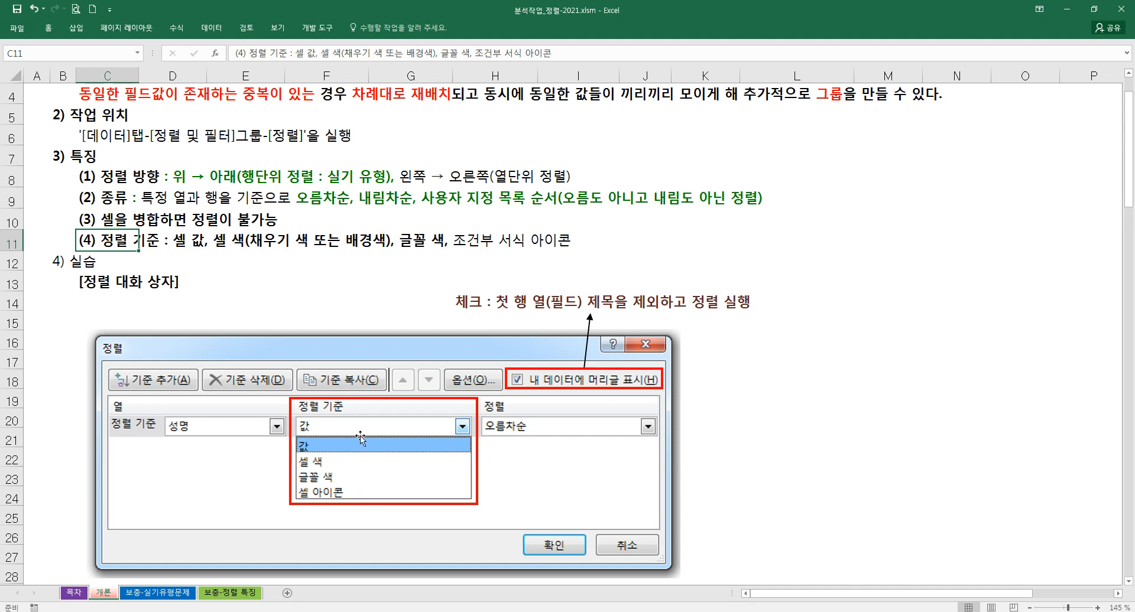
double_click(101, 242)
left_click_drag(453, 243, 522, 248)
type("셀")
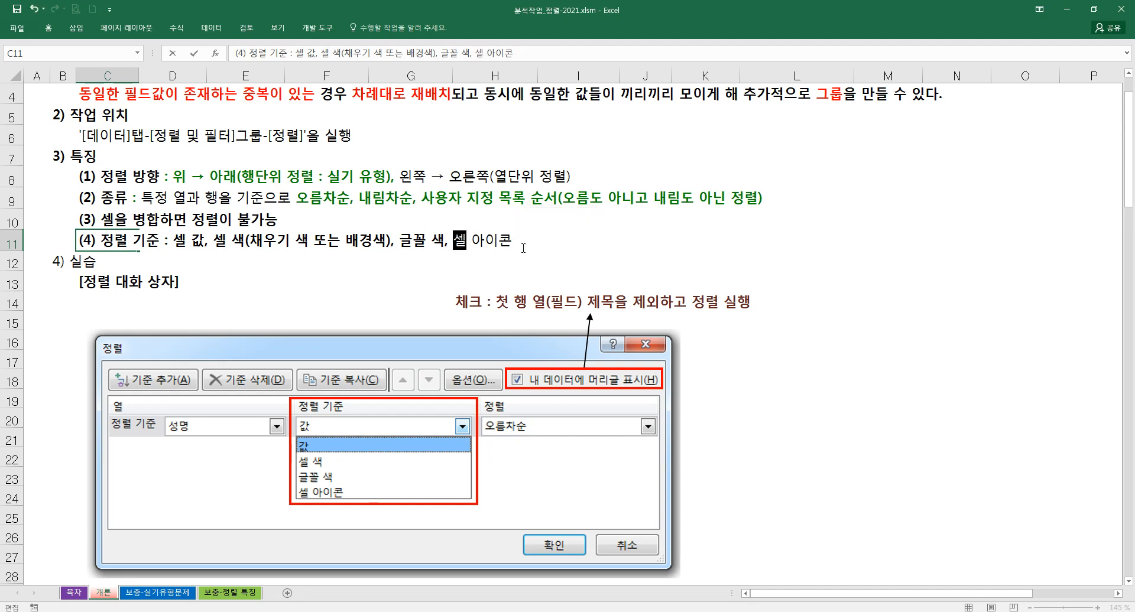
left_click(459, 258)
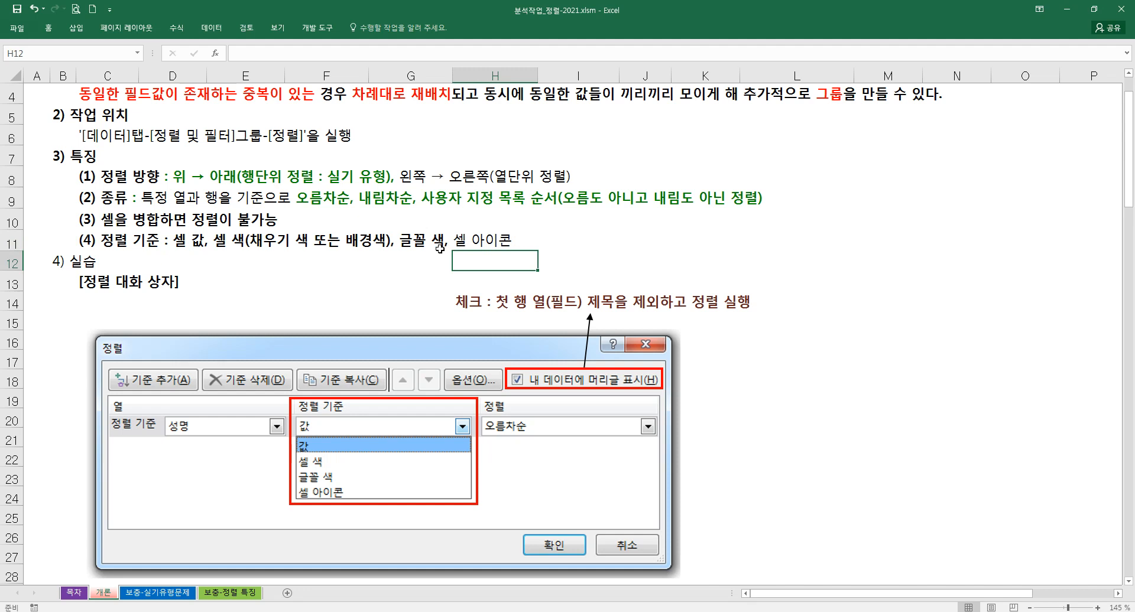
Delete the word "셀" before "값" in cell C11 so the line starts "(4) 정렬 기준 : 값"
double_click(191, 243)
double_click(109, 239)
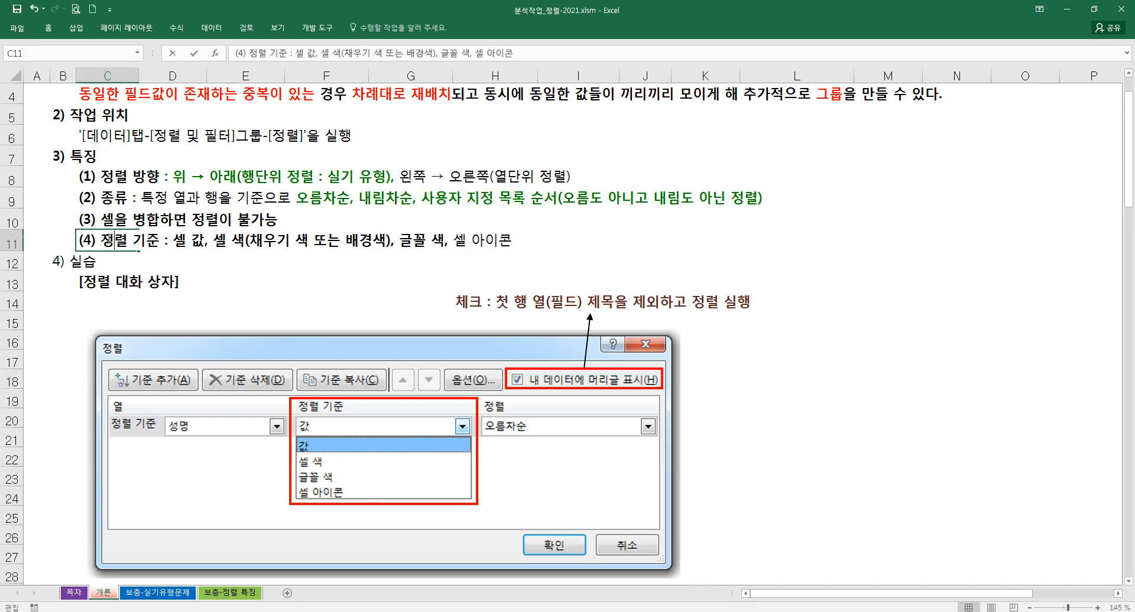
left_click_drag(191, 241, 176, 242)
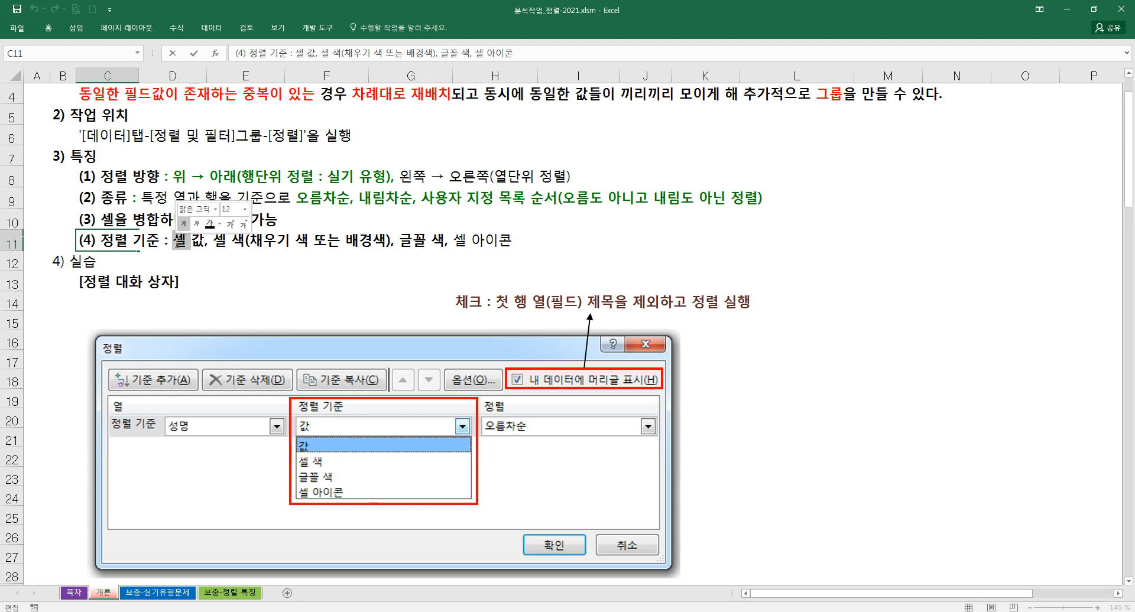
key("Delete")
left_click(210, 264)
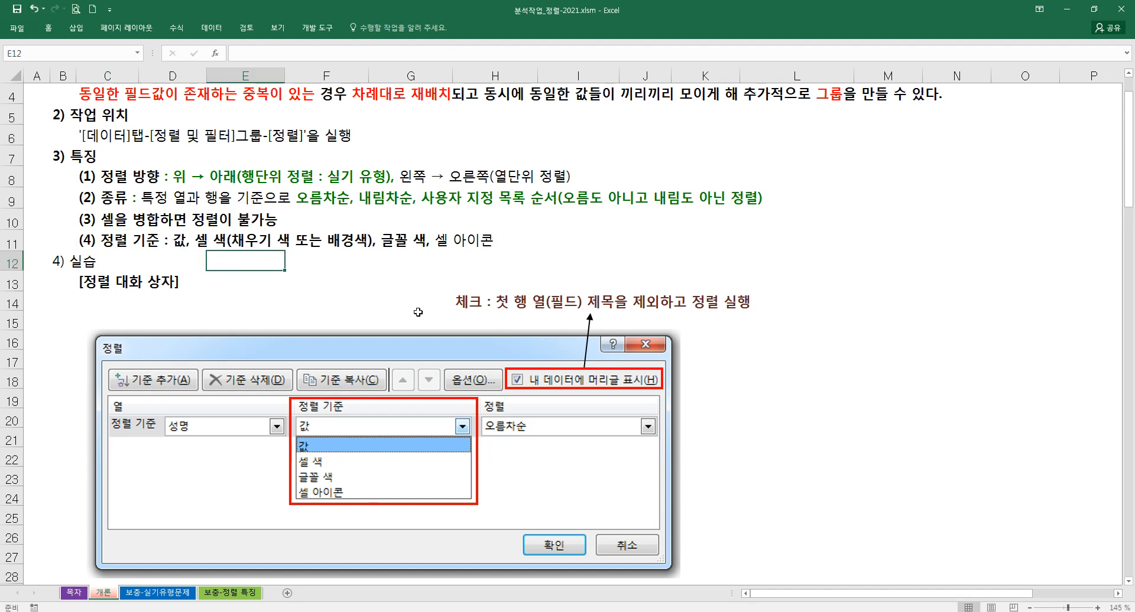
Review the pictures of the sort dialog and the custom list dialog, marking the <Enter> hint and the 추가 button
scroll(460, 341, "down", 2)
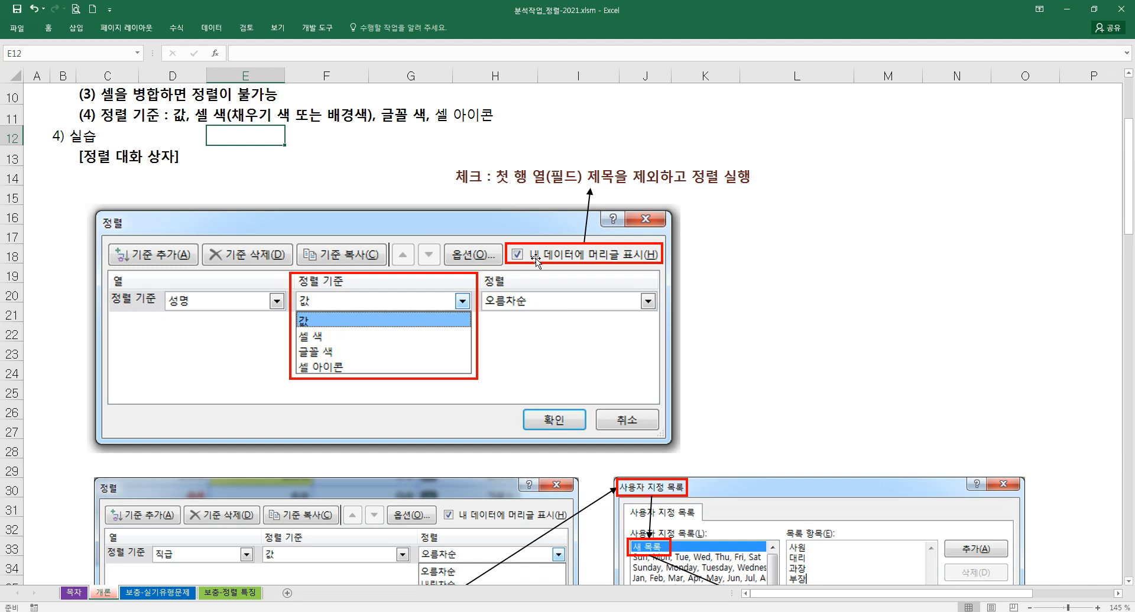
left_click(719, 312)
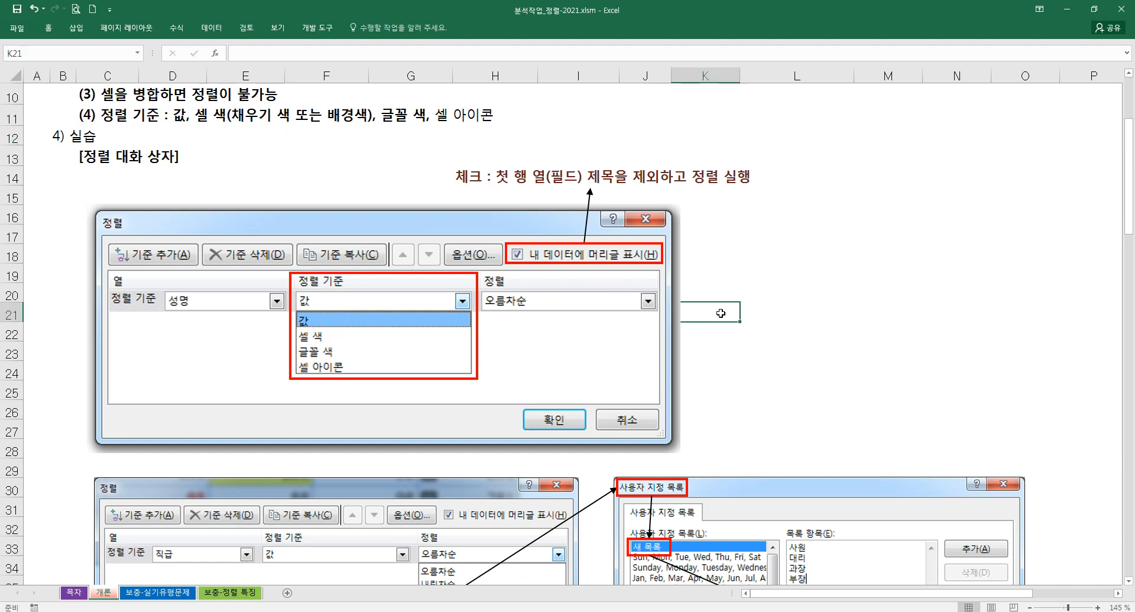
scroll(411, 363, "down", 2)
scroll(411, 363, "down", 2)
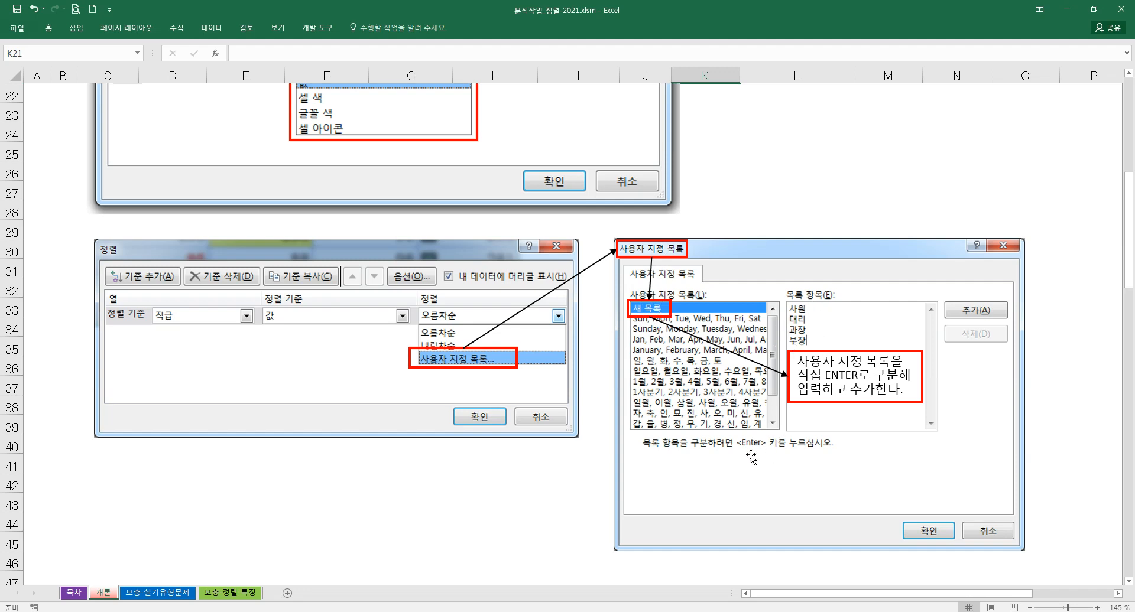
left_click_drag(734, 432, 774, 453)
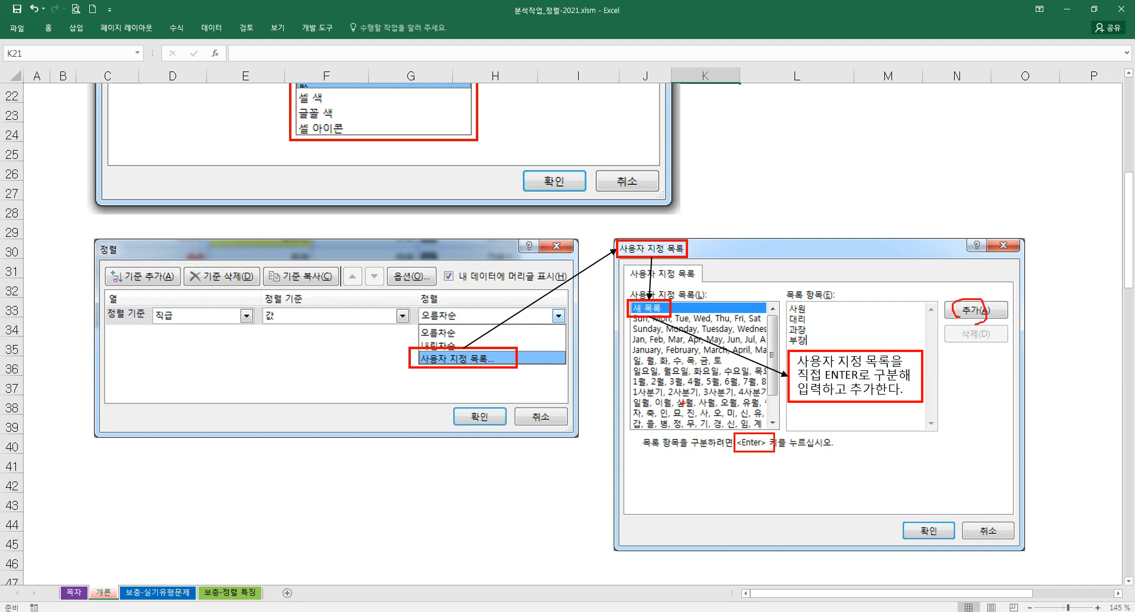
key("Escape")
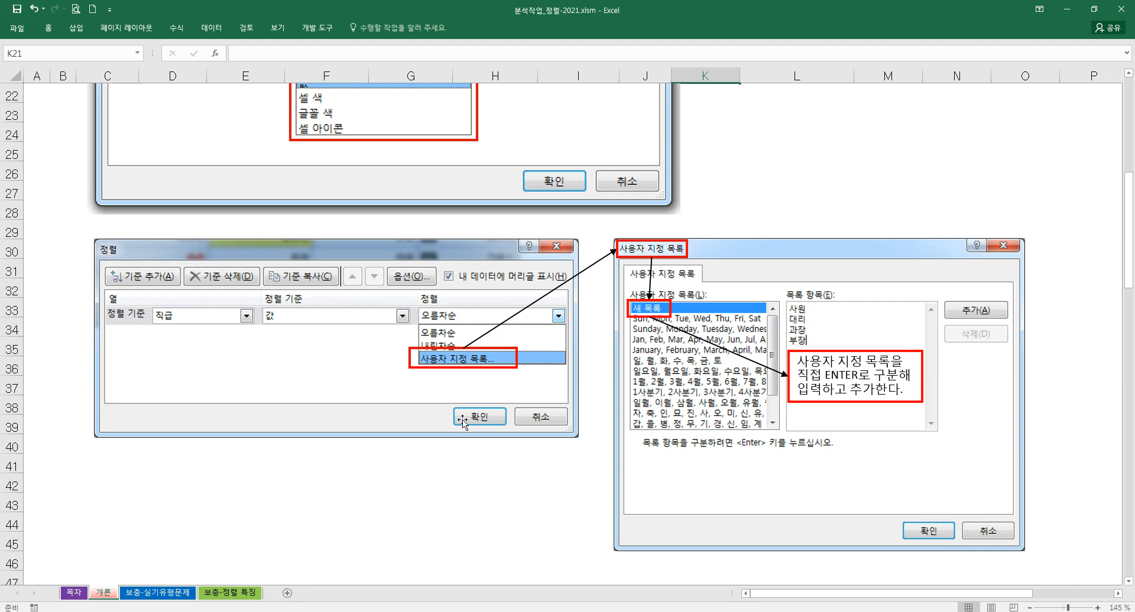
Look over the practice table 년말 사원평가자료 and the sorting exercises 실습1 to 실습6 below it
scroll(463, 423, "down", 2)
scroll(379, 408, "down", 3)
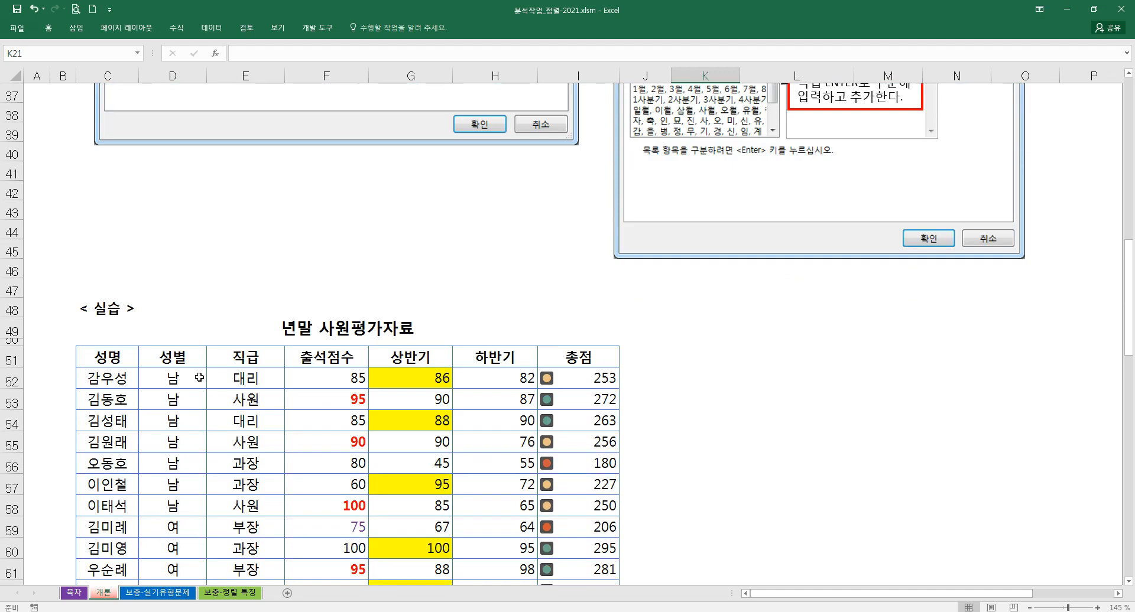
scroll(105, 323, "down", 1)
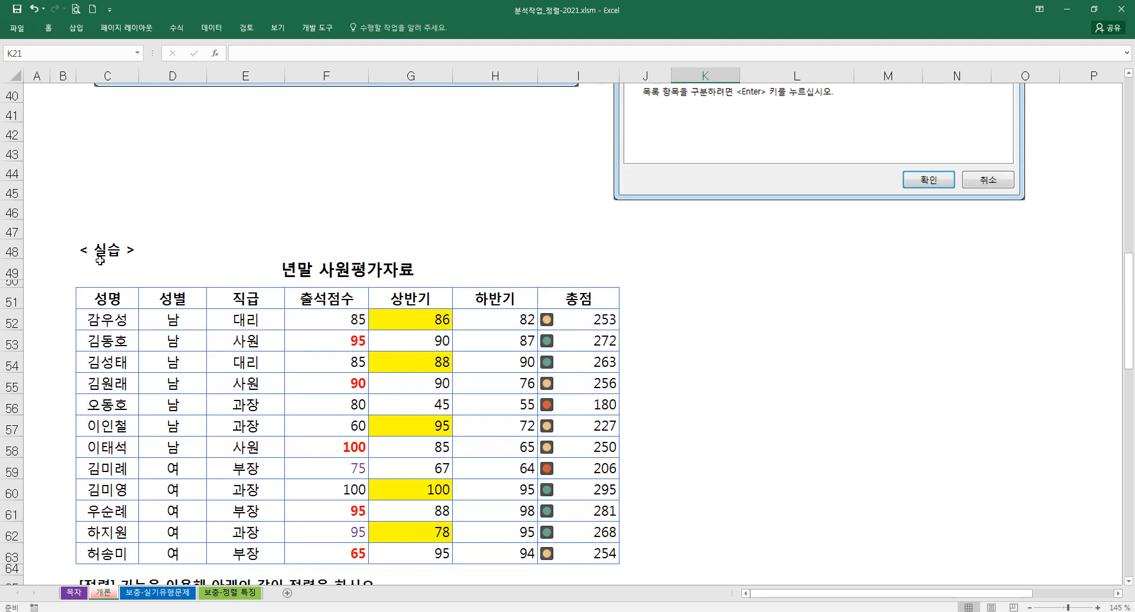
scroll(148, 290, "down", 1)
scroll(173, 303, "down", 2)
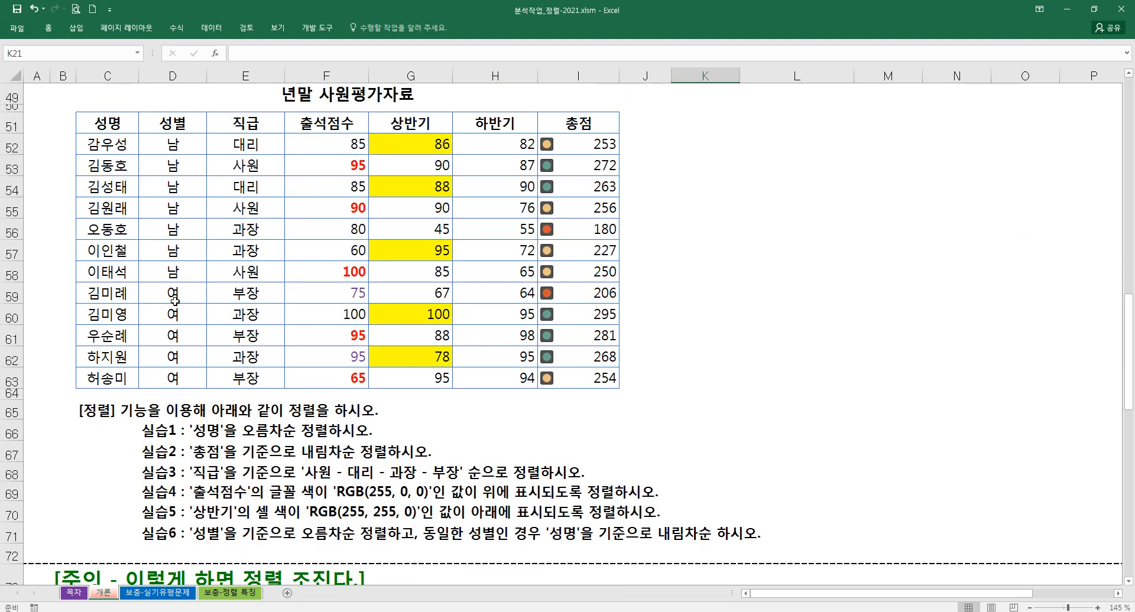
scroll(248, 472, "up", 1)
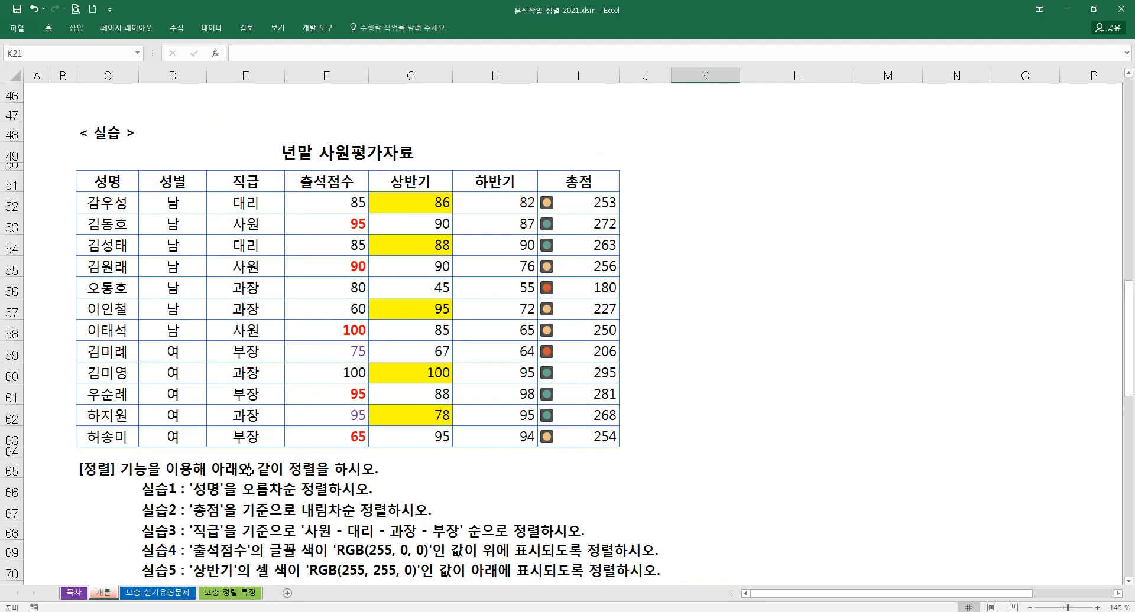
scroll(247, 471, "down", 1)
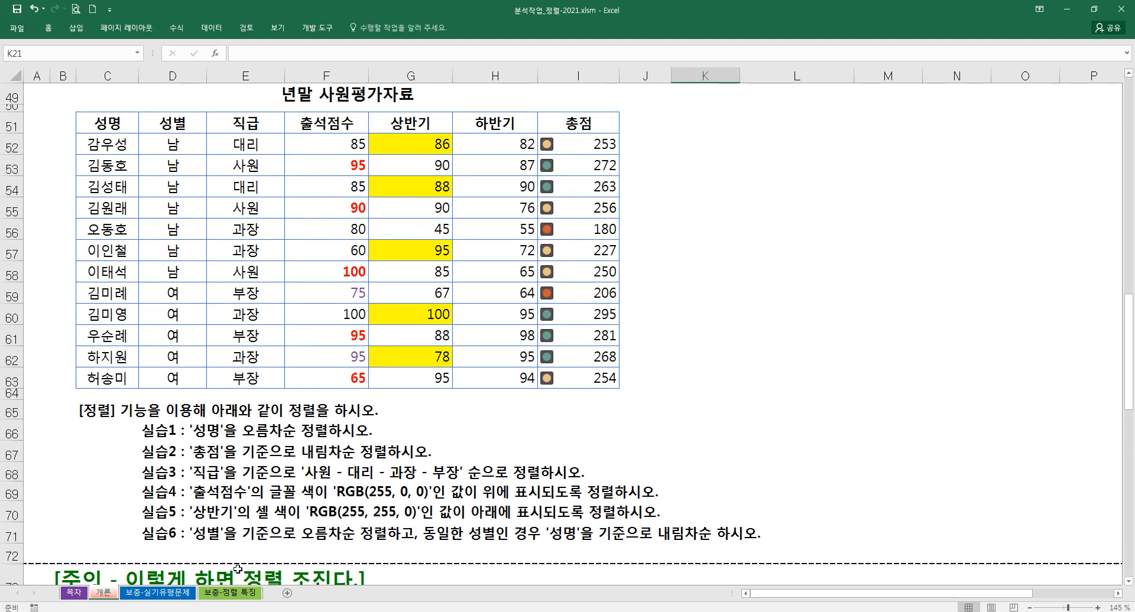
scroll(491, 391, "up", 1)
left_click(706, 353)
left_click(719, 411)
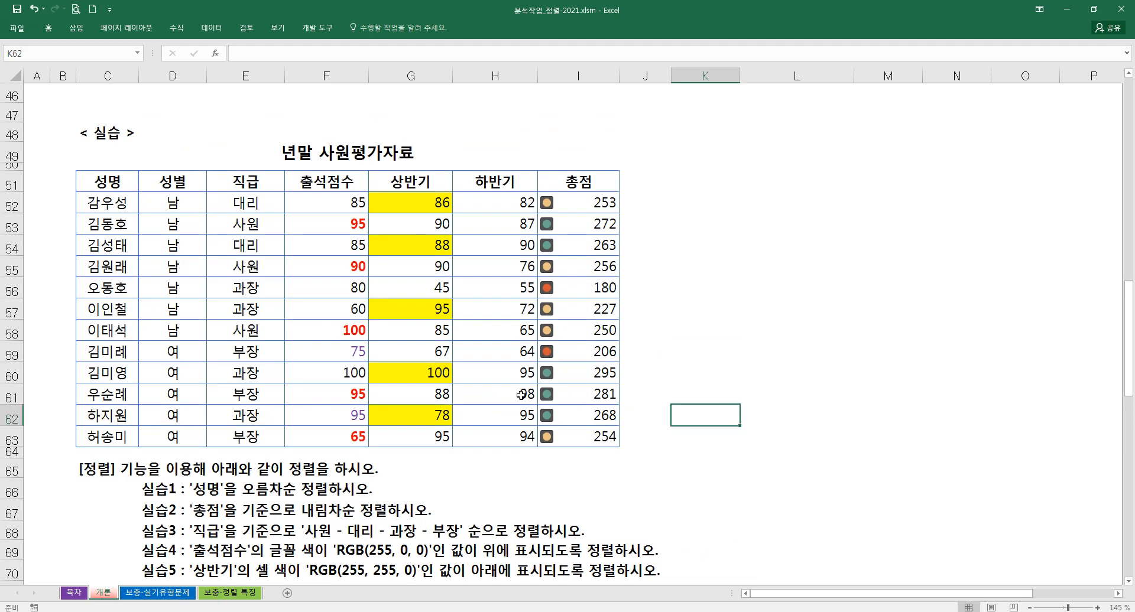
Apply the rimmed three-traffic-lights icon set as conditional formatting to the 총점 values in I52:I63
left_click_drag(564, 204, 570, 437)
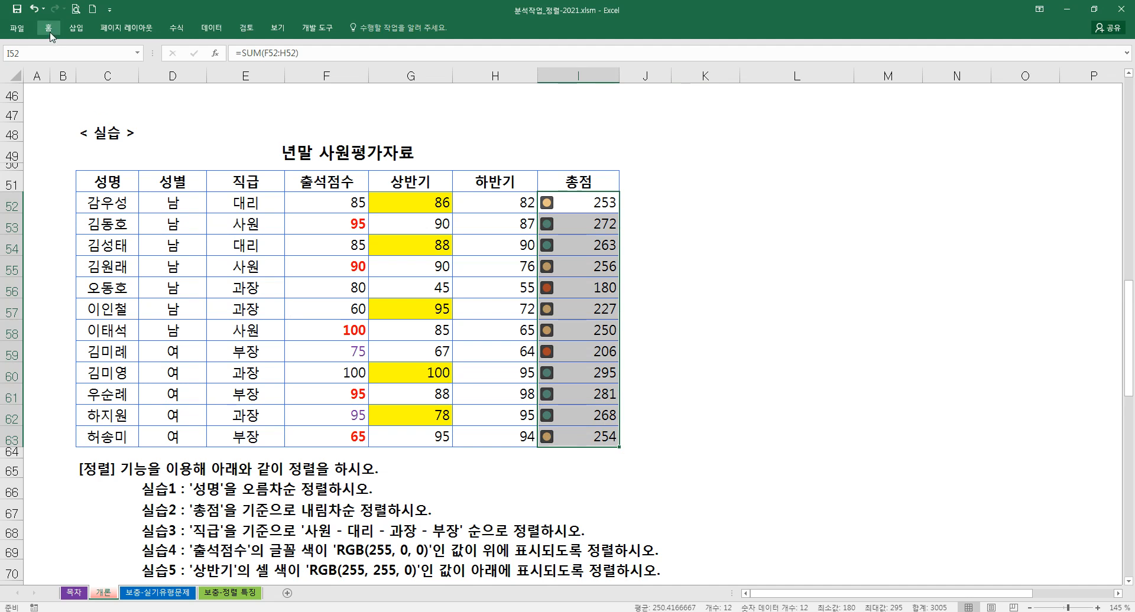
left_click(48, 28)
left_click(507, 72)
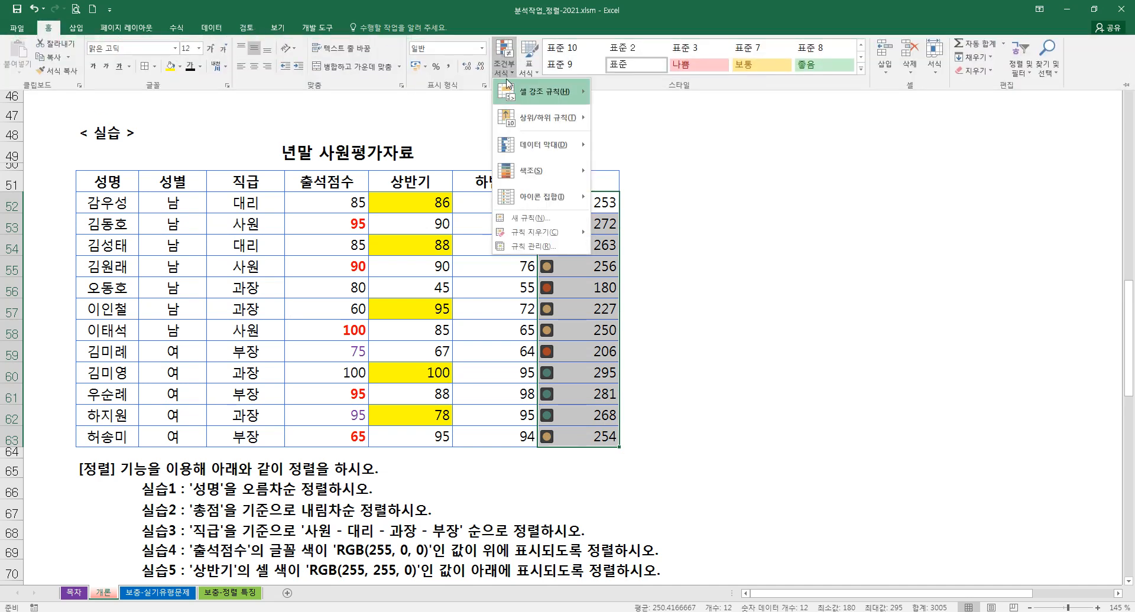
mouse_move(541, 199)
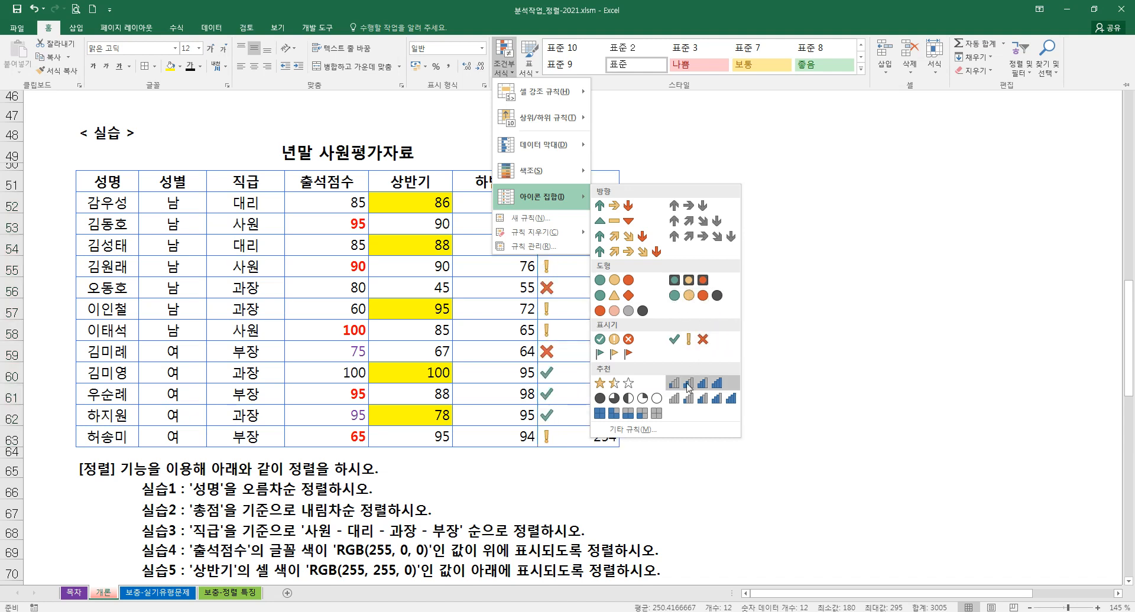
left_click(688, 281)
left_click(683, 287)
left_click_drag(577, 204, 573, 429)
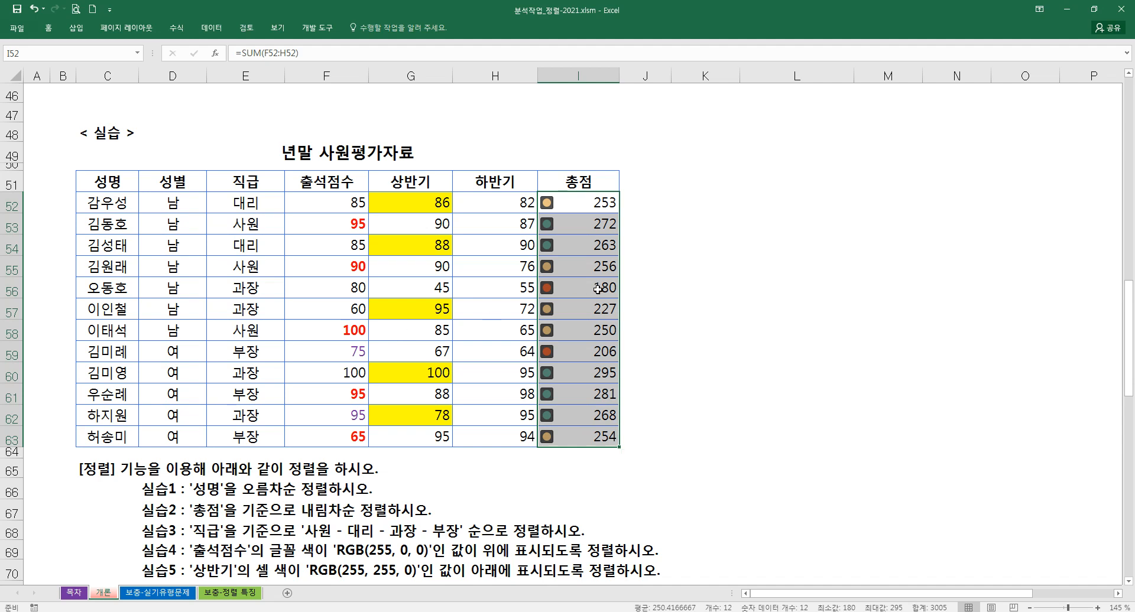
left_click(410, 288)
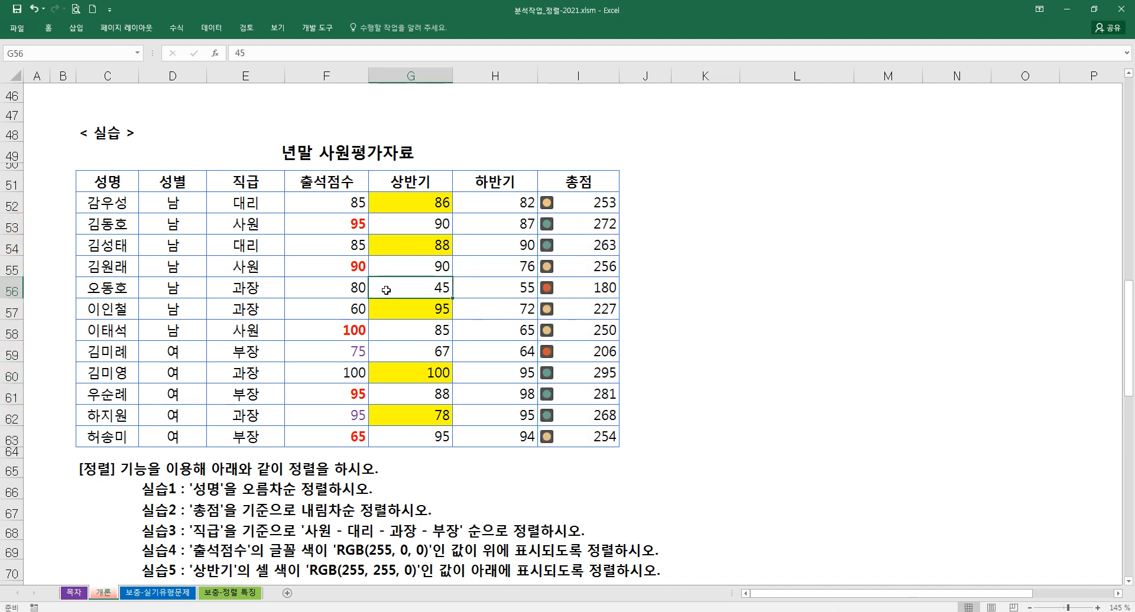
left_click(300, 267)
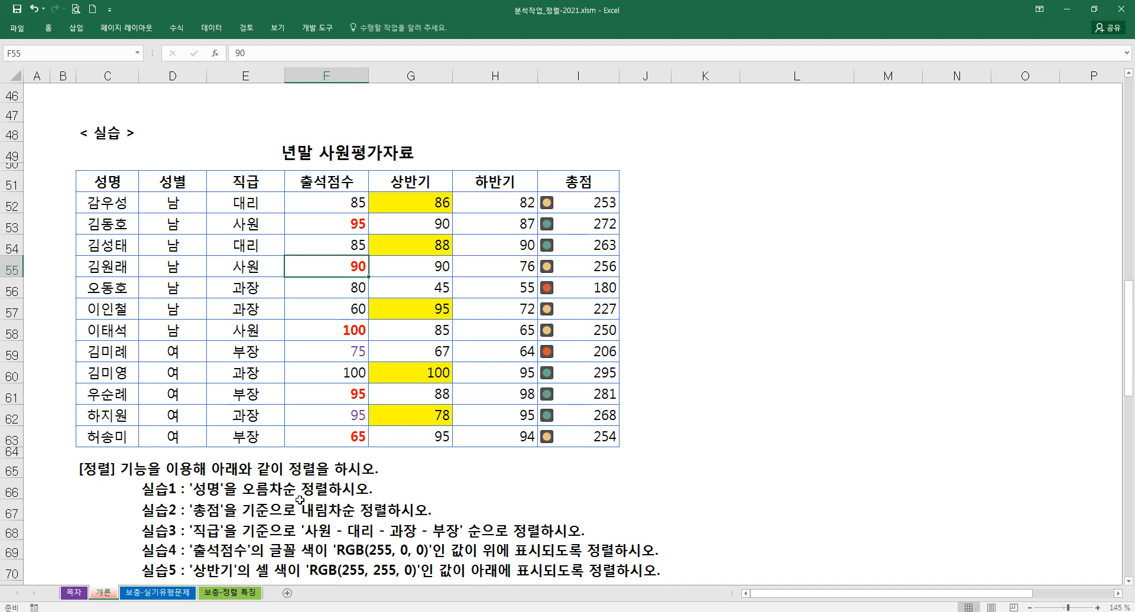
Sort the table C51:I63 by 성명 on cell values (값) in ascending order (오름차순) and check the 성명 column
left_click_drag(112, 185, 560, 433)
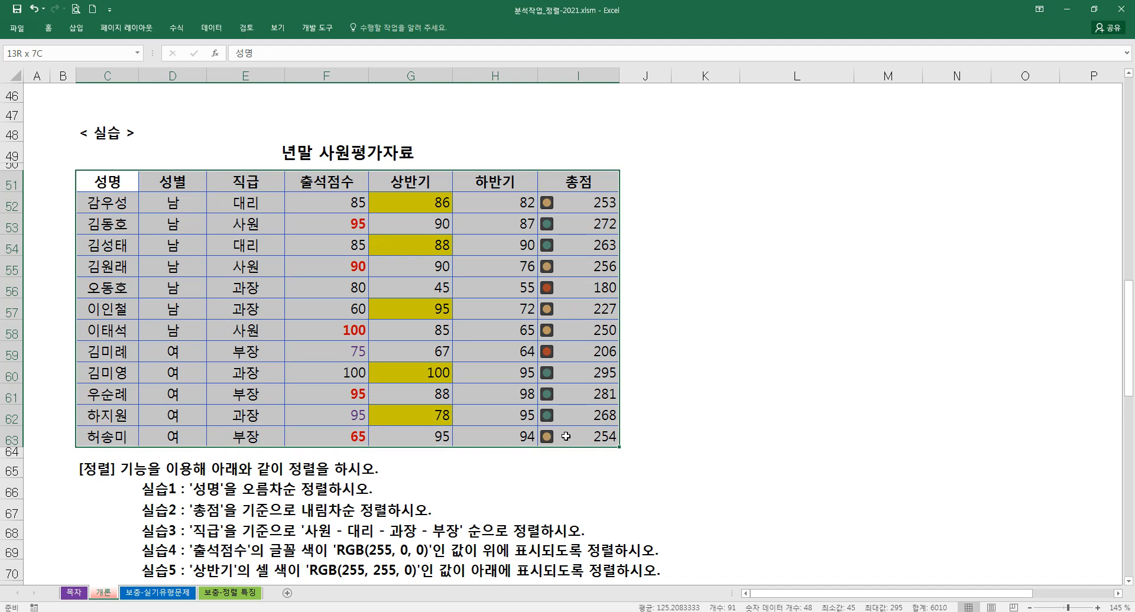
left_click_drag(121, 182, 571, 433)
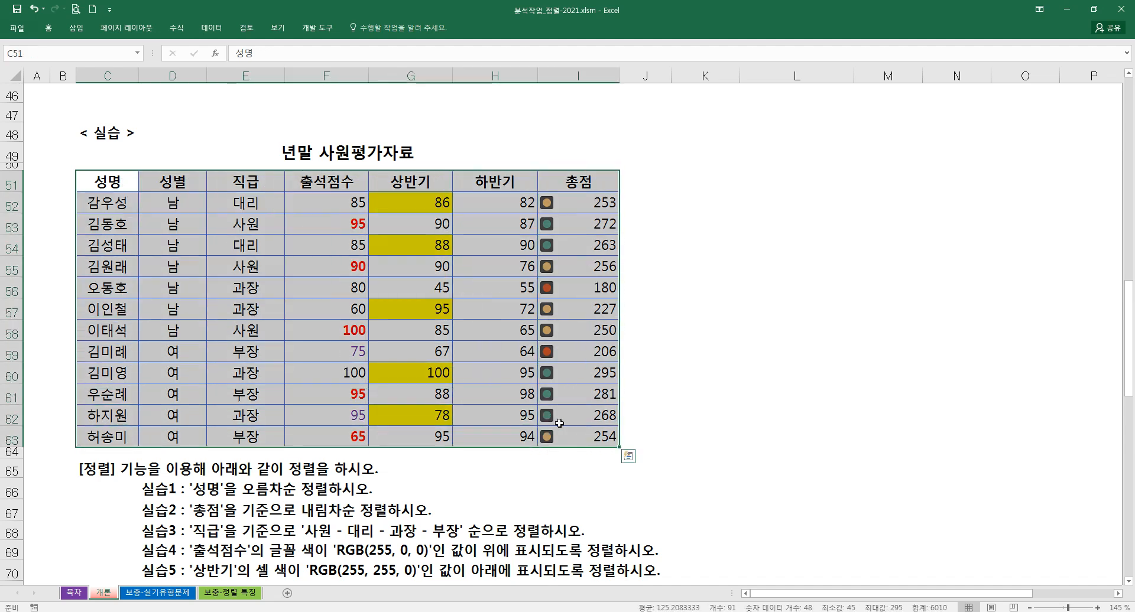
left_click(211, 28)
left_click(369, 59)
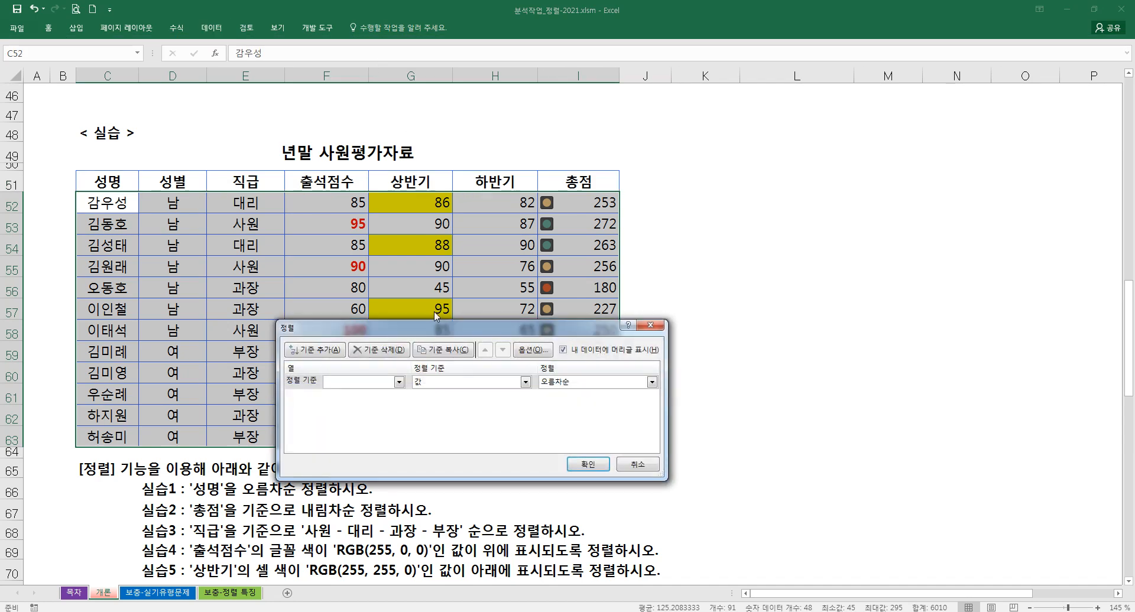
left_click(633, 292)
left_click(636, 293)
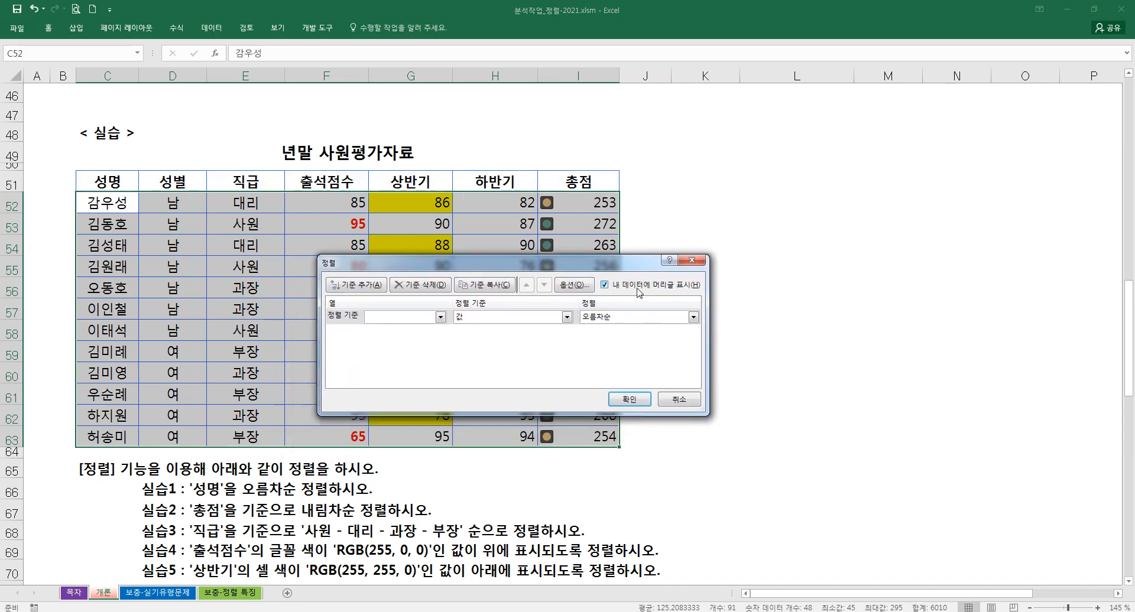
left_click(440, 317)
left_click(415, 331)
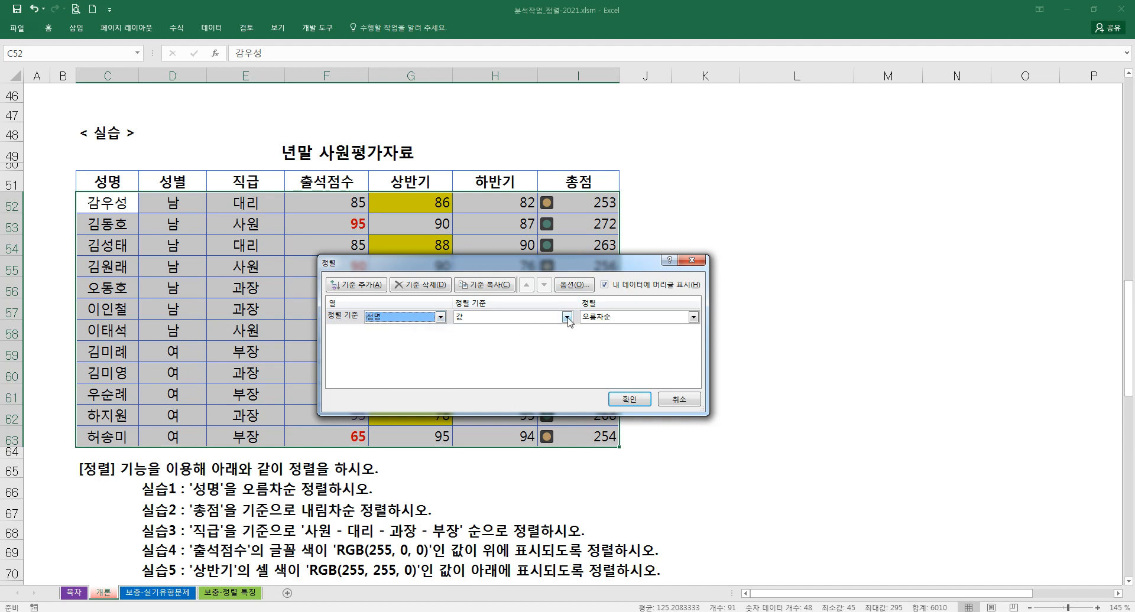
left_click(567, 317)
left_click(516, 338)
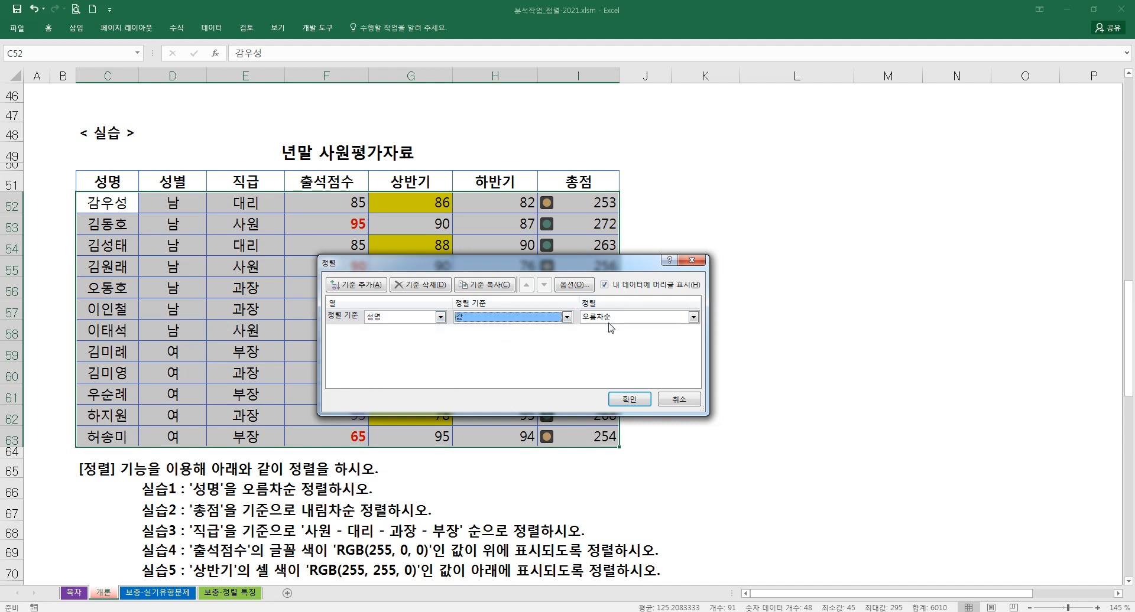
left_click(628, 399)
left_click_drag(112, 207, 113, 438)
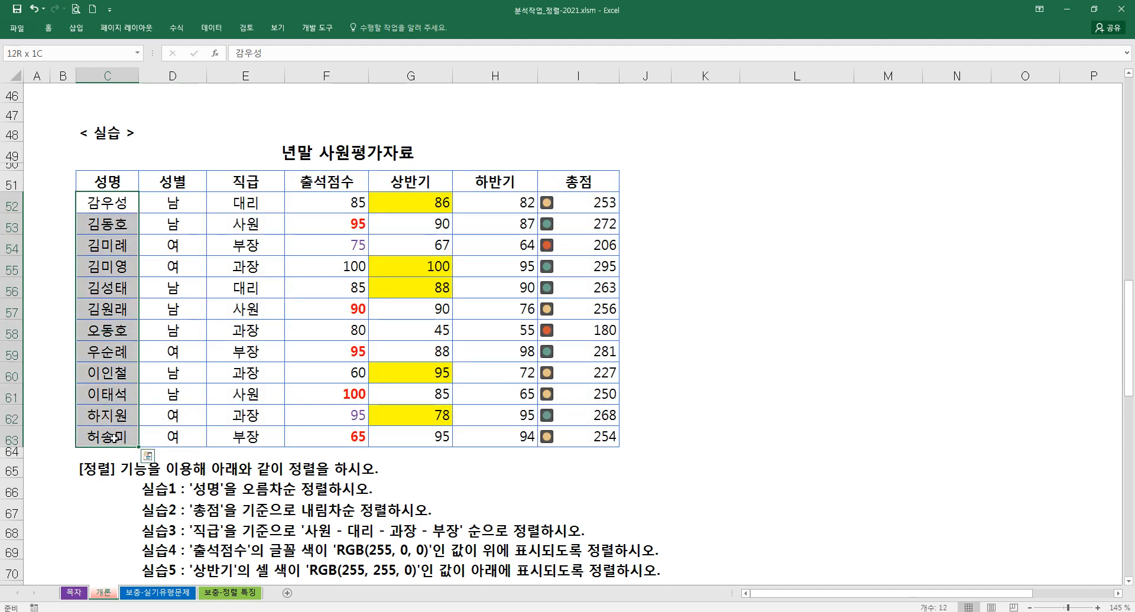
left_click(124, 309)
left_click_drag(113, 205, 114, 445)
left_click(176, 268)
Start a new sort of the table C51:I63 and replace its existing criterion with a blank one
left_click_drag(110, 182, 562, 434)
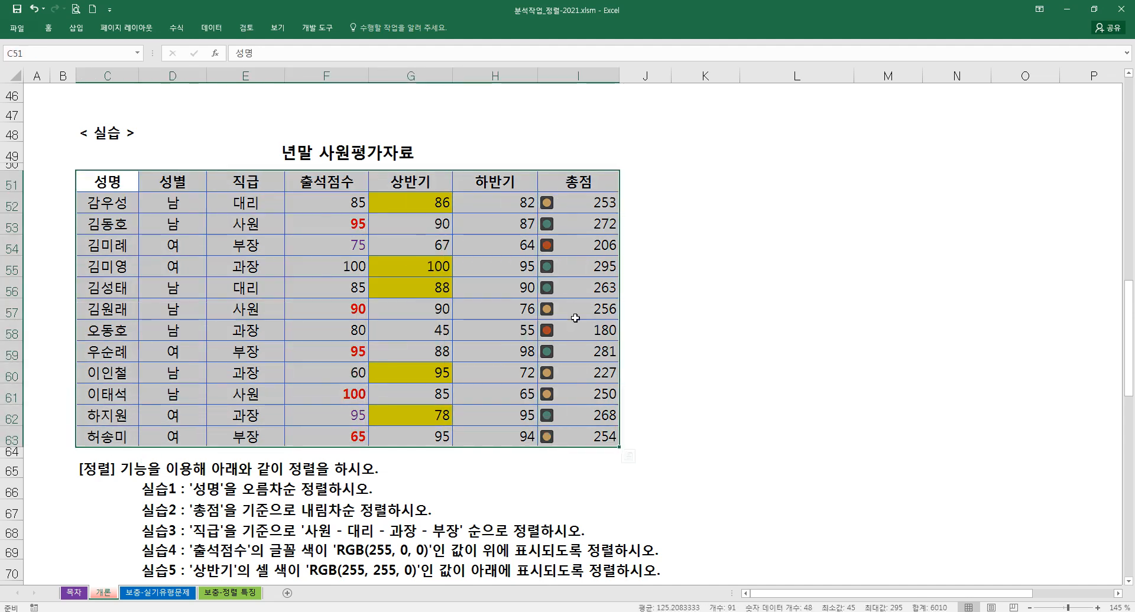
left_click(211, 28)
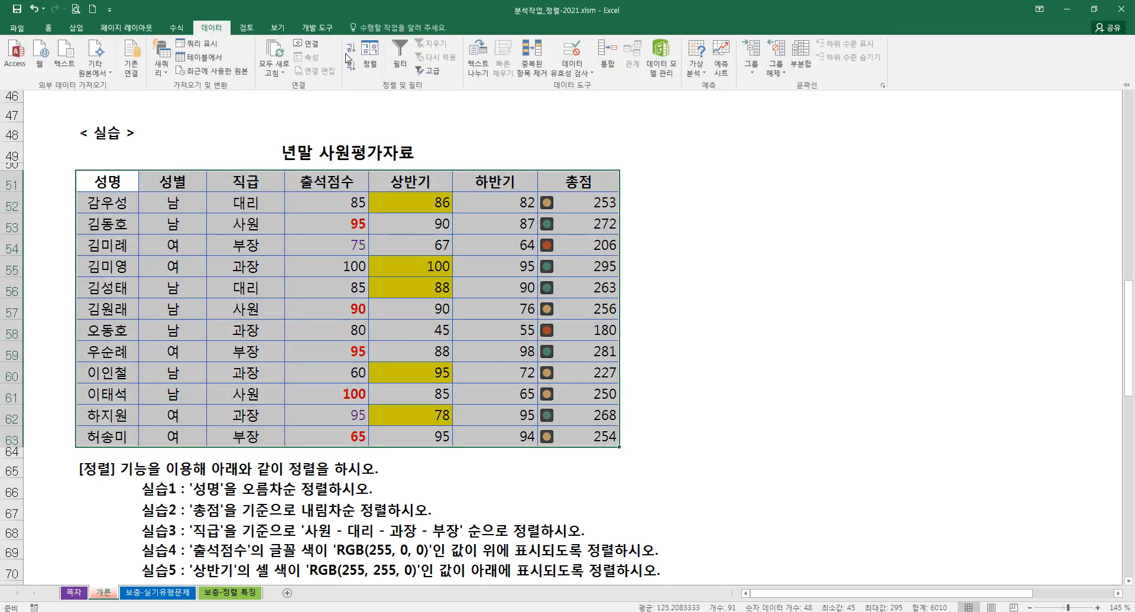
left_click(391, 58)
left_click(440, 317)
left_click(402, 328)
left_click(421, 285)
left_click(362, 287)
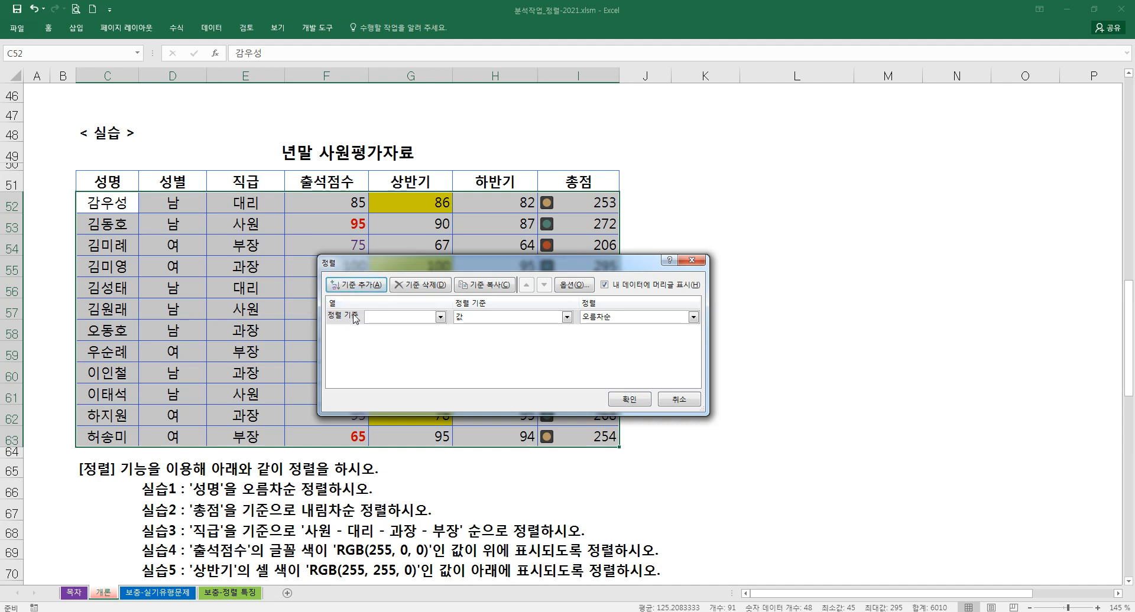
Sort the table by 총점 on values in descending order (내림차순) and check the 총점 column
left_click(422, 321)
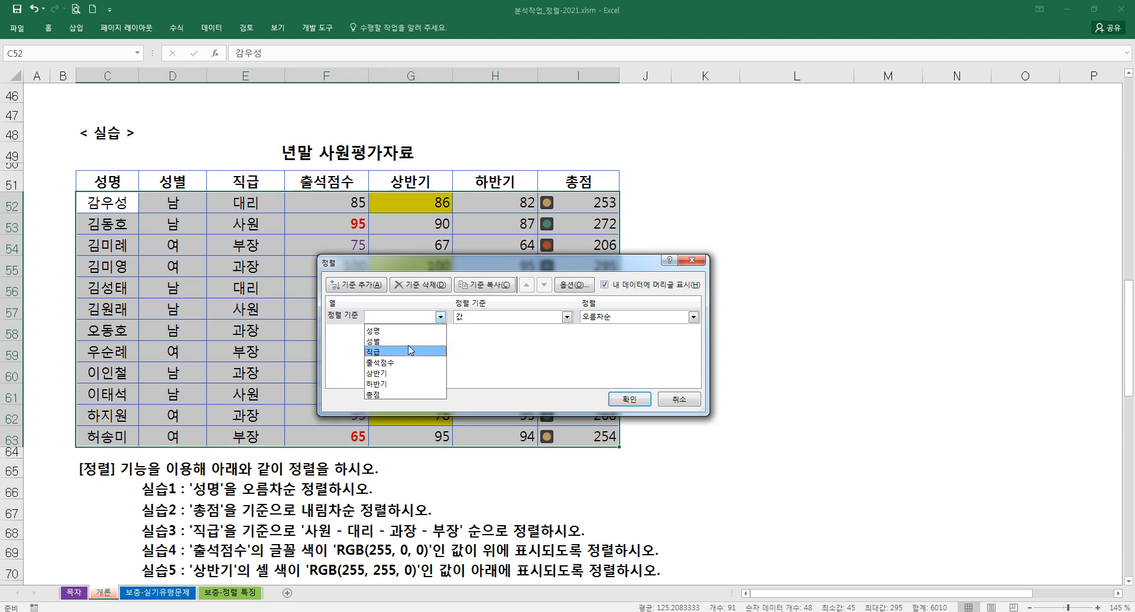
left_click(376, 394)
left_click(613, 318)
left_click(607, 337)
left_click(629, 399)
left_click_drag(583, 202, 588, 436)
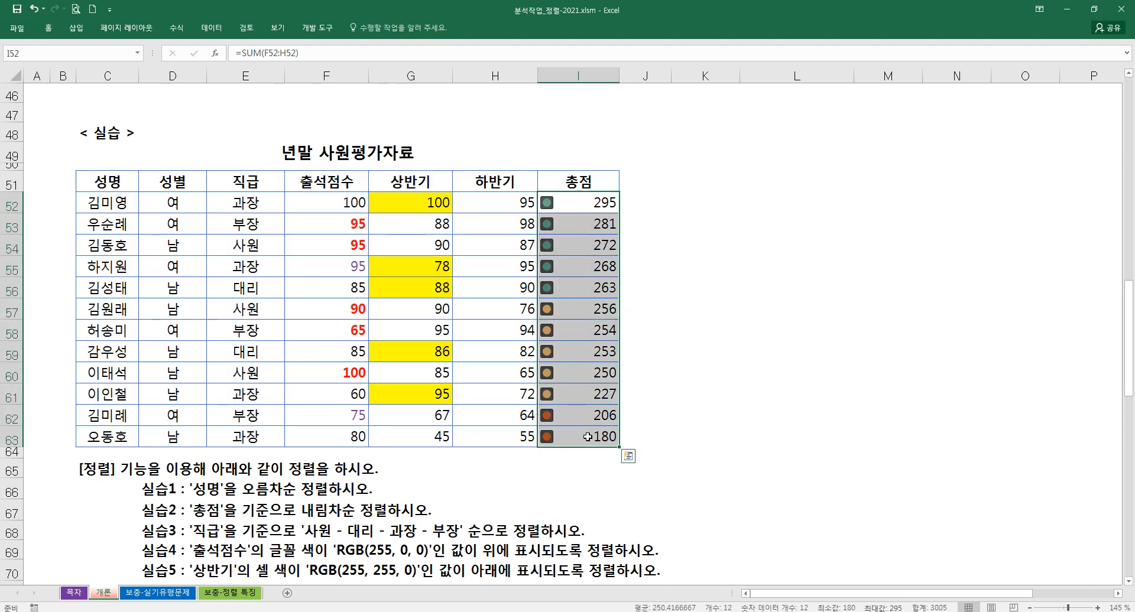
Examine the traffic-light icons beside the sorted 총점 values in I52:I63
left_click(582, 373)
left_click(577, 288)
left_click(578, 266)
left_click_drag(577, 202, 606, 437)
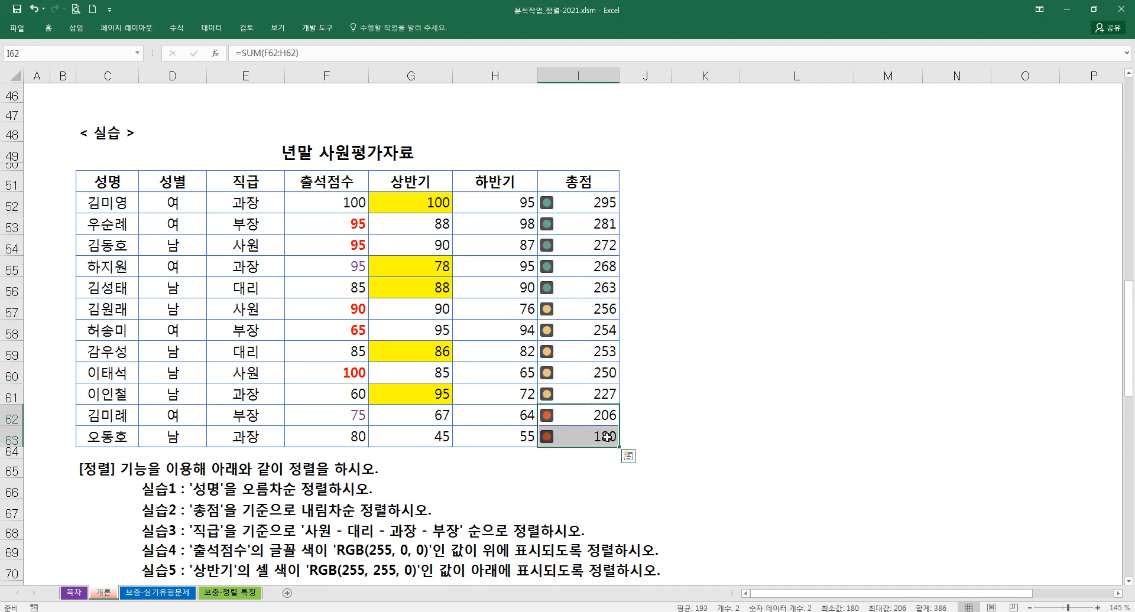
left_click(577, 395)
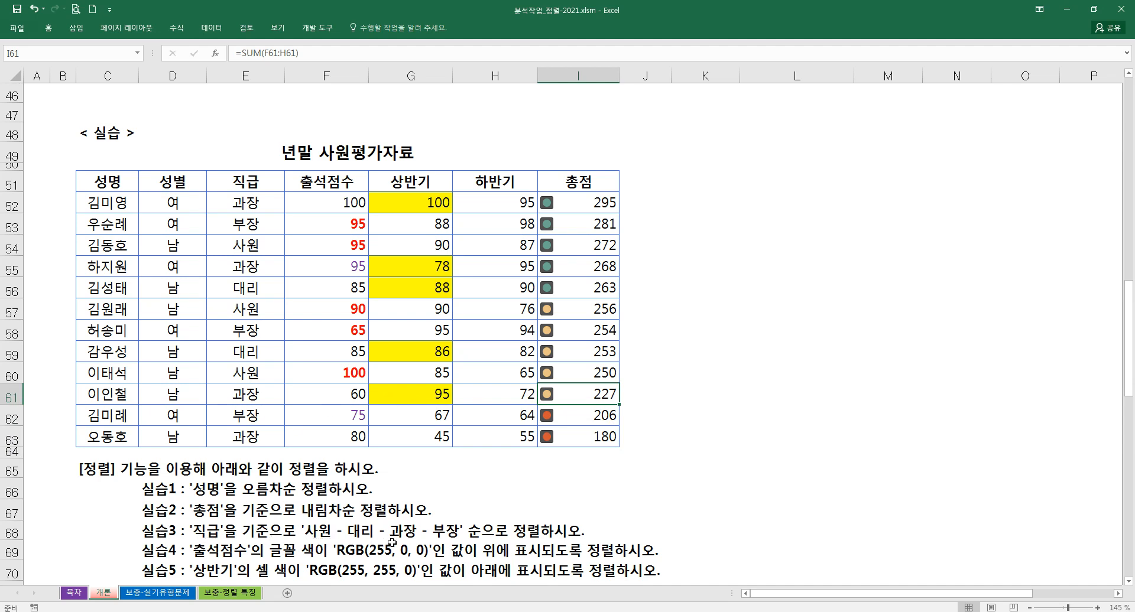
Start a sort of the table C51:I63 by 직급 on values (값), using a custom list (사용자 지정 목록) as the order
left_click_drag(124, 193, 572, 436)
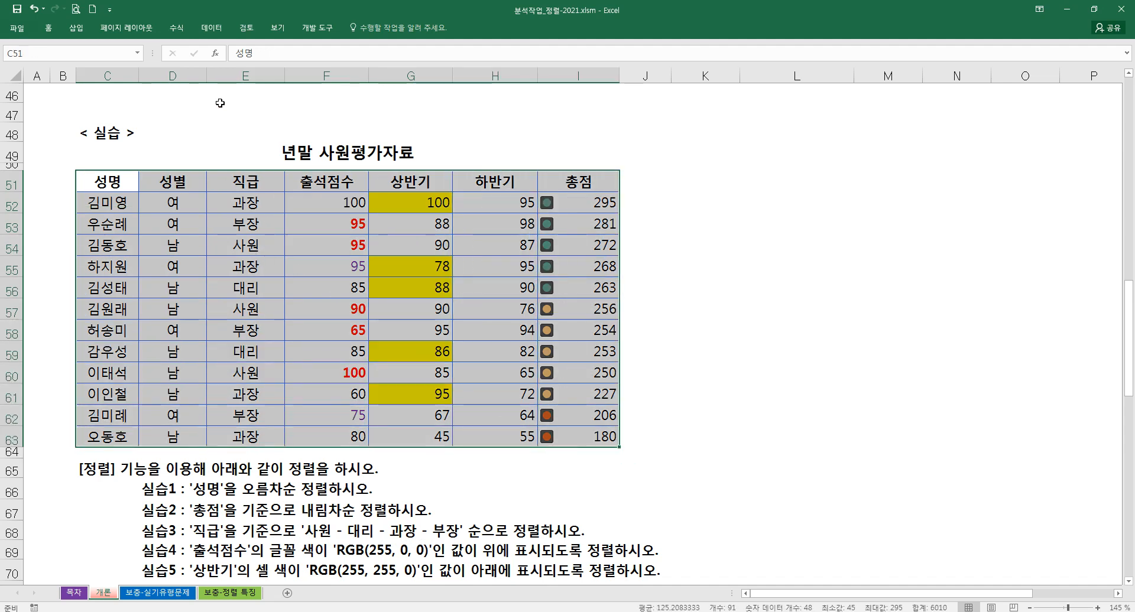
left_click(211, 28)
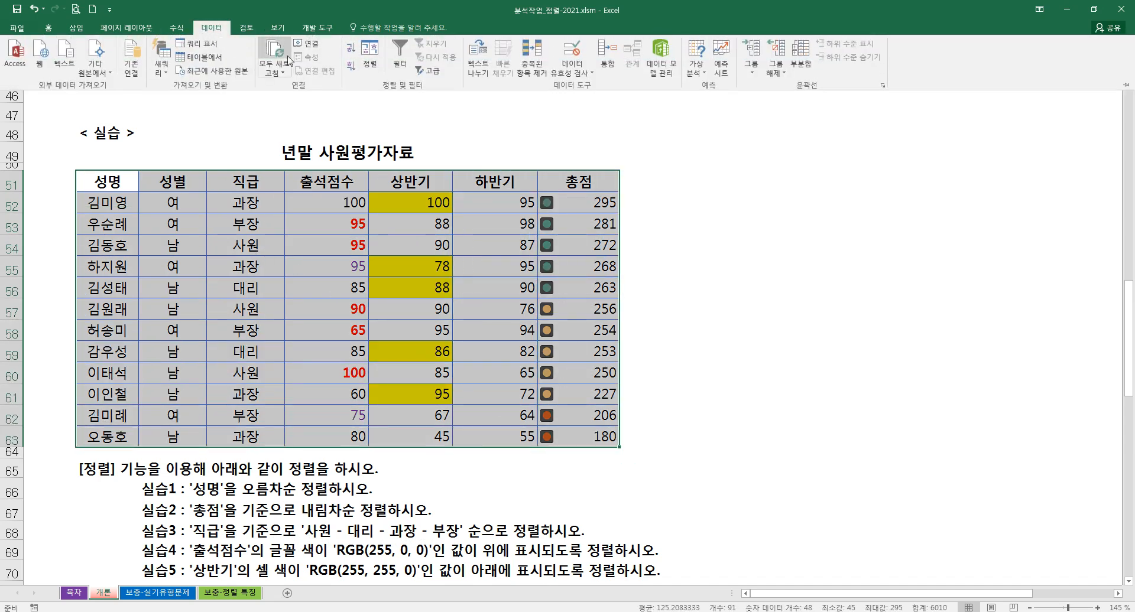
left_click(370, 59)
left_click(439, 318)
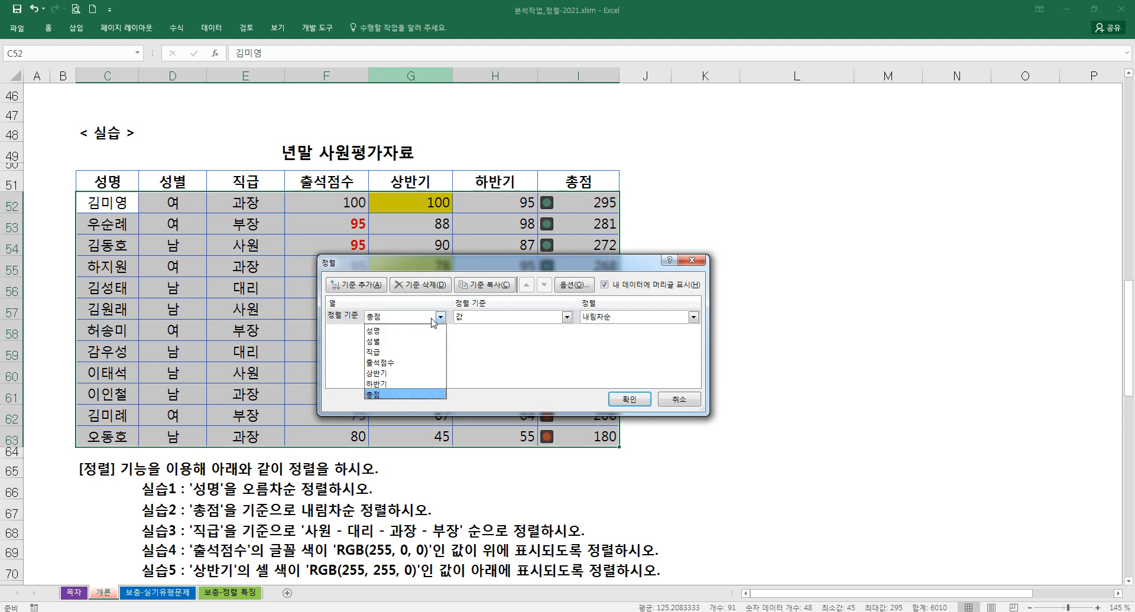
left_click(413, 352)
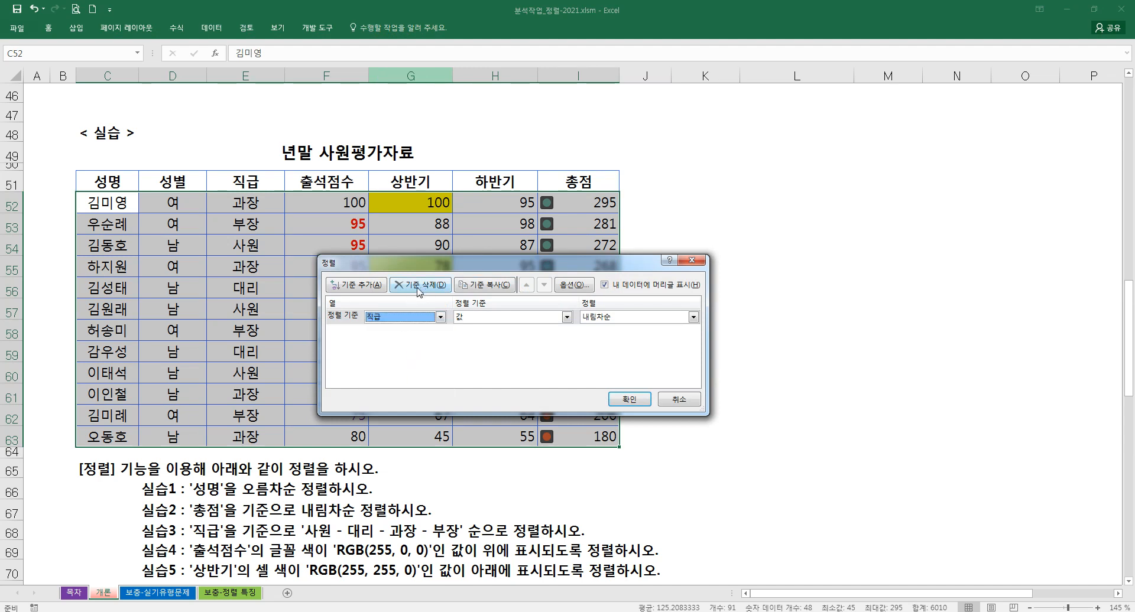
left_click(591, 320)
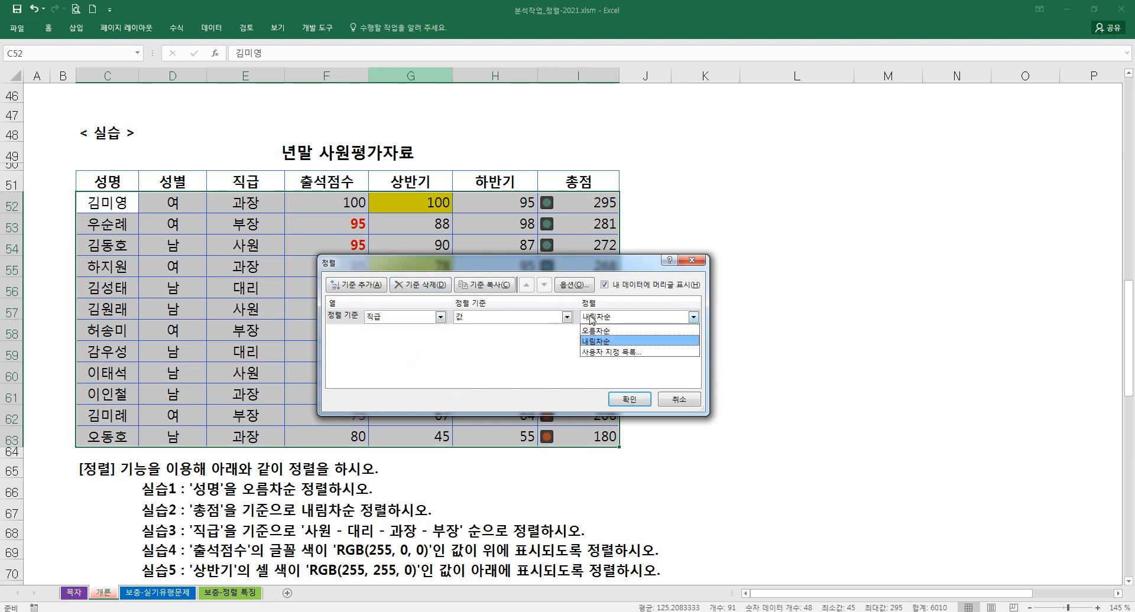
left_click(602, 354)
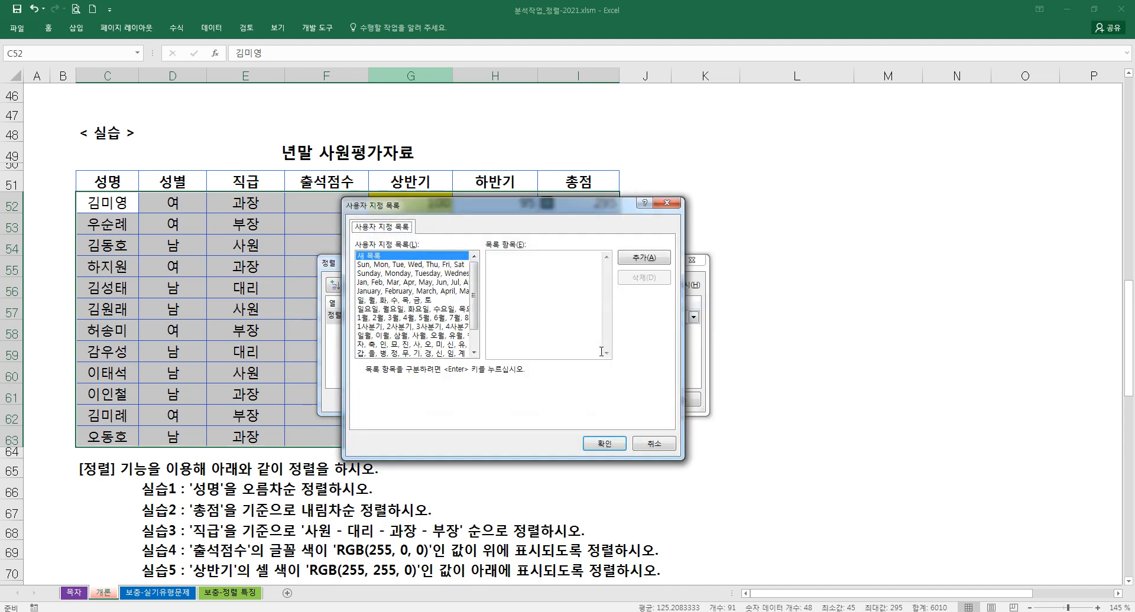
Add the custom list 사원, 대리, 과장, 부장 and apply it as the 직급 sort order
scroll(473, 322, "down", 1)
left_click(432, 354)
scroll(408, 284, "up", 1)
left_click(390, 256)
type("사우")
type("리")
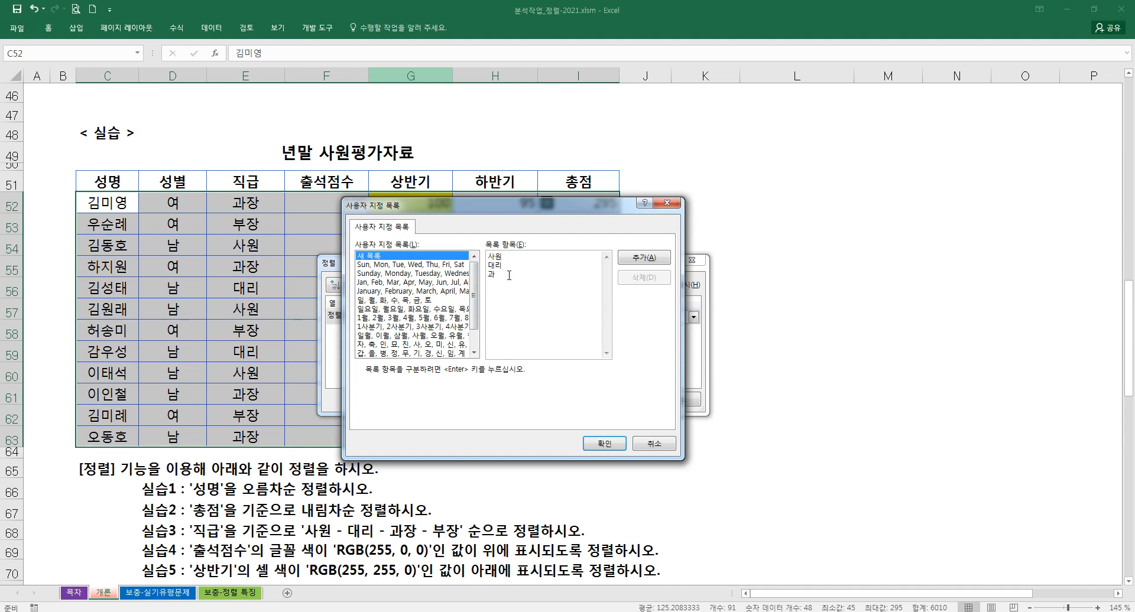
type("장")
left_click(641, 258)
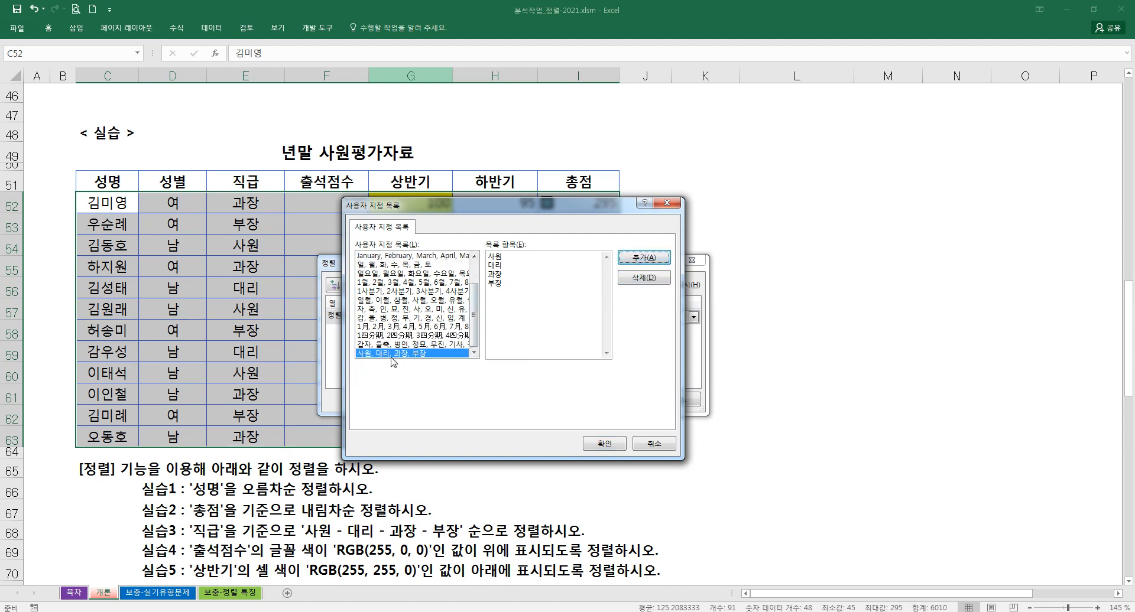
left_click(601, 446)
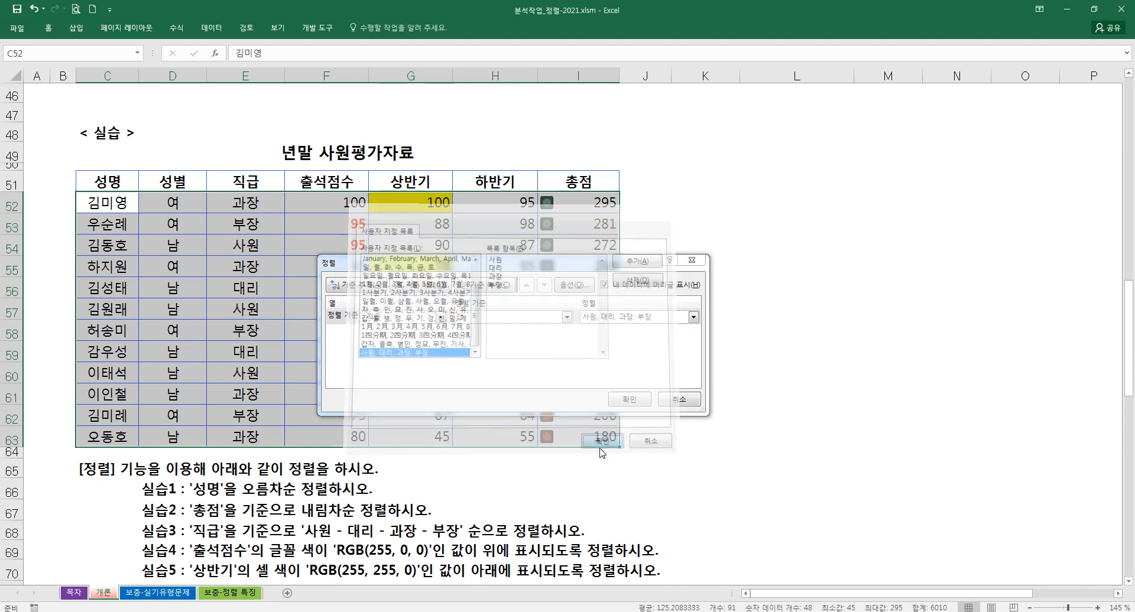
left_click(630, 400)
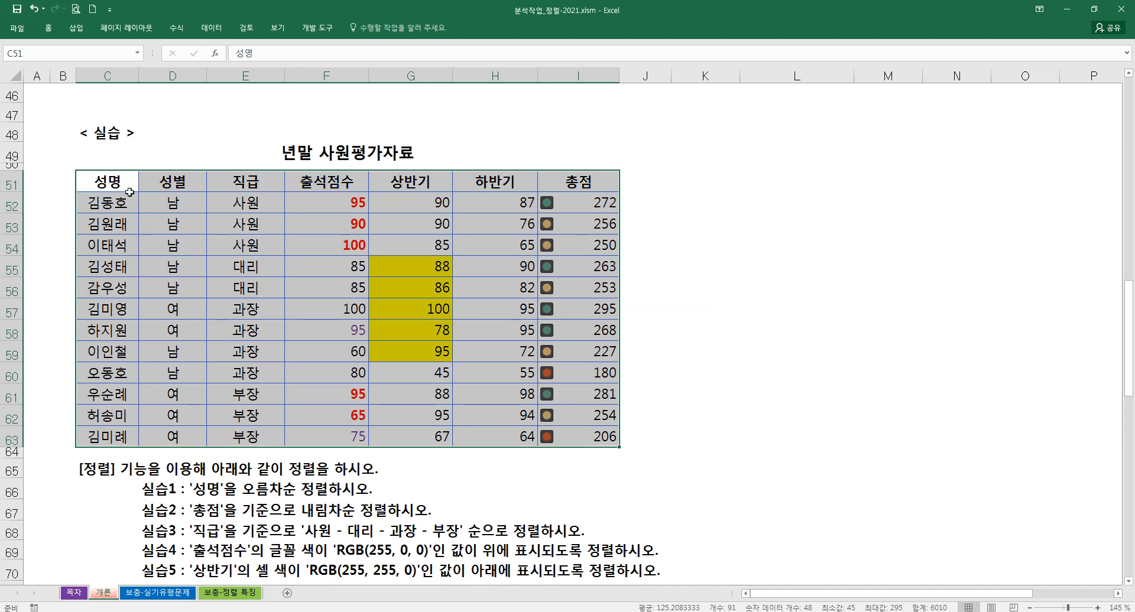
Reopen the sort settings for C51:I63 and delete the custom list 사원, 대리, 과장, 부장 from the stored custom lists
left_click(211, 27)
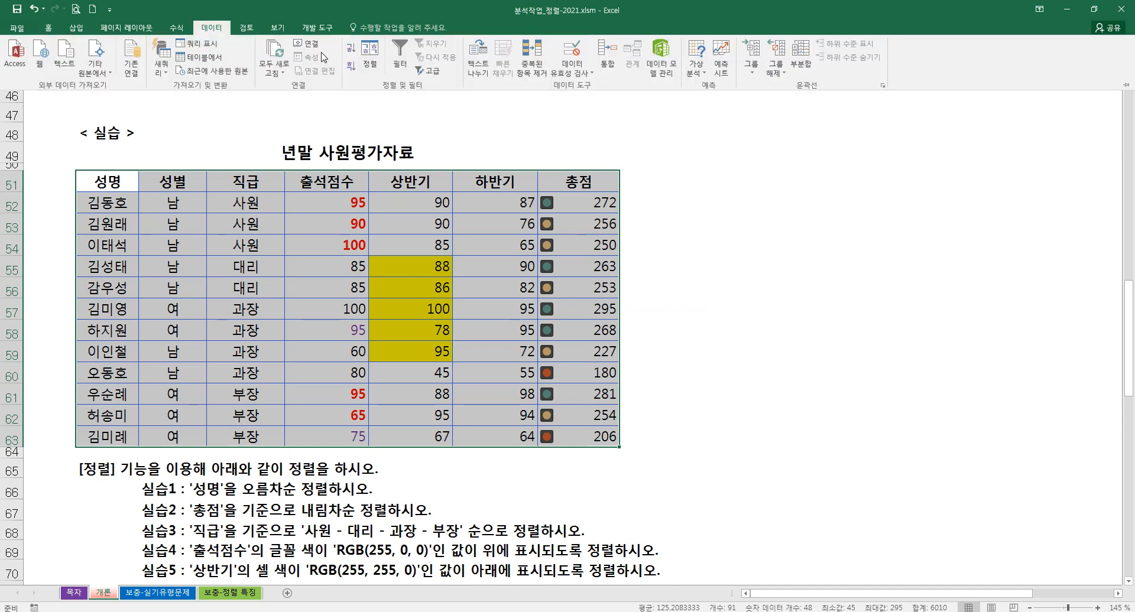
left_click(369, 57)
left_click(640, 318)
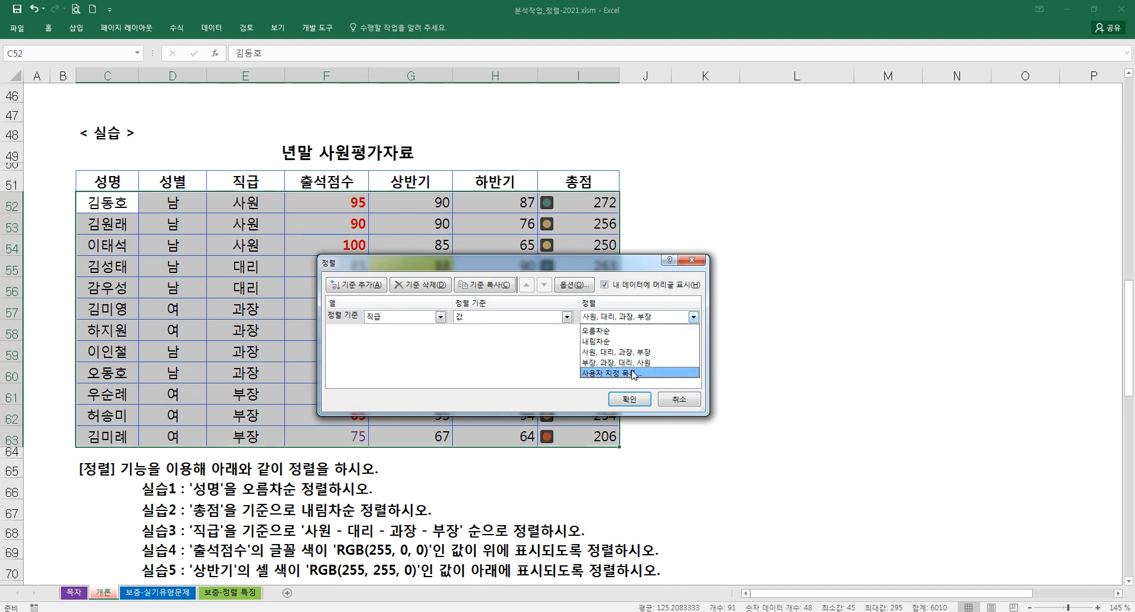
left_click(633, 374)
scroll(476, 320, "down", 2)
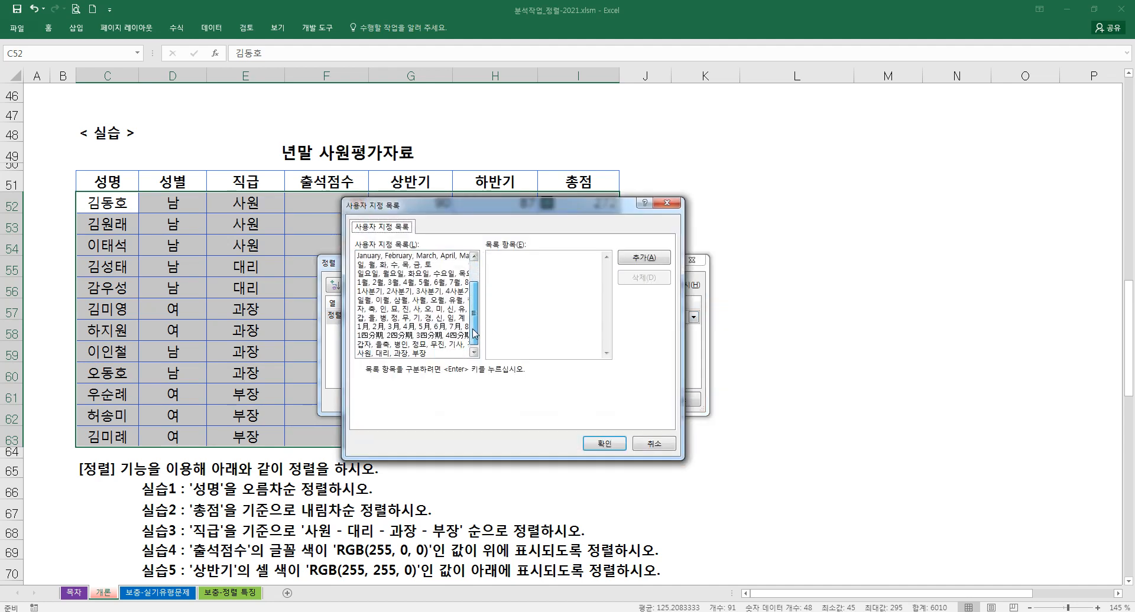
left_click(451, 354)
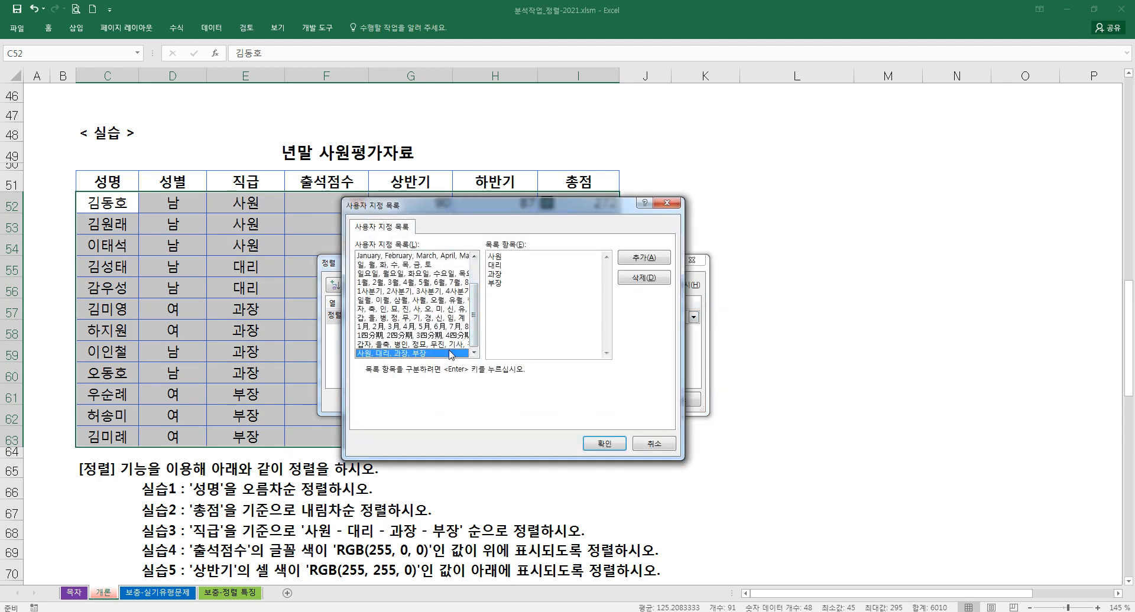
left_click(644, 278)
left_click(549, 348)
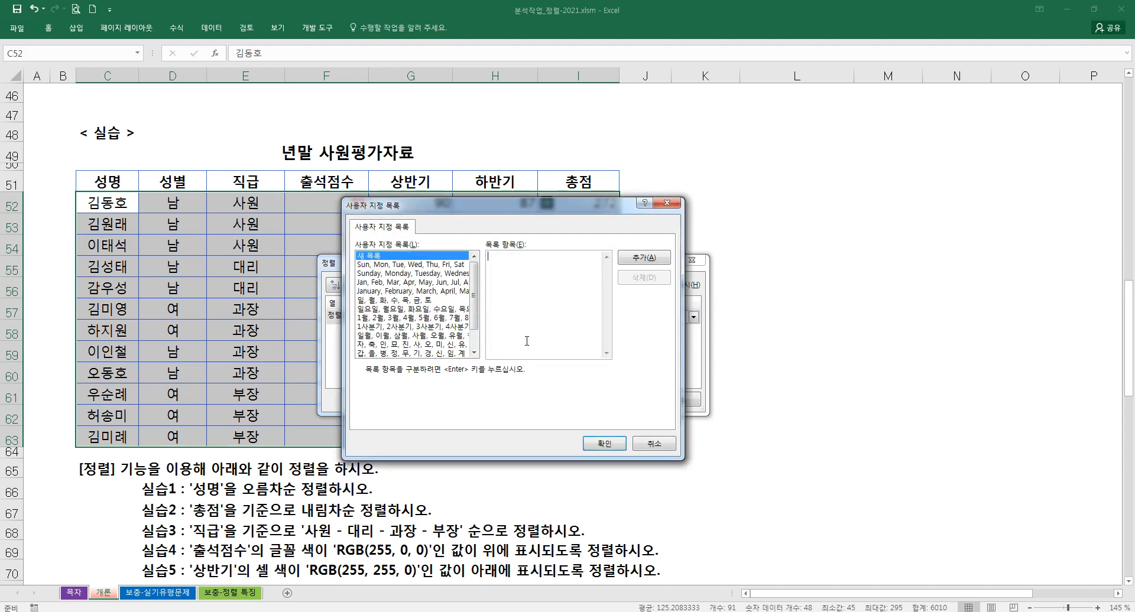
left_click(619, 441)
left_click(632, 408)
left_click(405, 388)
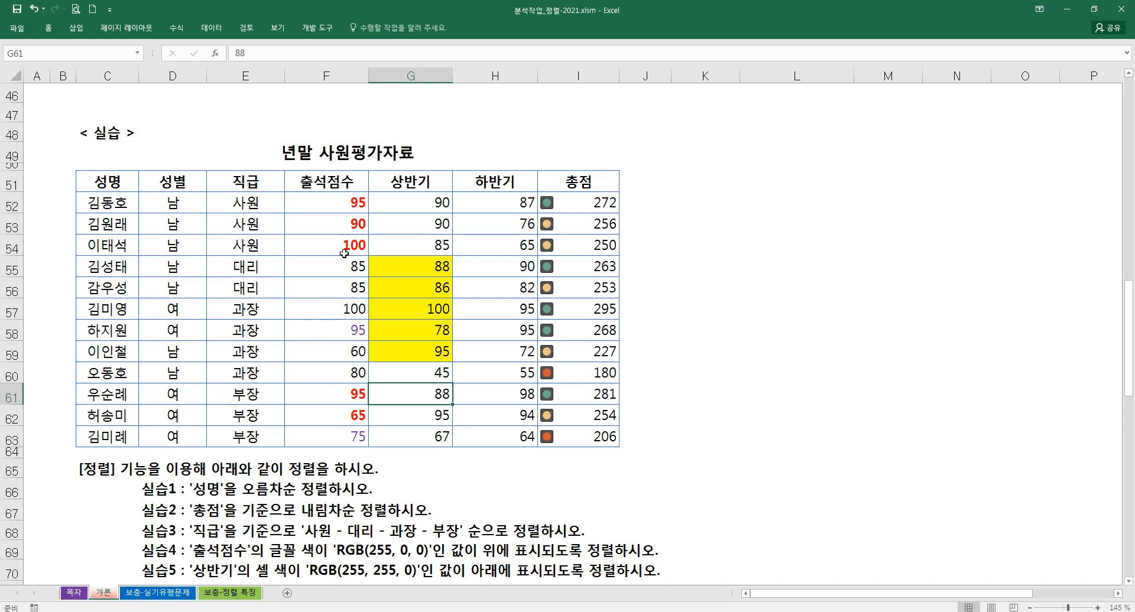
Change the font colour of the purple 출석점수 values in F58 and F63 to black
left_click(325, 201)
left_click_drag(325, 201, 325, 243)
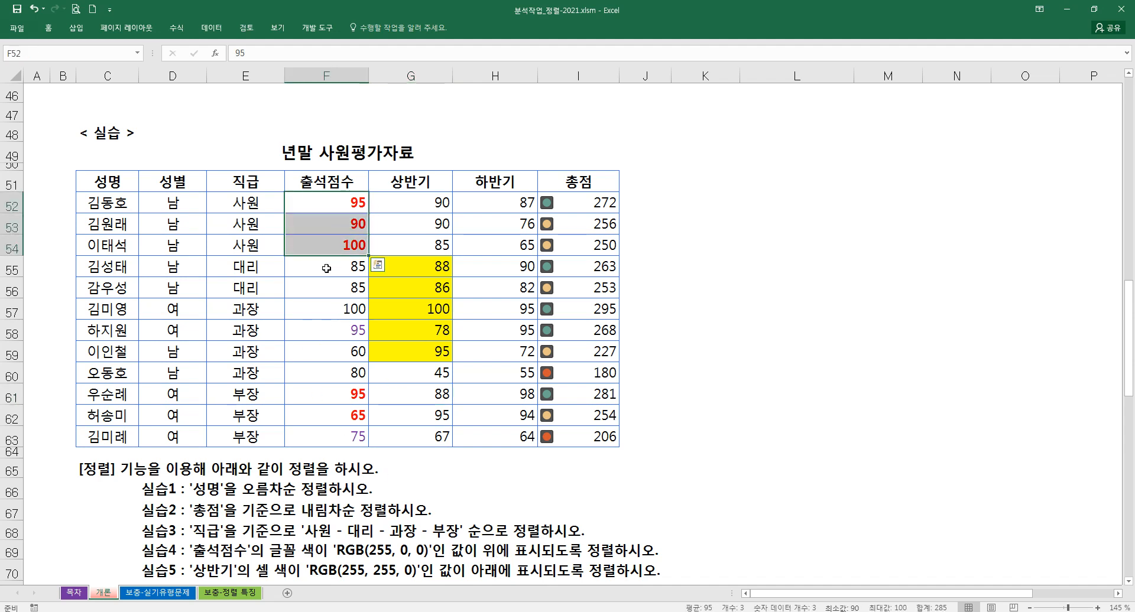
left_click_drag(124, 188, 566, 433)
left_click(356, 428)
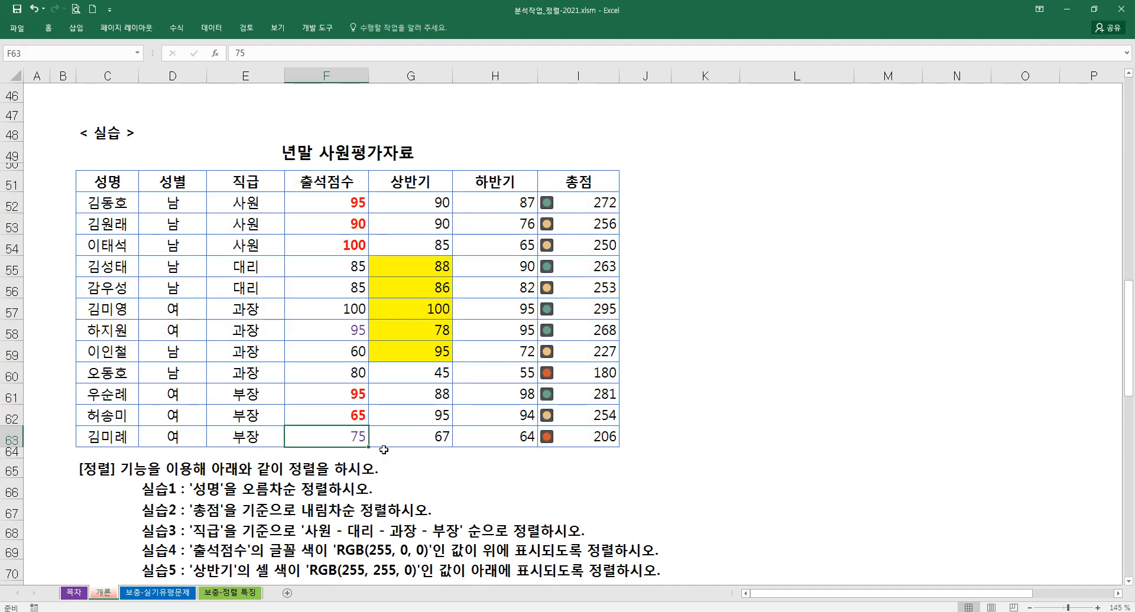
left_click(349, 335, "ctrl")
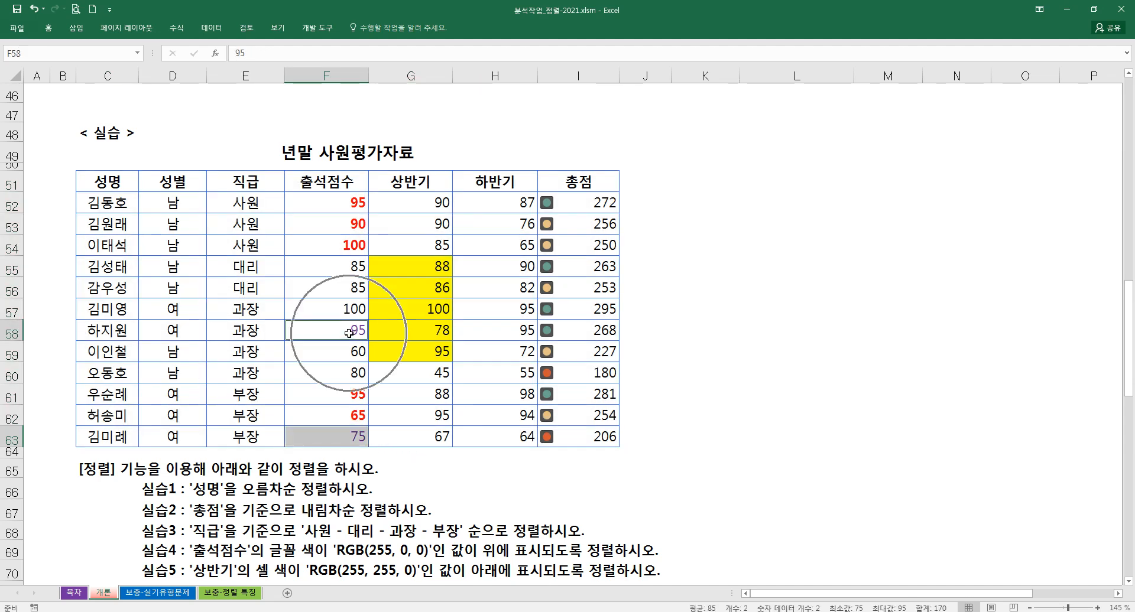
left_click(48, 28)
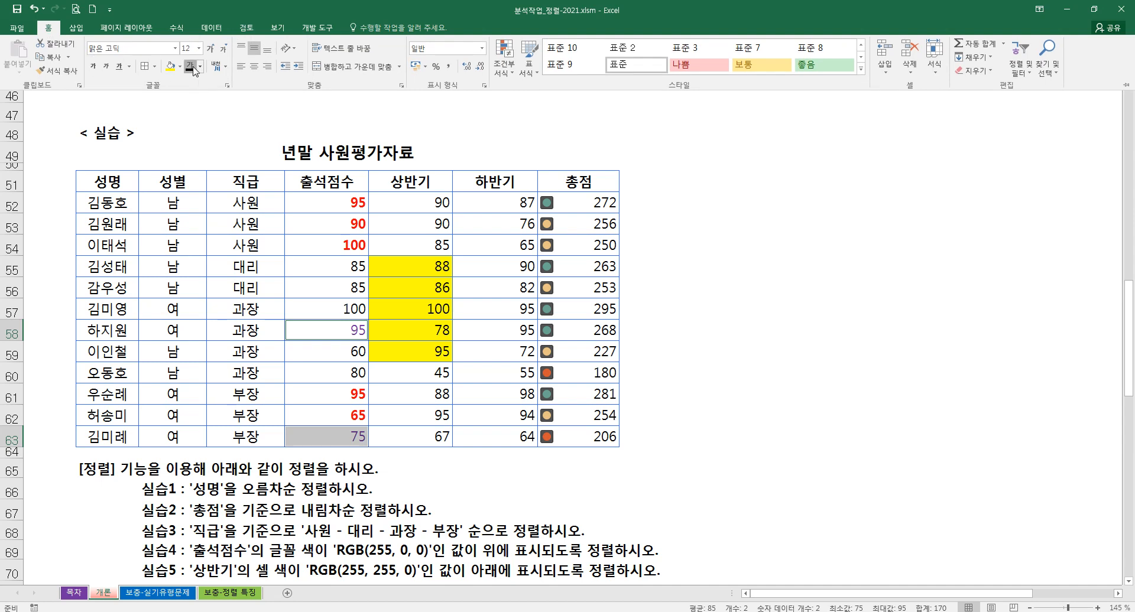
left_click(439, 411)
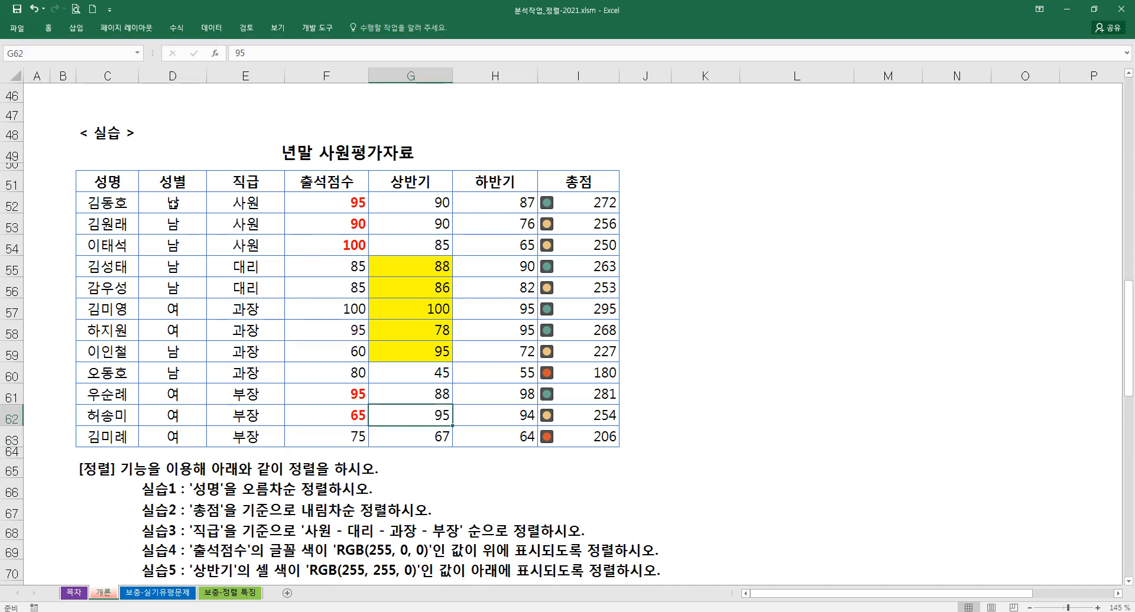
Start a sort of the table C51:I63 by 출석점수 based on font colour (글꼴 색)
left_click(129, 186)
left_click_drag(129, 193, 612, 437)
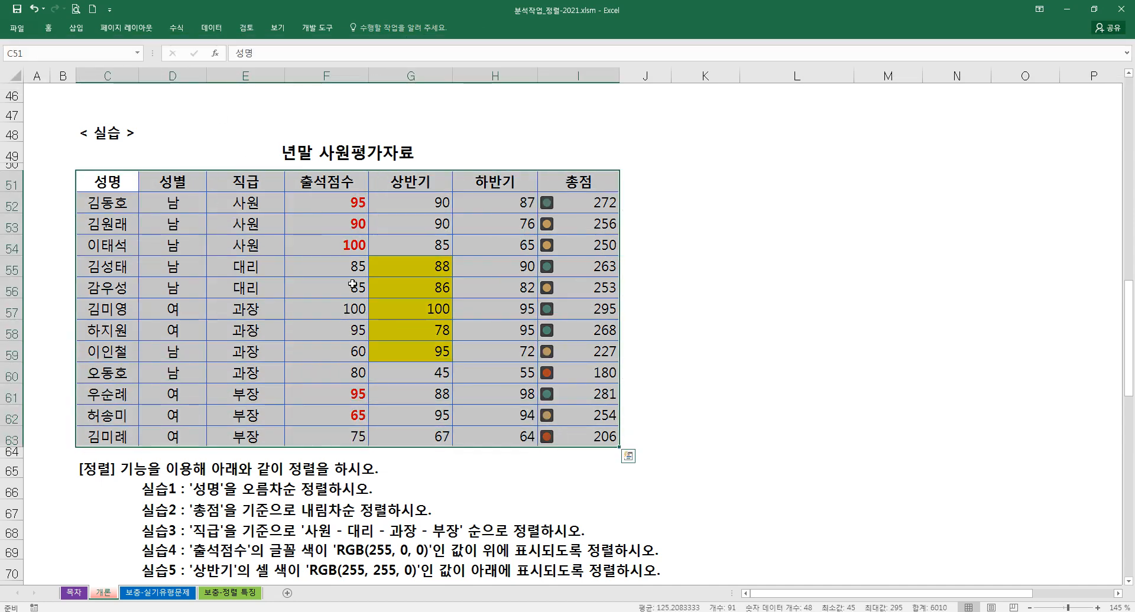
left_click(54, 32)
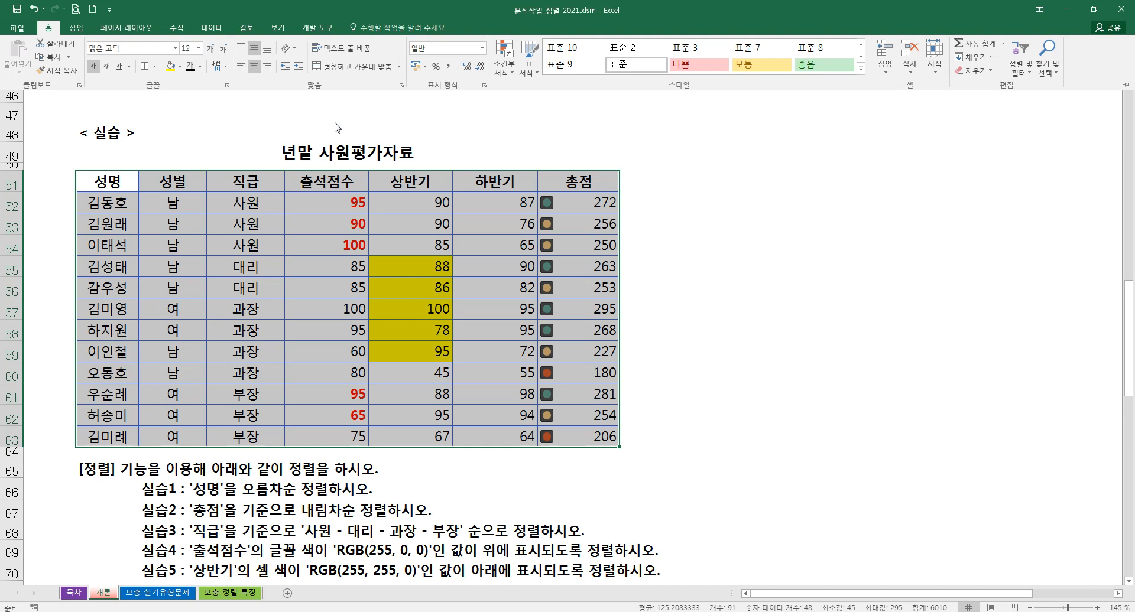
left_click(211, 28)
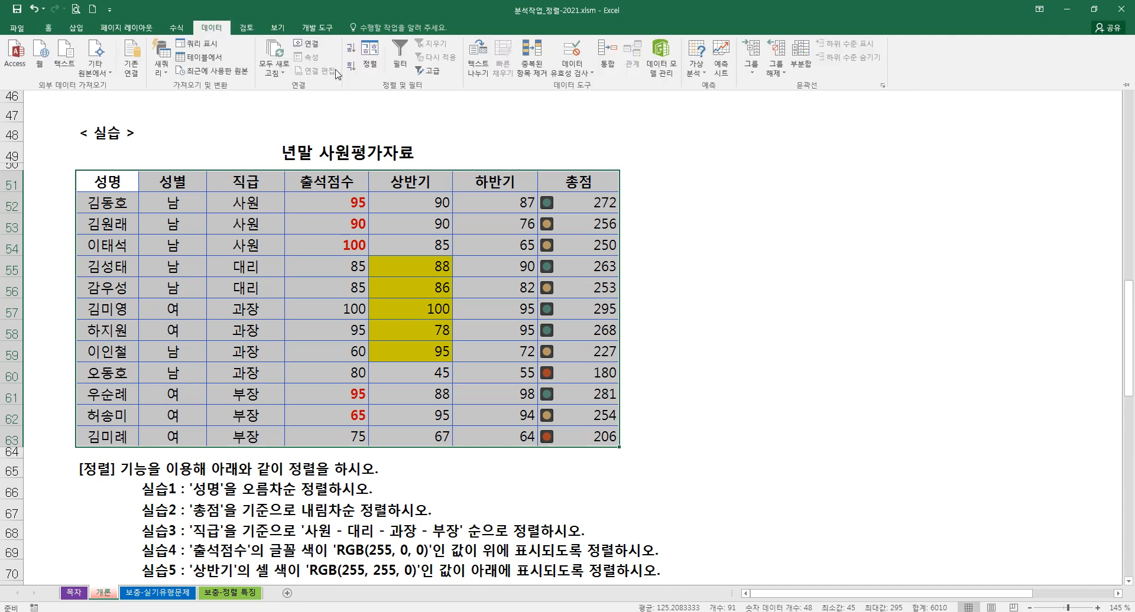
left_click(370, 65)
left_click(440, 317)
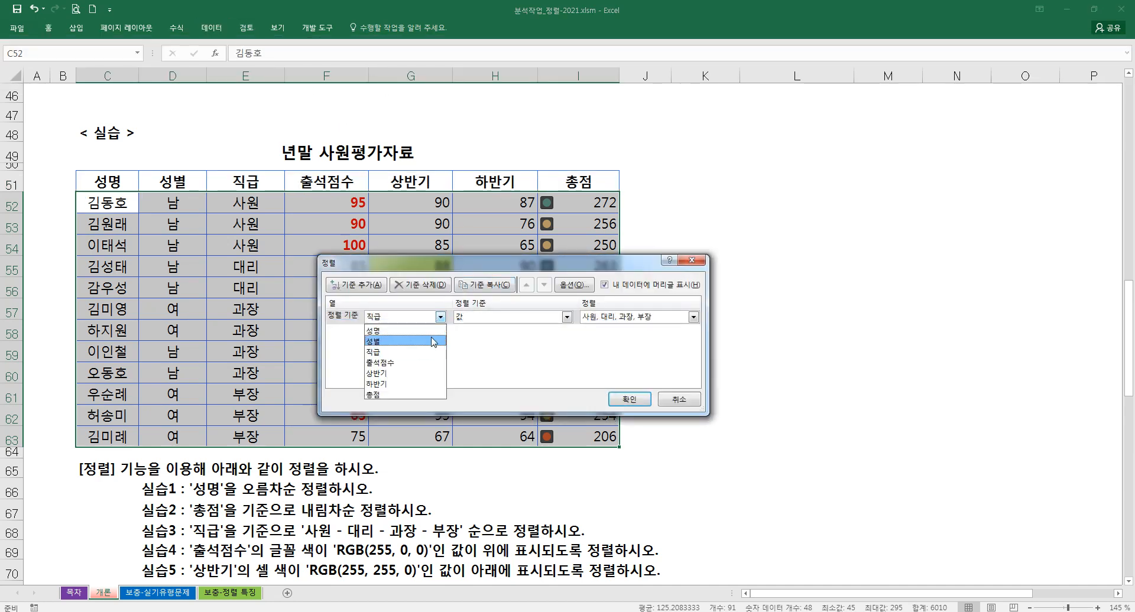
left_click(422, 361)
left_click(499, 319)
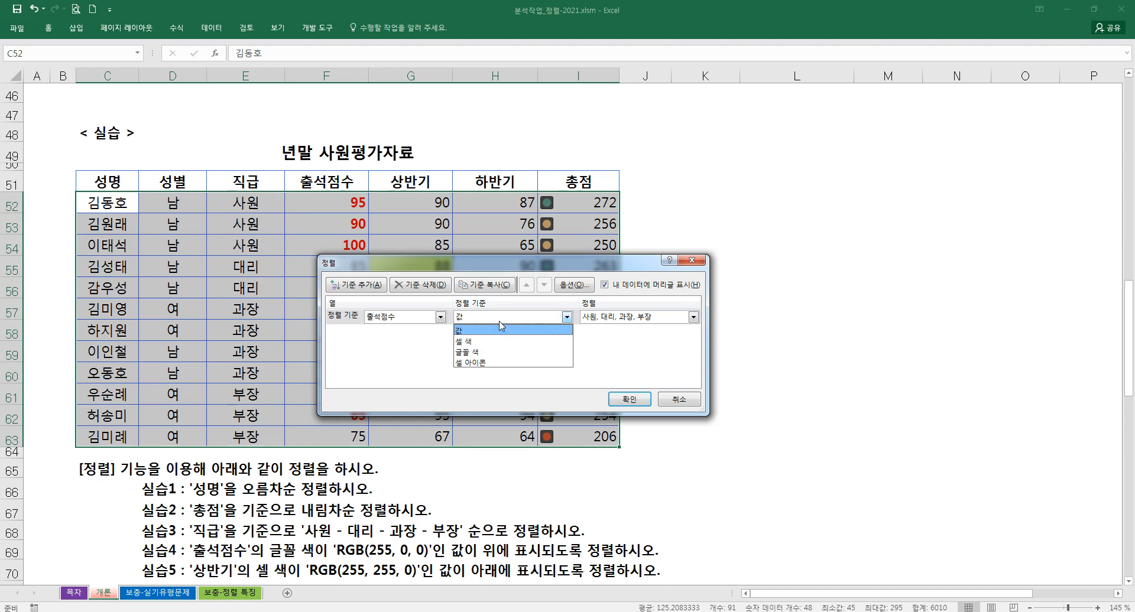
left_click(495, 352)
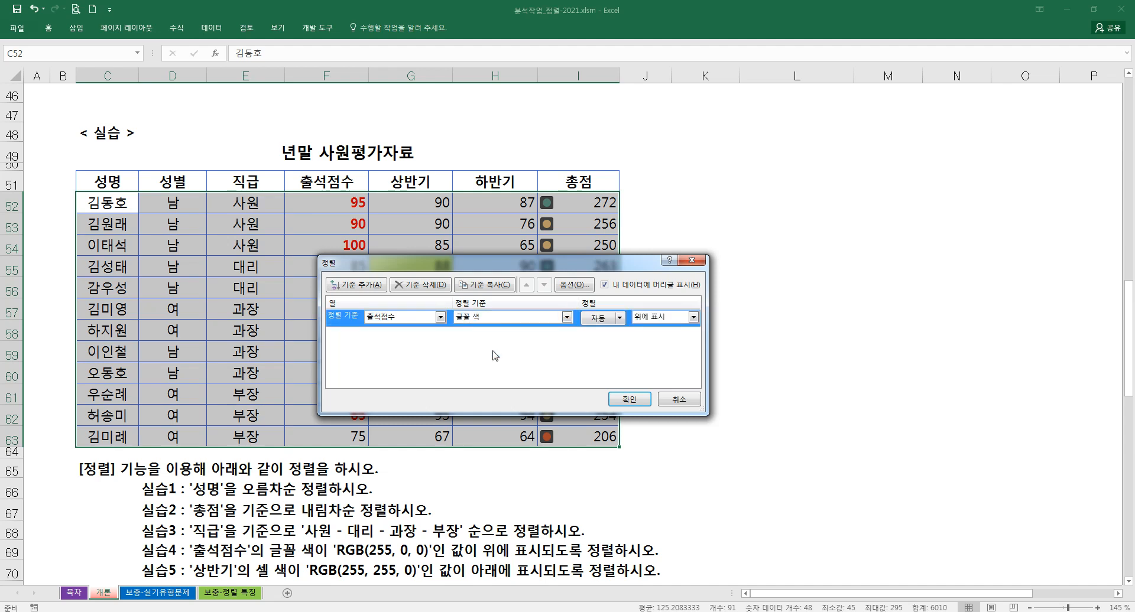
Sort the font colour RGB(255, 0, 0) to the top (위에 표시) and check the 출석점수 column
left_click(619, 318)
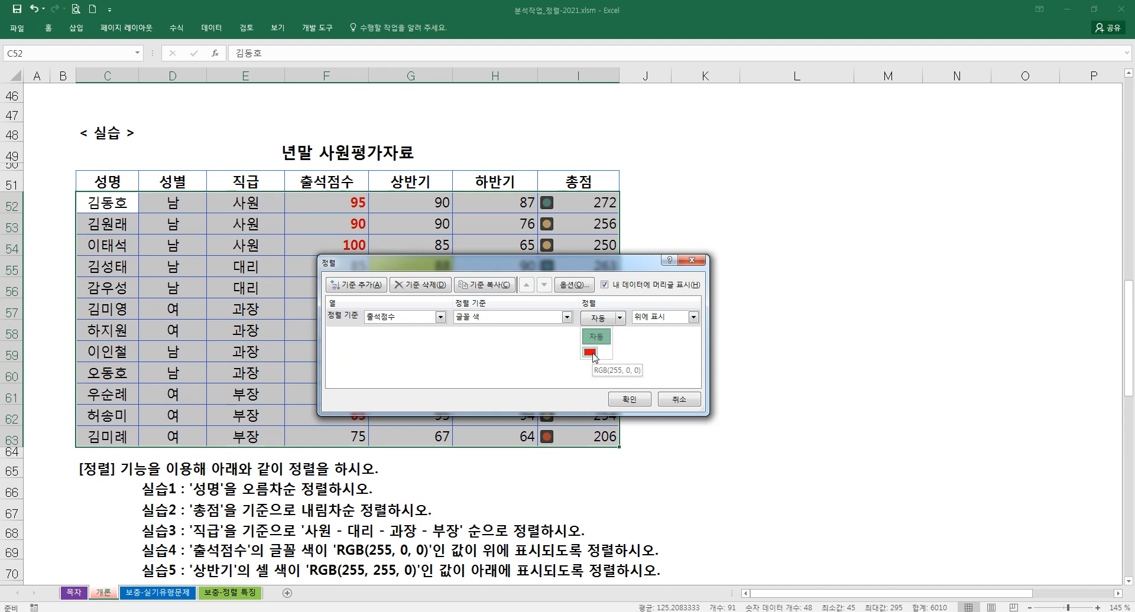
left_click(589, 352)
left_click(652, 320)
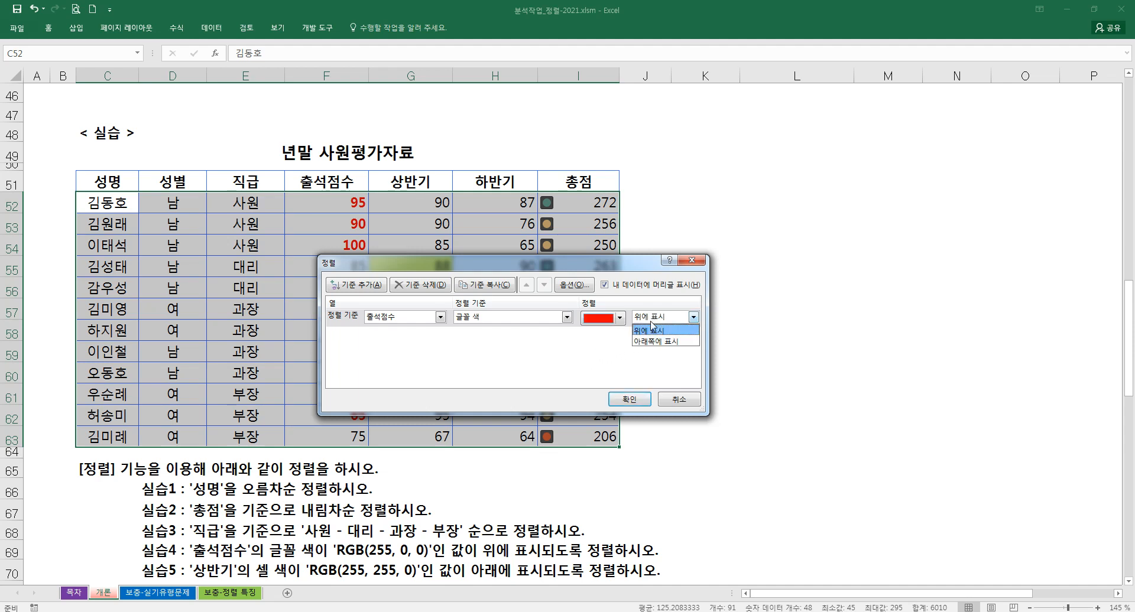
left_click(653, 330)
left_click(630, 399)
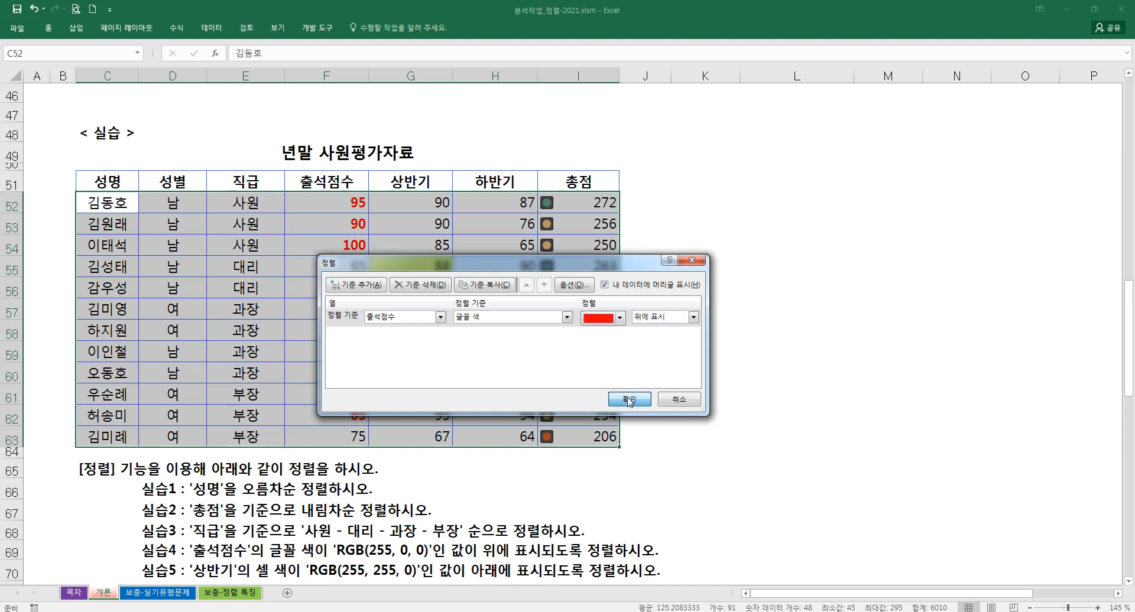
left_click_drag(334, 202, 346, 438)
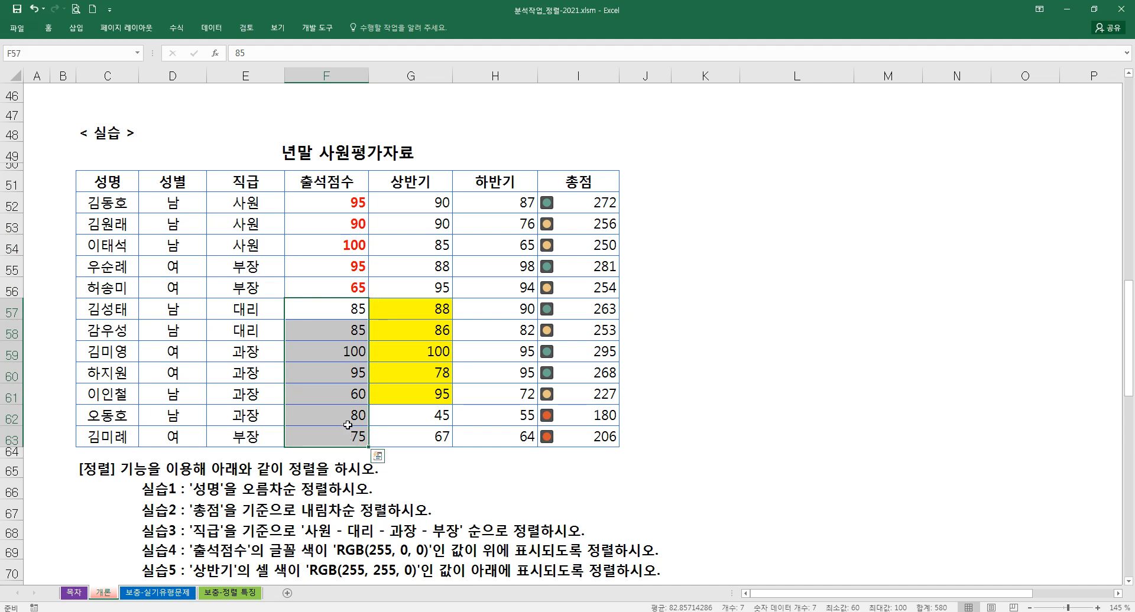
left_click(353, 355)
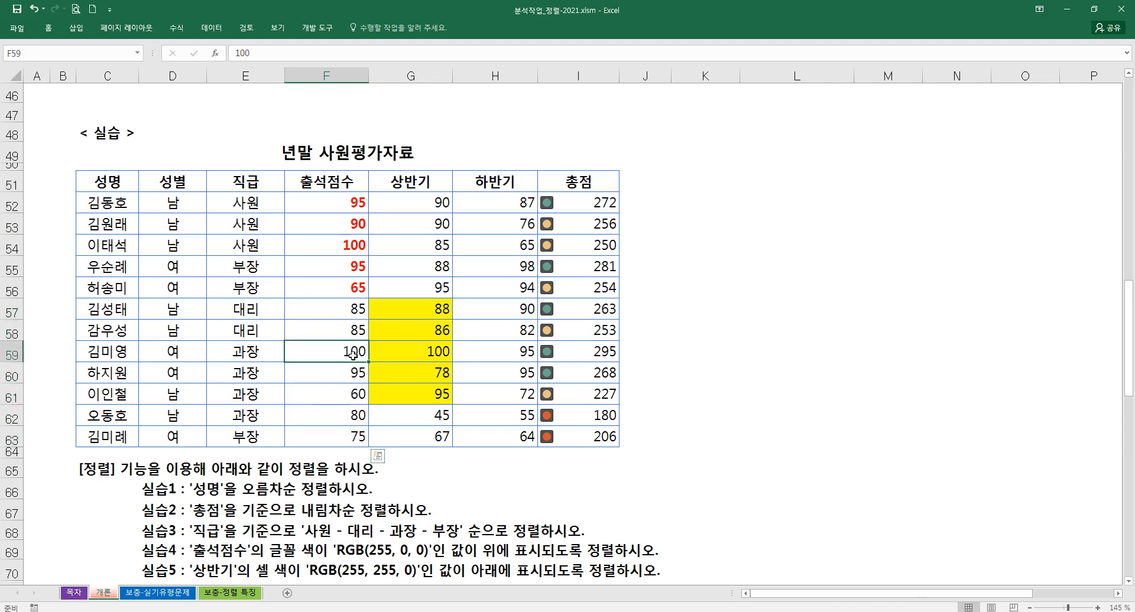
Start a sort of the table C51:I63 by 상반기 based on cell colour (셀 색)
left_click_drag(119, 187, 549, 430)
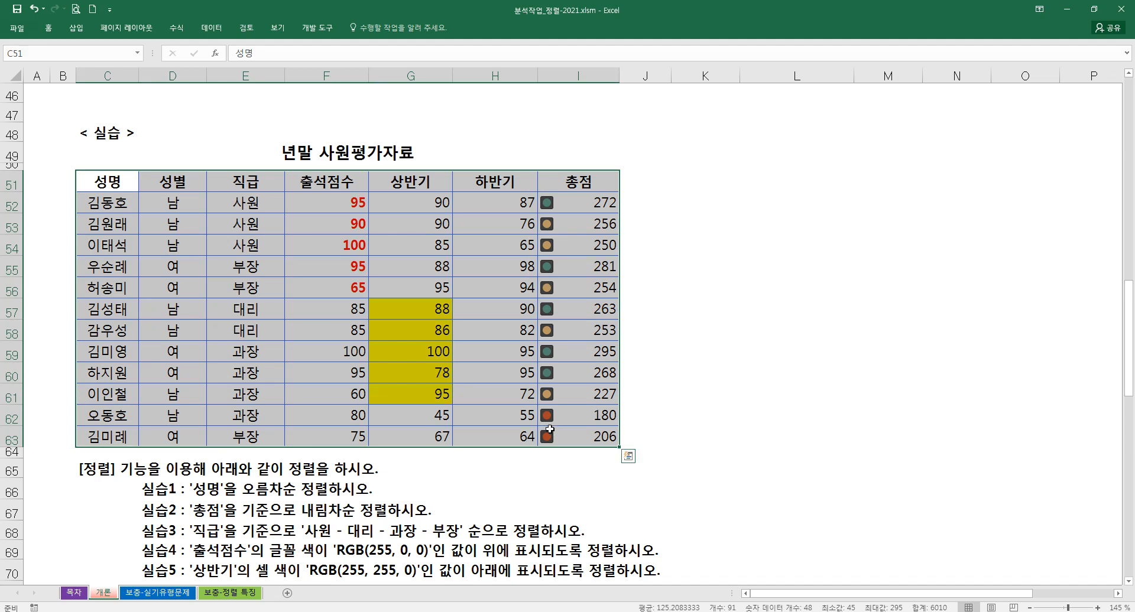
left_click(77, 28)
left_click(214, 30)
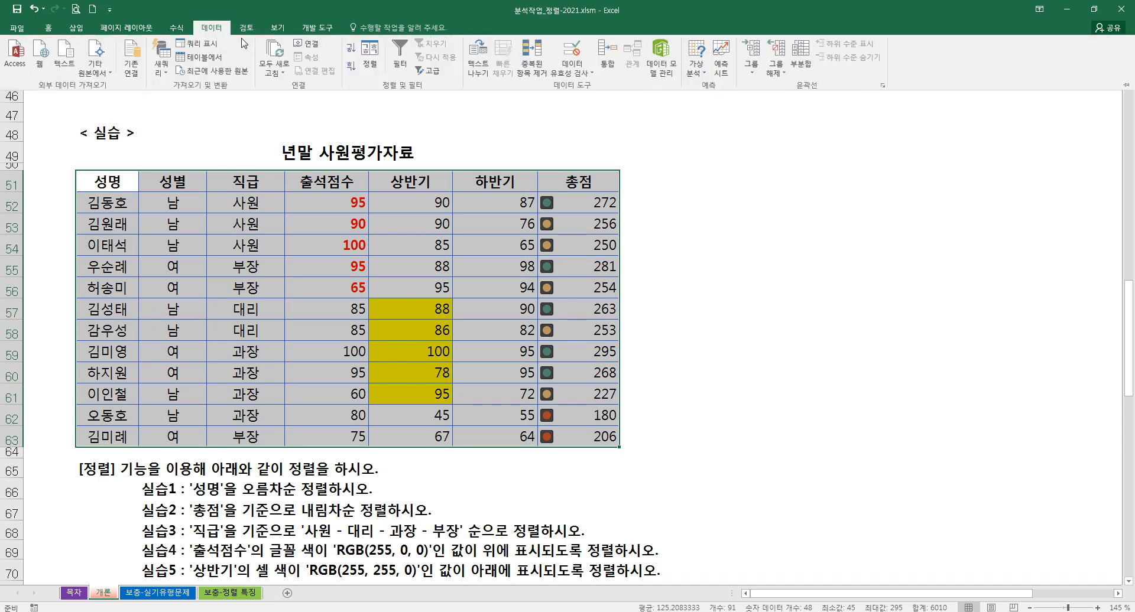
left_click(369, 62)
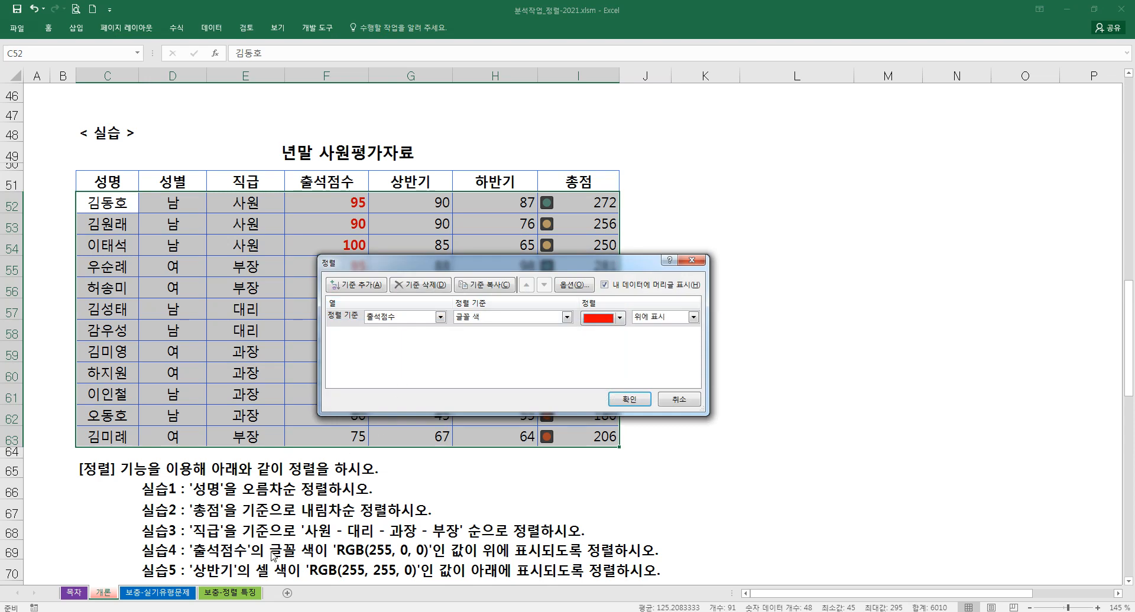
left_click_drag(455, 267, 611, 314)
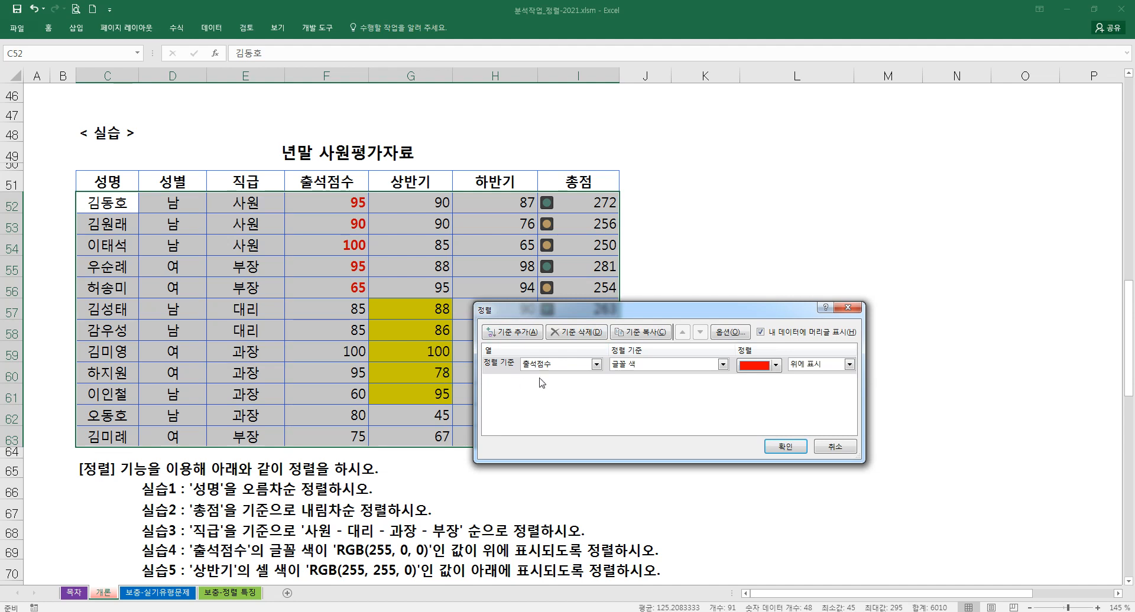
left_click(570, 368)
left_click(563, 418)
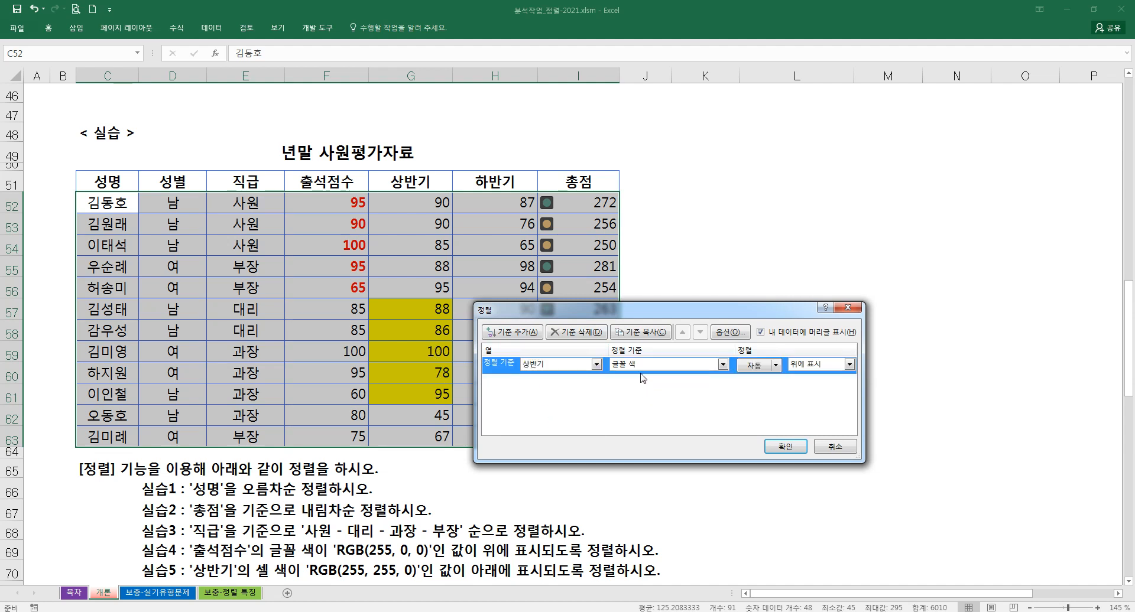
left_click(644, 367)
left_click(647, 386)
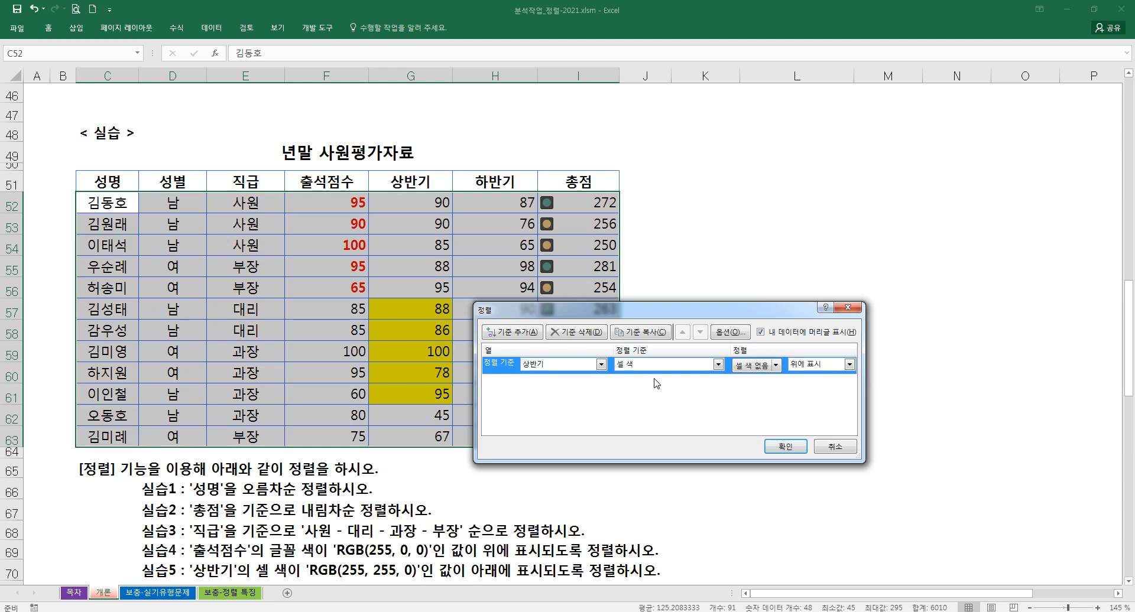
Sort the cell colour RGB(255, 255, 0) to the bottom (아래쪽에 표시) and check the yellow 상반기 cells
left_click(754, 366)
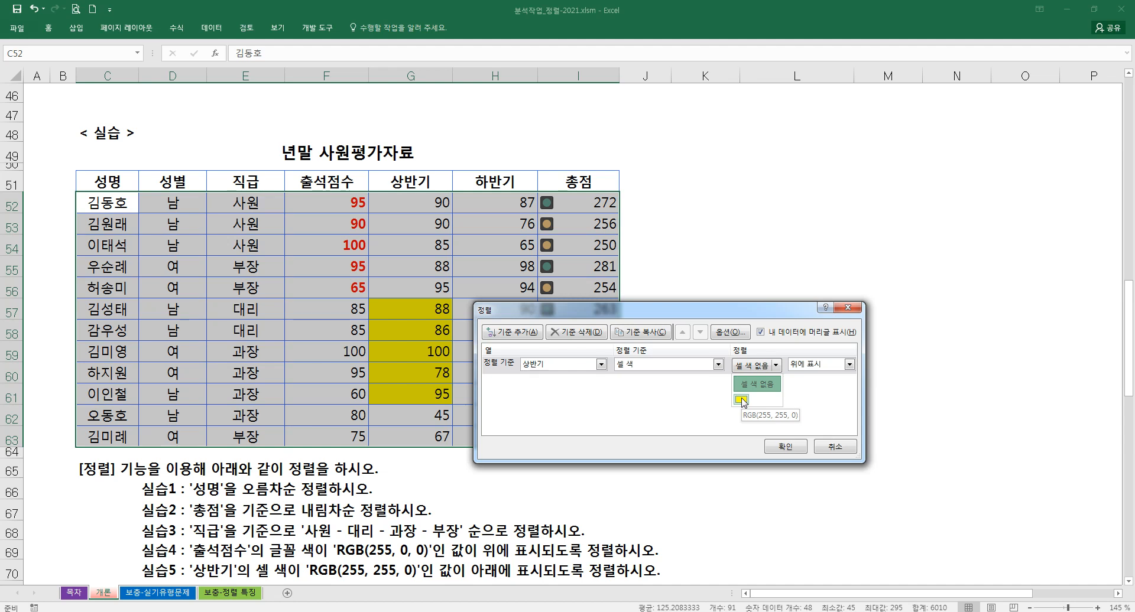
left_click(742, 401)
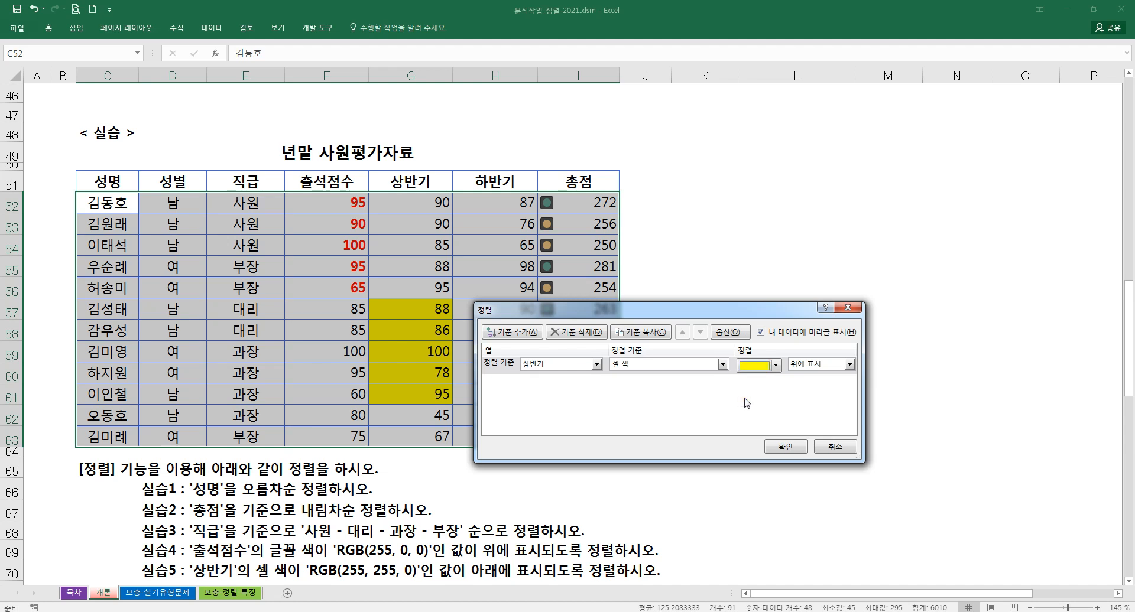
left_click(810, 368)
left_click(810, 389)
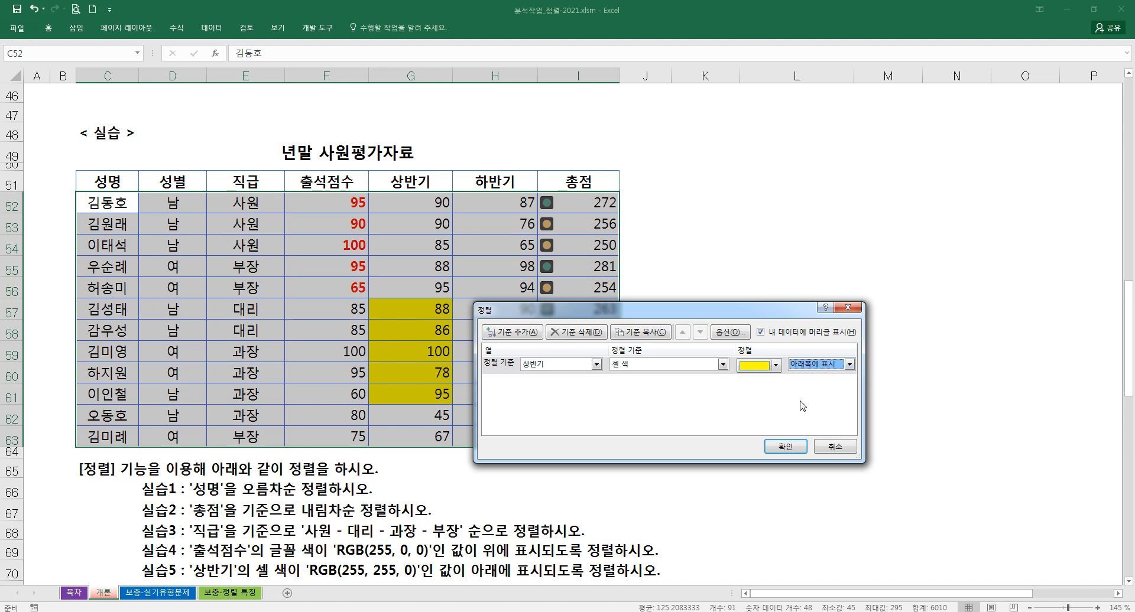
left_click(784, 448)
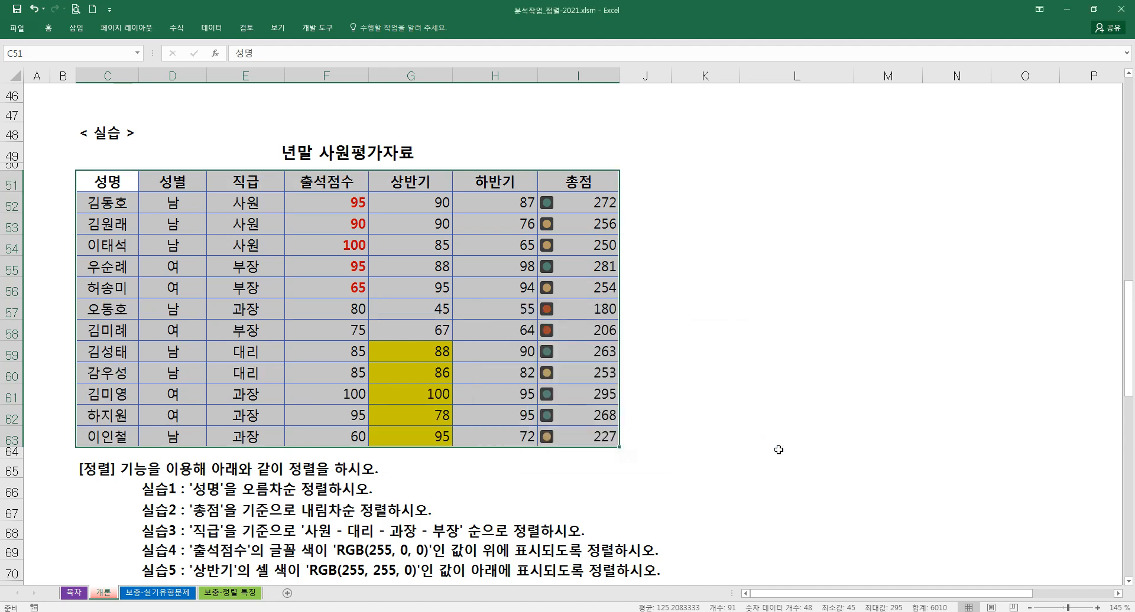
left_click(430, 351)
left_click_drag(431, 351, 420, 440)
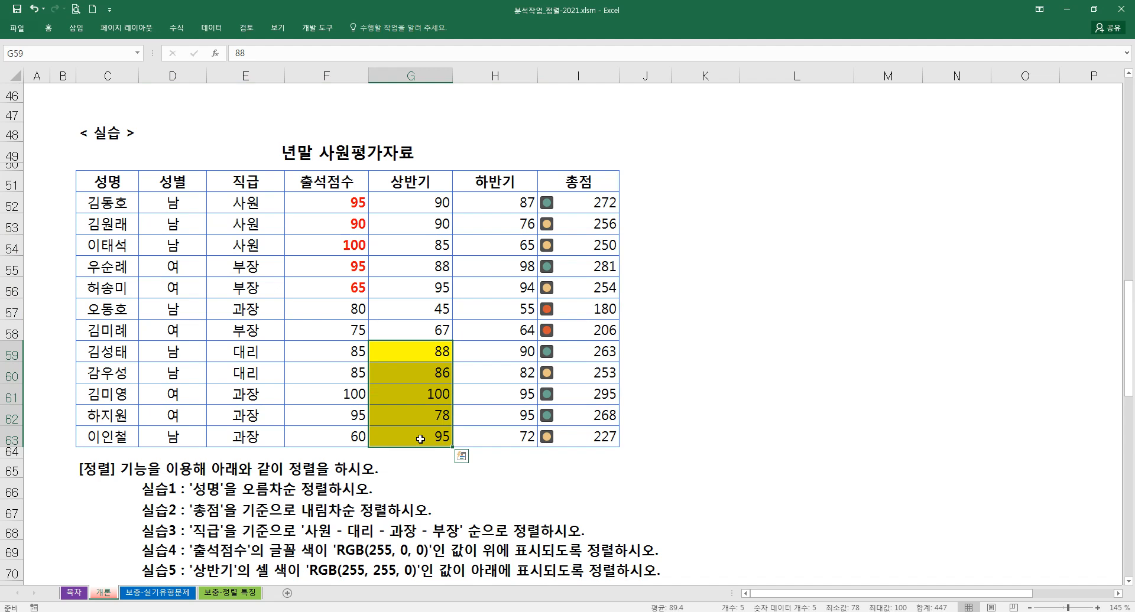
Reopen the sort settings for C51:I63 and replace the 상반기 cell colour criterion with a new blank one
left_click_drag(112, 185, 573, 432)
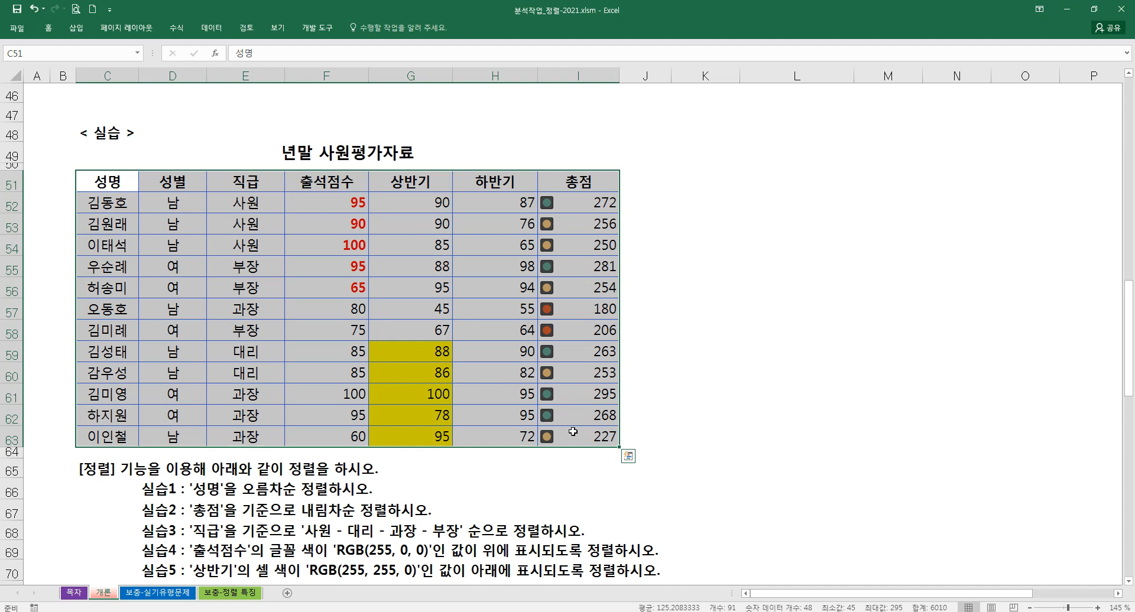
scroll(380, 406, "down", 1)
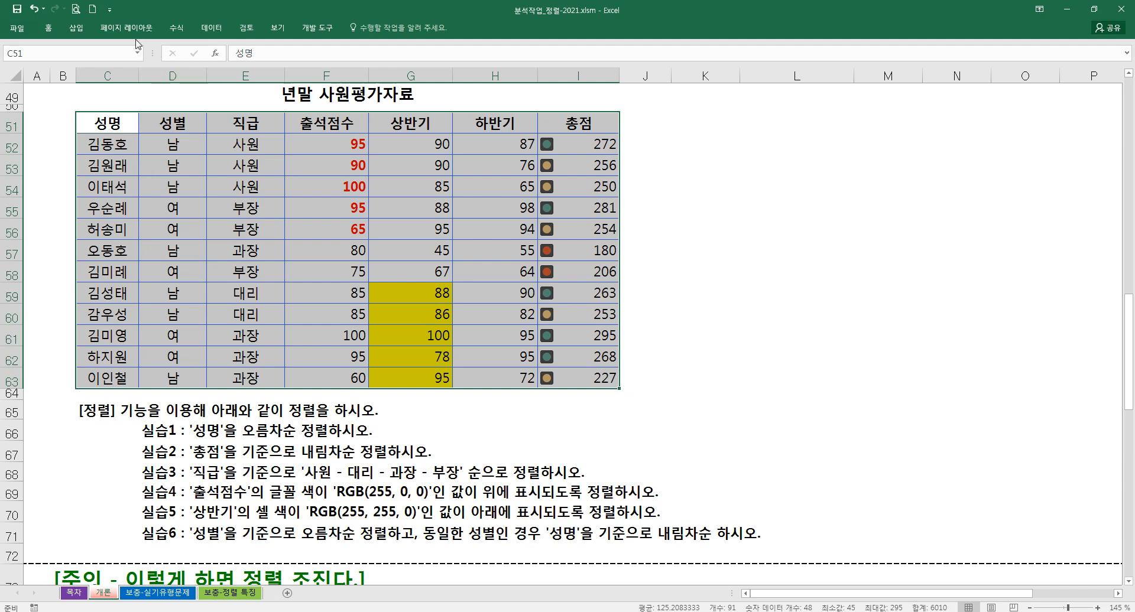
left_click(198, 30)
left_click(369, 57)
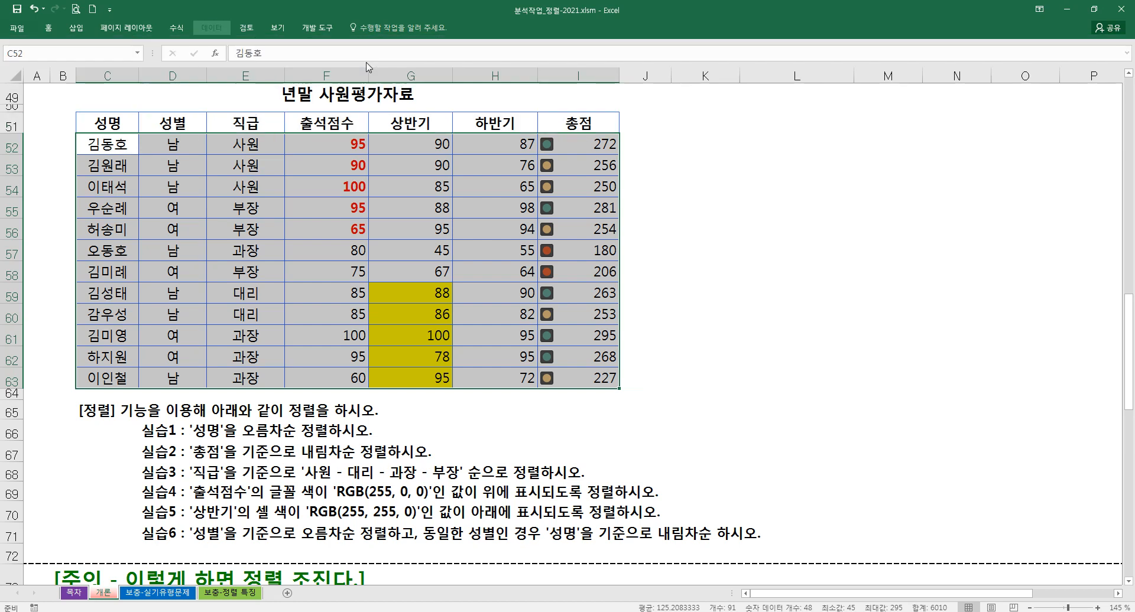
left_click_drag(516, 310, 225, 411)
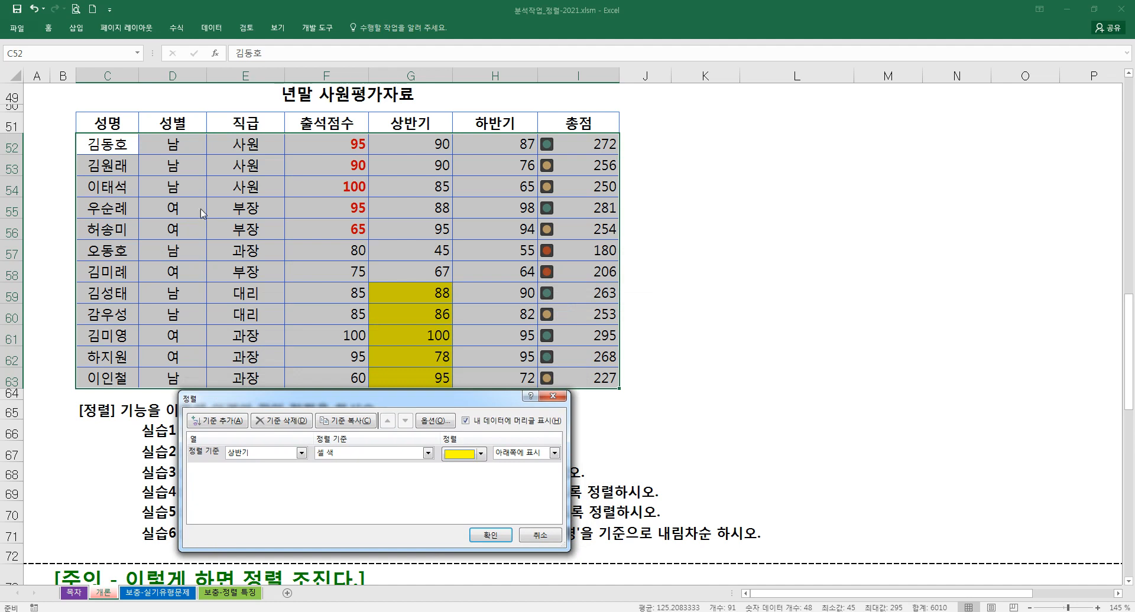
left_click(302, 422)
left_click(217, 420)
Sort the table by the values of 성별 in ascending order (오름차순)
left_click(302, 453)
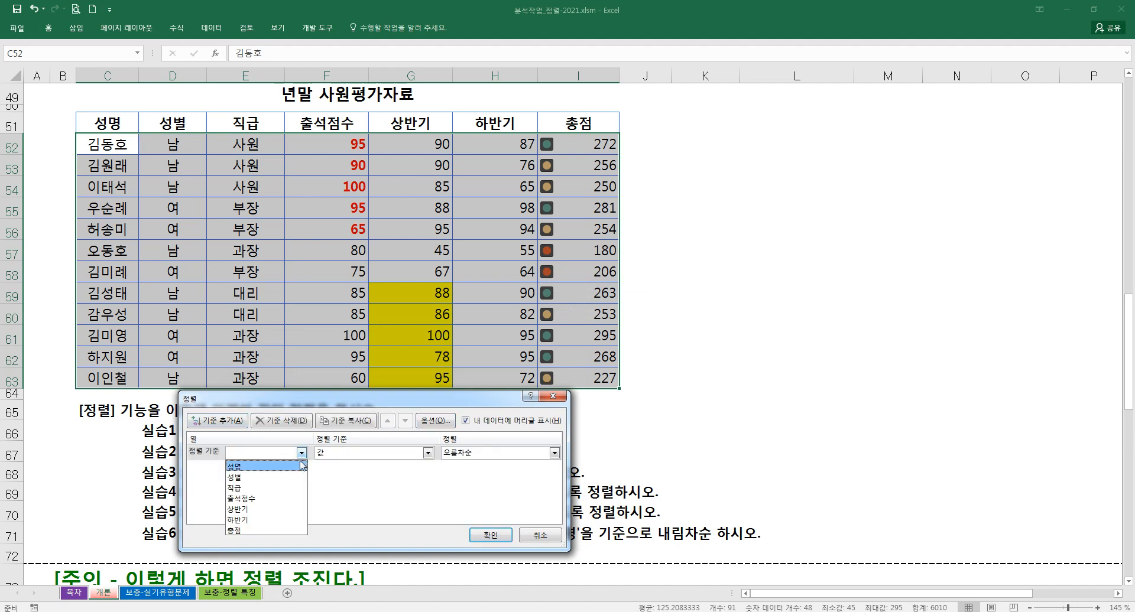
left_click(282, 478)
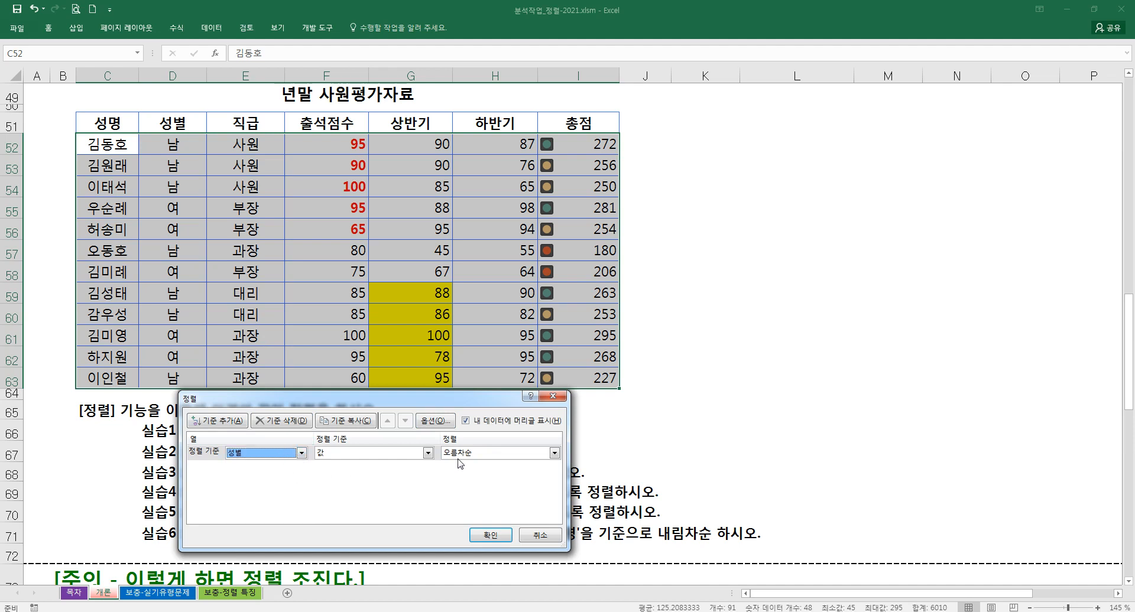
left_click_drag(405, 411, 450, 239)
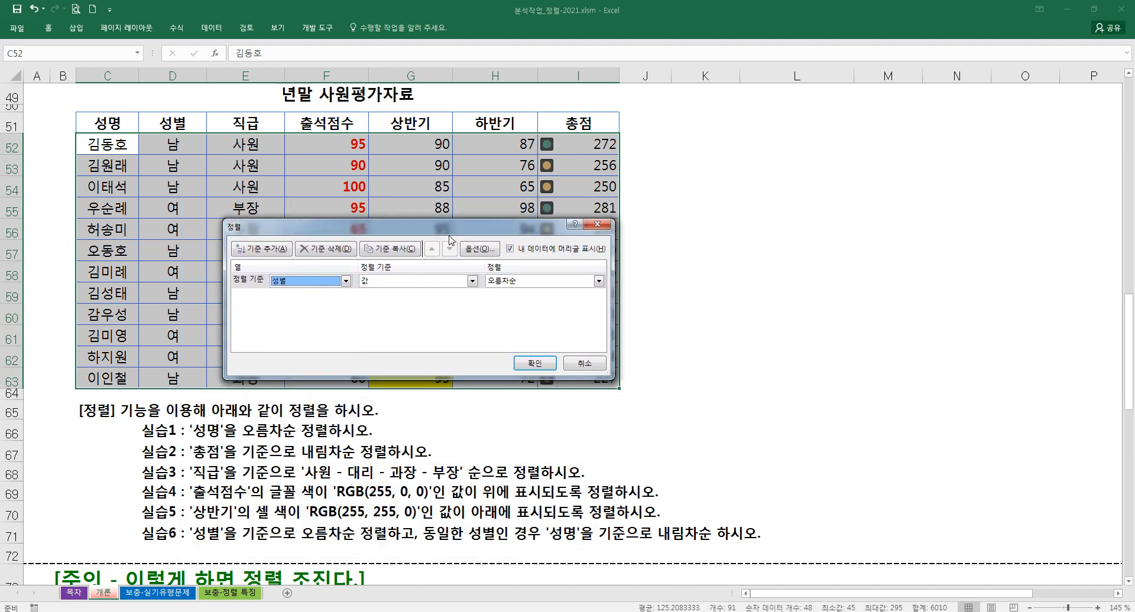
left_click(535, 363)
Examine the order of the 남 and 여 entries in the 성별 column, D52:D63
left_click_drag(165, 148, 172, 380)
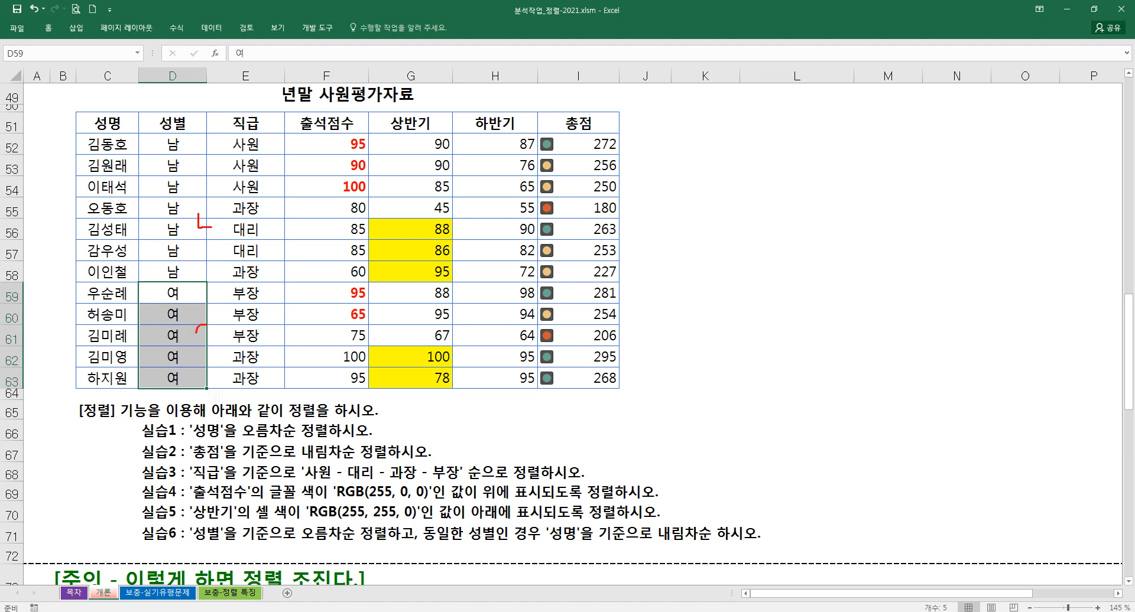
mouse_move(165, 140)
left_mouse_down()
mouse_move(140, 195)
mouse_move(165, 286)
mouse_move(155, 368)
left_mouse_up()
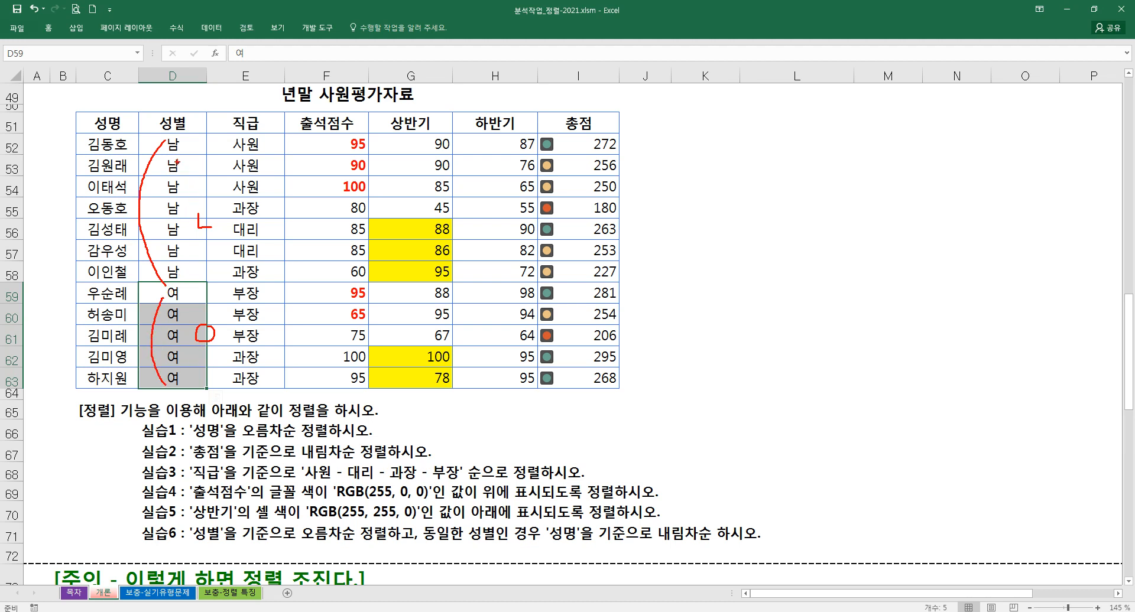
left_click_drag(164, 131, 185, 279)
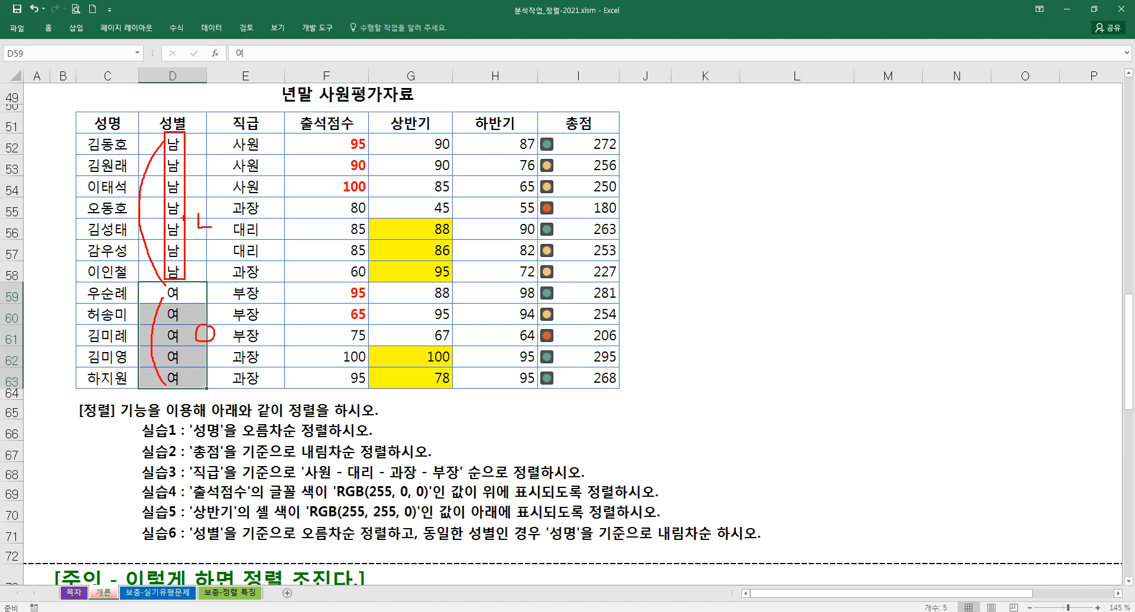
key("Escape")
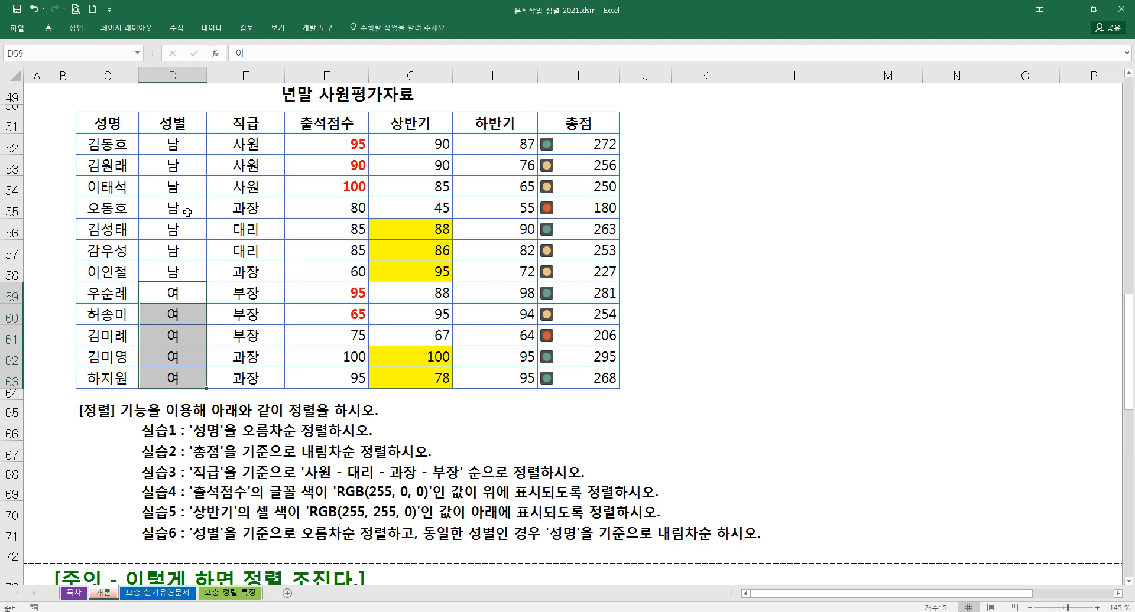
left_click_drag(162, 133, 185, 280)
left_click_drag(193, 139, 188, 255)
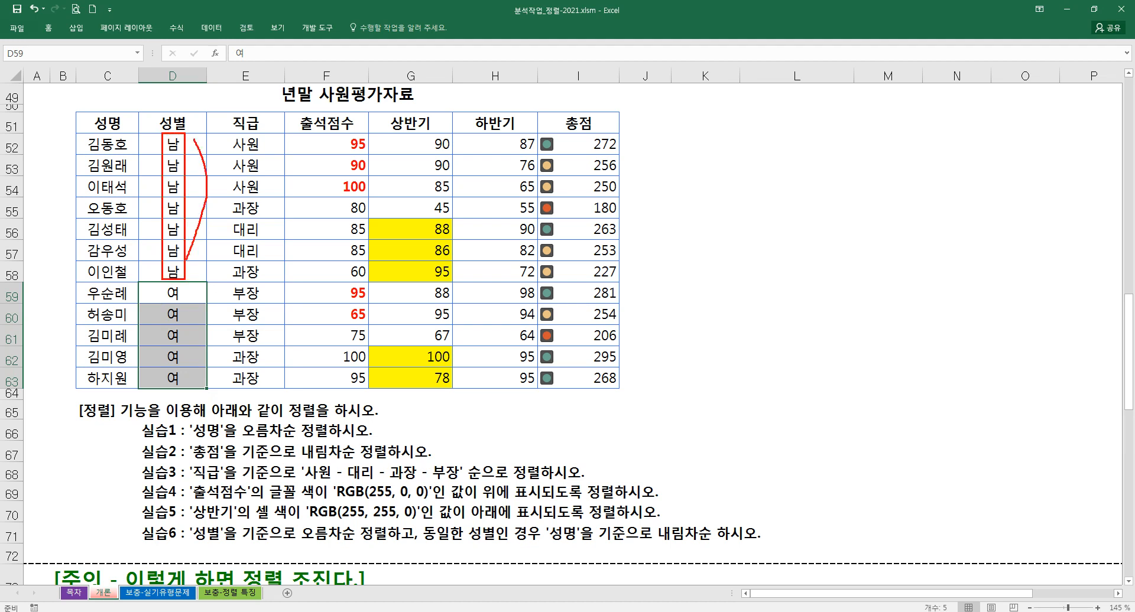
key("Escape")
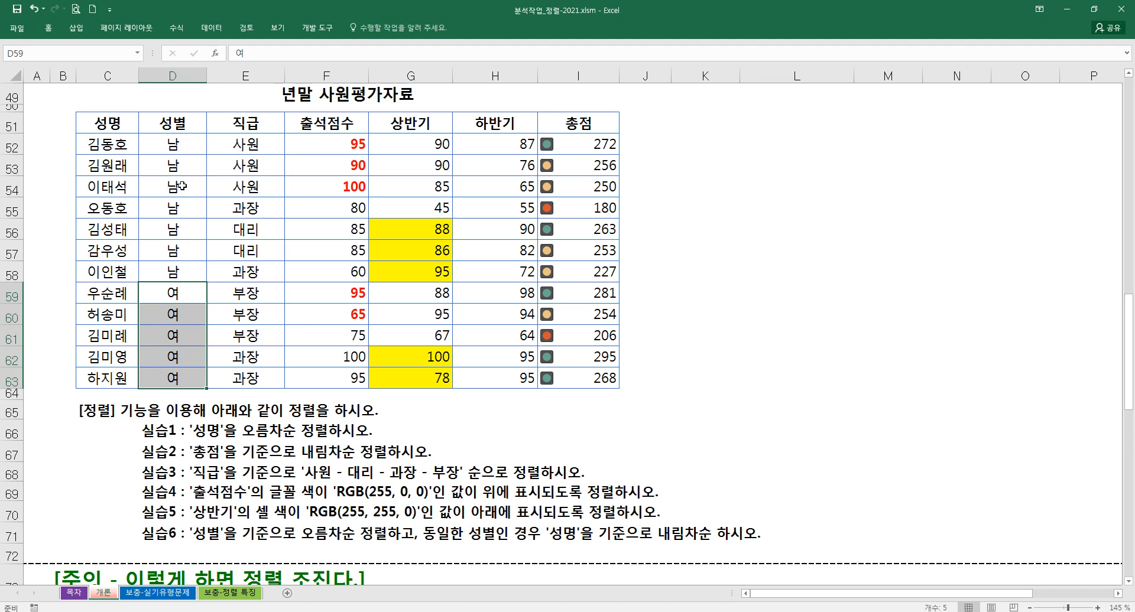
Reopen the sort settings for C51:I63 and add 성명 as a second sort level under 성별
left_click_drag(115, 123, 591, 378)
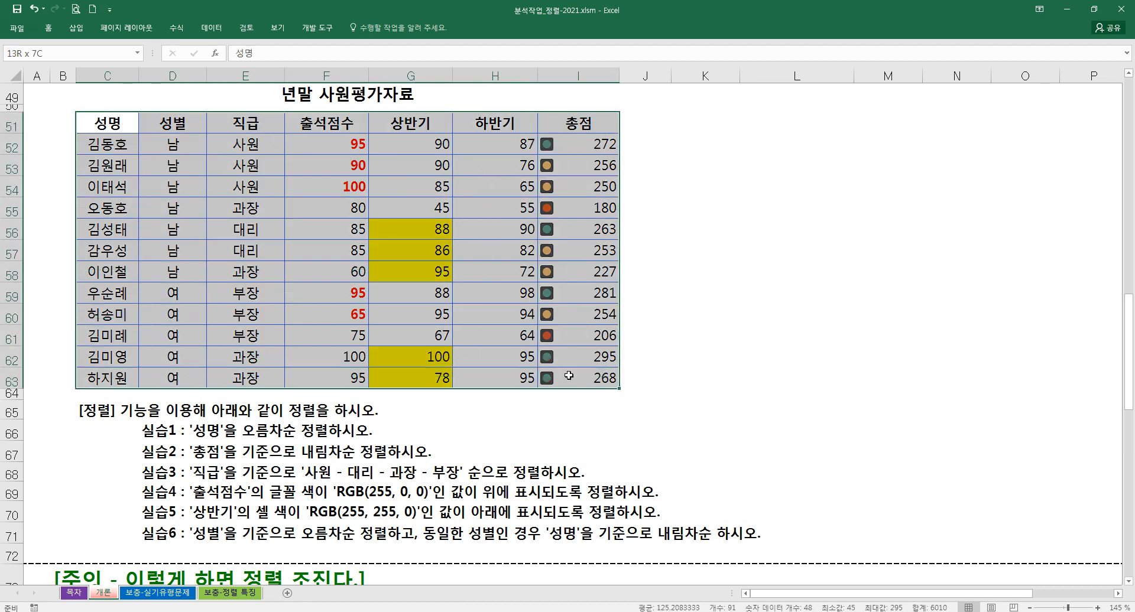
left_click(228, 34)
left_click(355, 78)
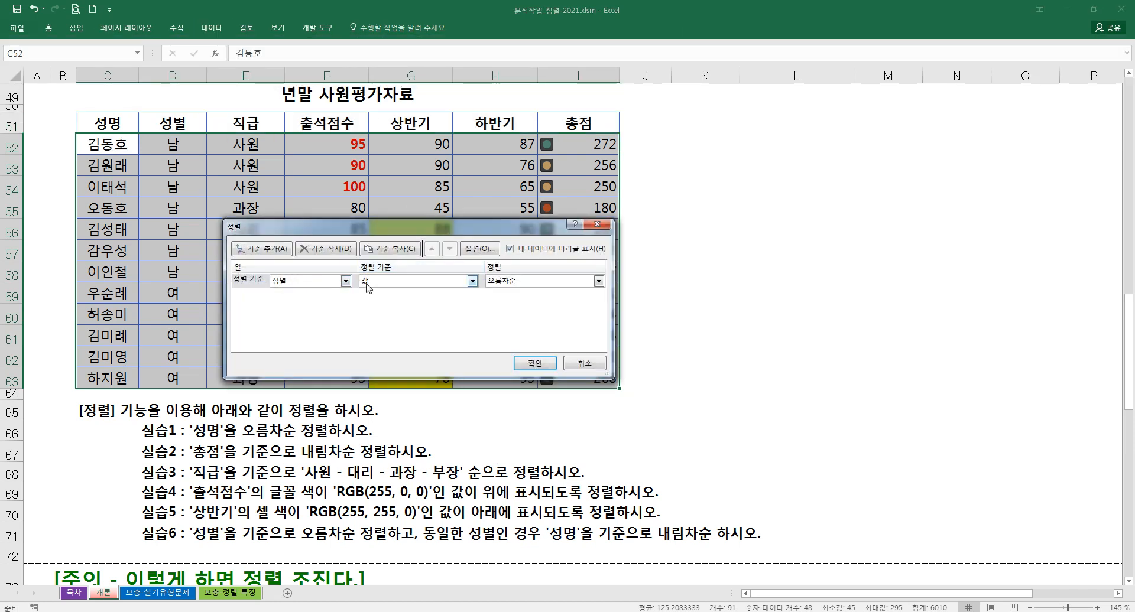
left_click(281, 258)
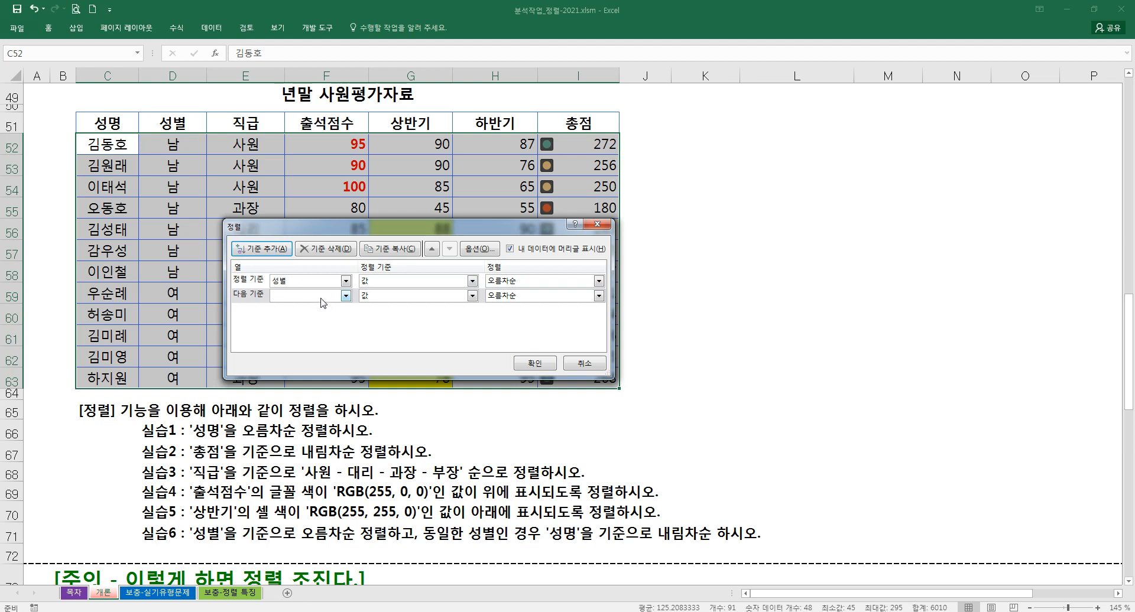
left_click(321, 298)
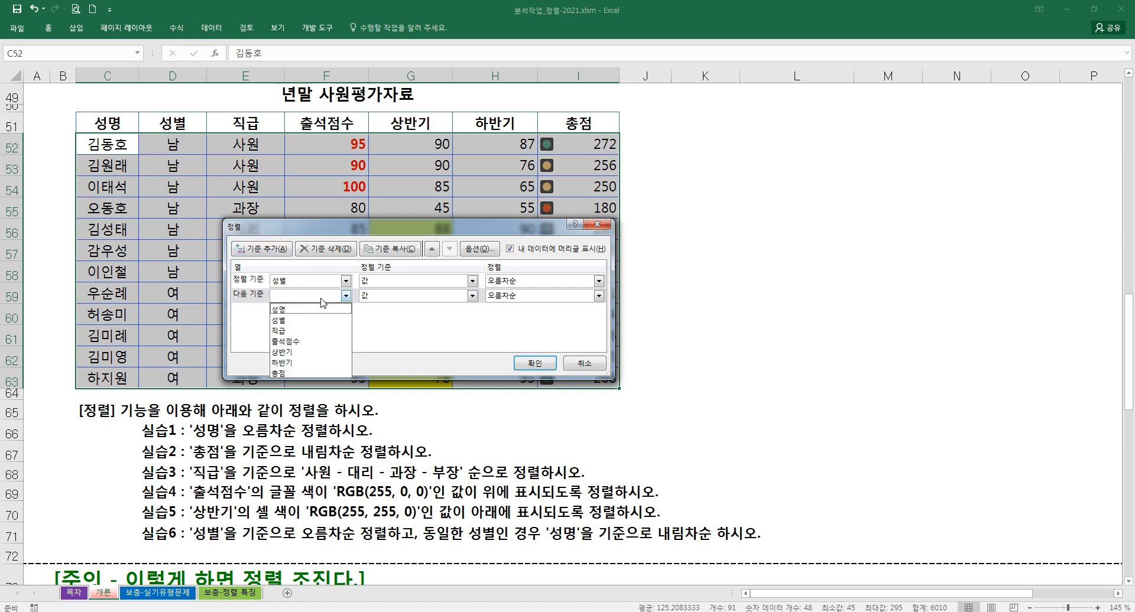
left_click(292, 309)
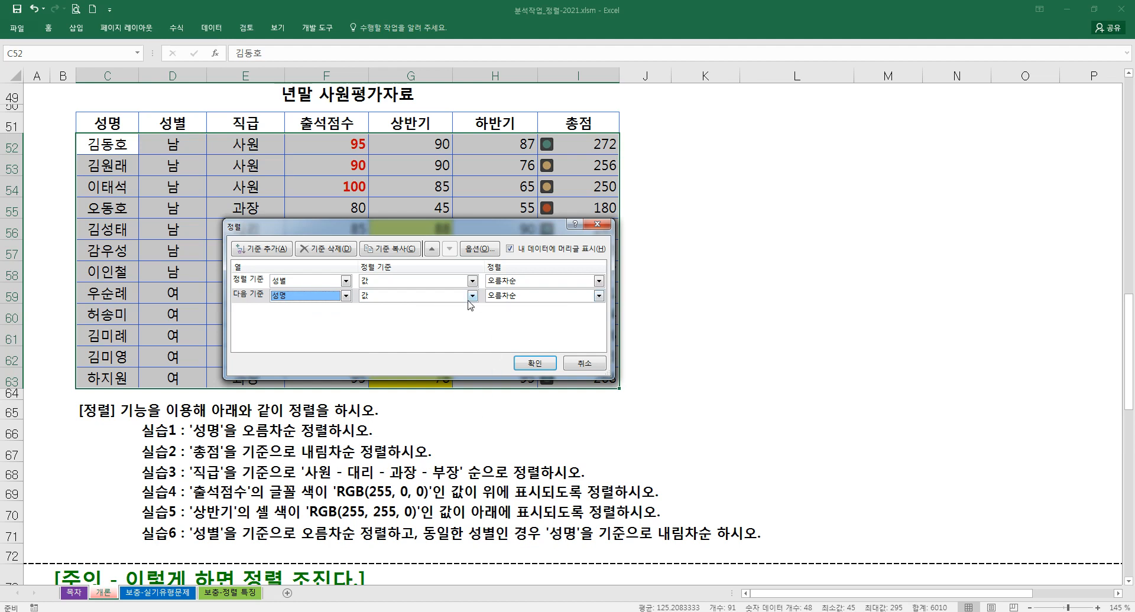
left_click(401, 296)
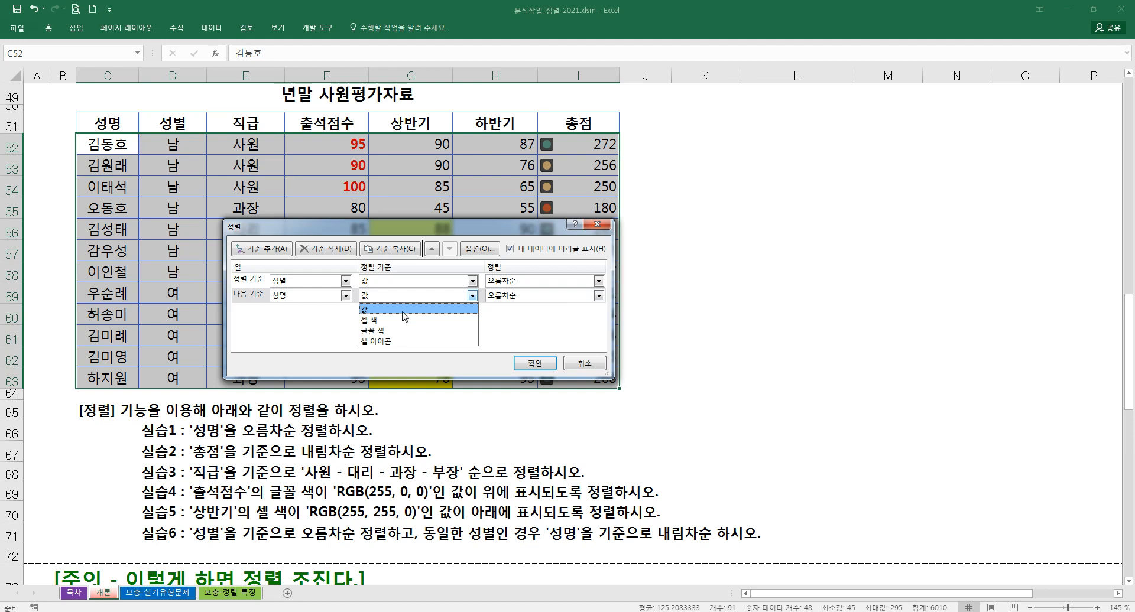
left_click(399, 334)
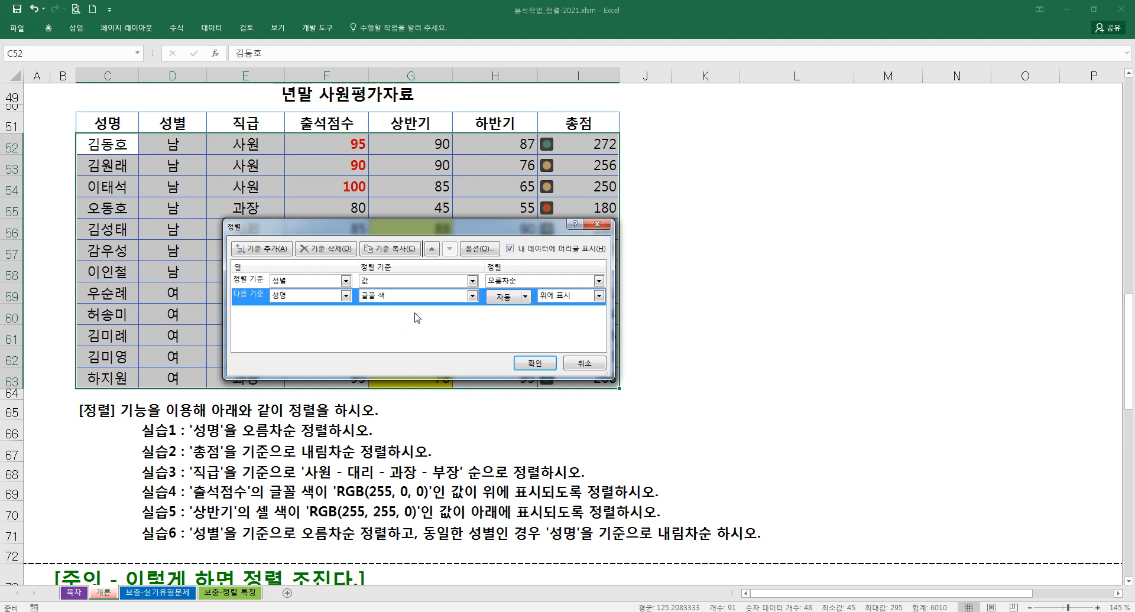
left_click(435, 296)
left_click(409, 320)
left_click(339, 297)
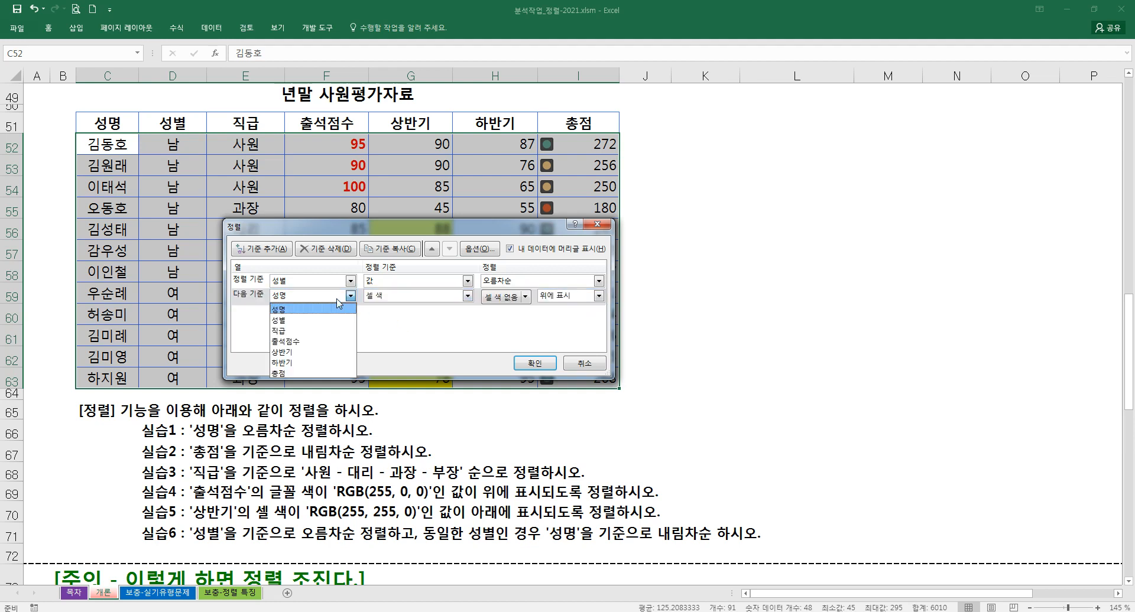
left_click(338, 307)
left_click(467, 295)
left_click(397, 309)
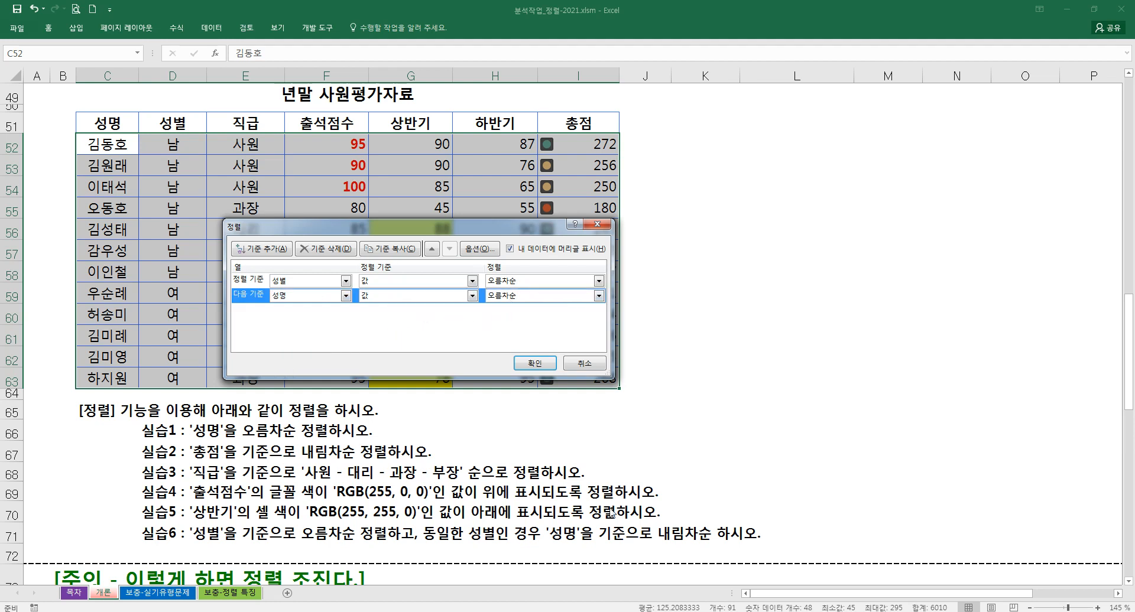
Set the 성명 sort level to descending (내림차순), apply the sort and check the 남 rows
left_click(515, 297)
left_click(510, 319)
left_click(527, 362)
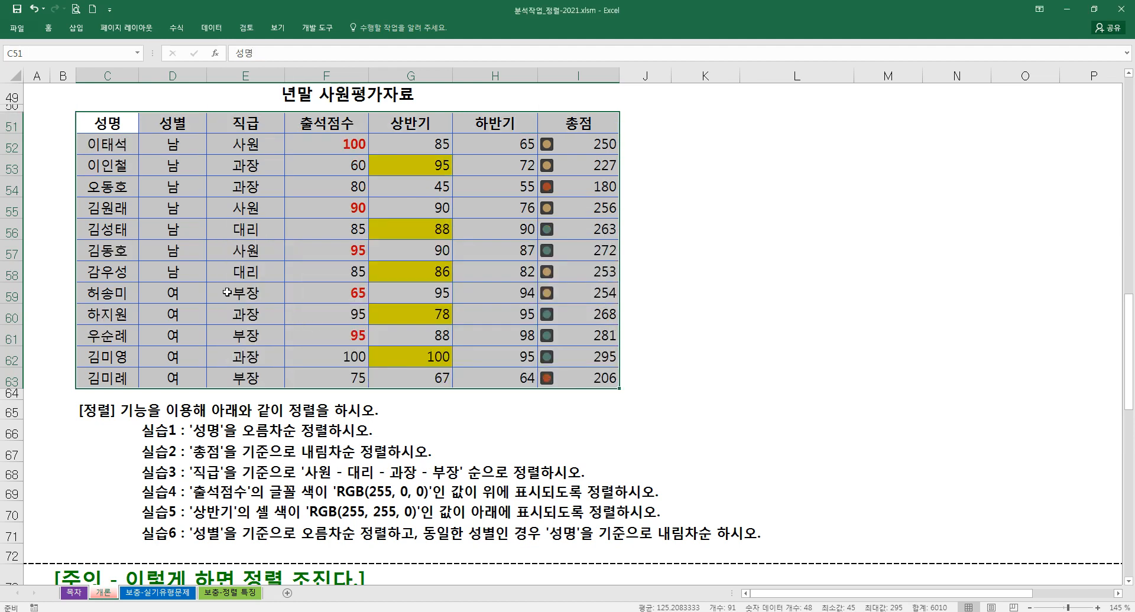
left_click_drag(146, 140, 193, 279)
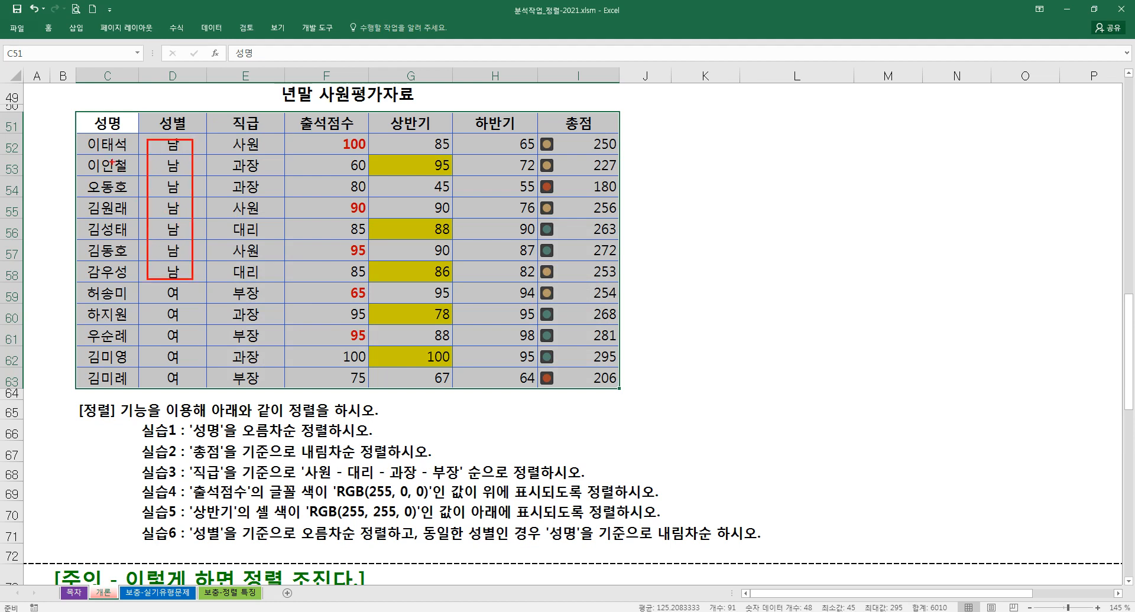
Examine the order of the 성명 entries within the 남 rows, C52:C58, and the 여 rows, C59:C63
mouse_move(77, 143)
left_mouse_down()
mouse_move(54, 211)
mouse_move(76, 262)
left_mouse_up()
mouse_move(90, 283)
left_mouse_down()
mouse_move(139, 284)
mouse_move(64, 319)
mouse_move(82, 375)
left_mouse_up()
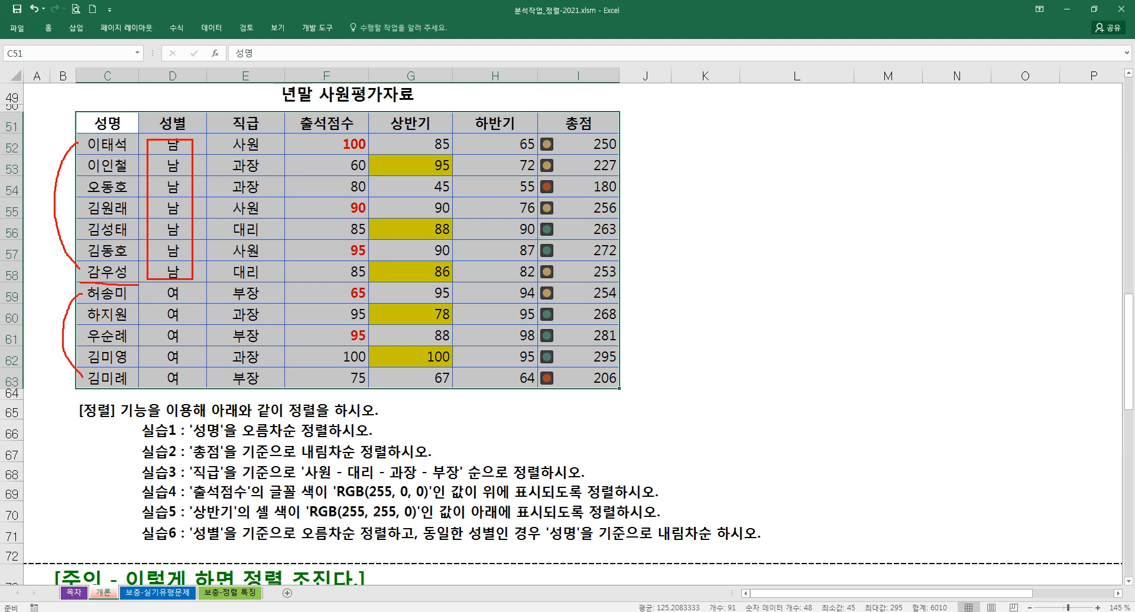
left_click_drag(153, 288, 190, 384)
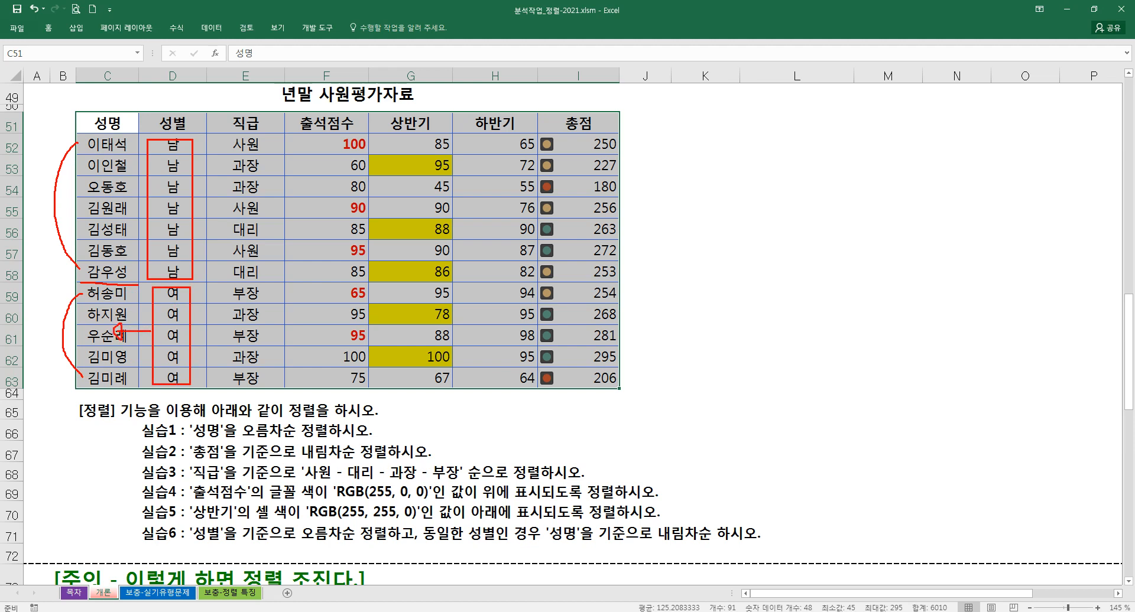
left_click_drag(98, 298, 100, 365)
left_click_drag(90, 173, 114, 245)
left_click_drag(131, 143, 93, 220)
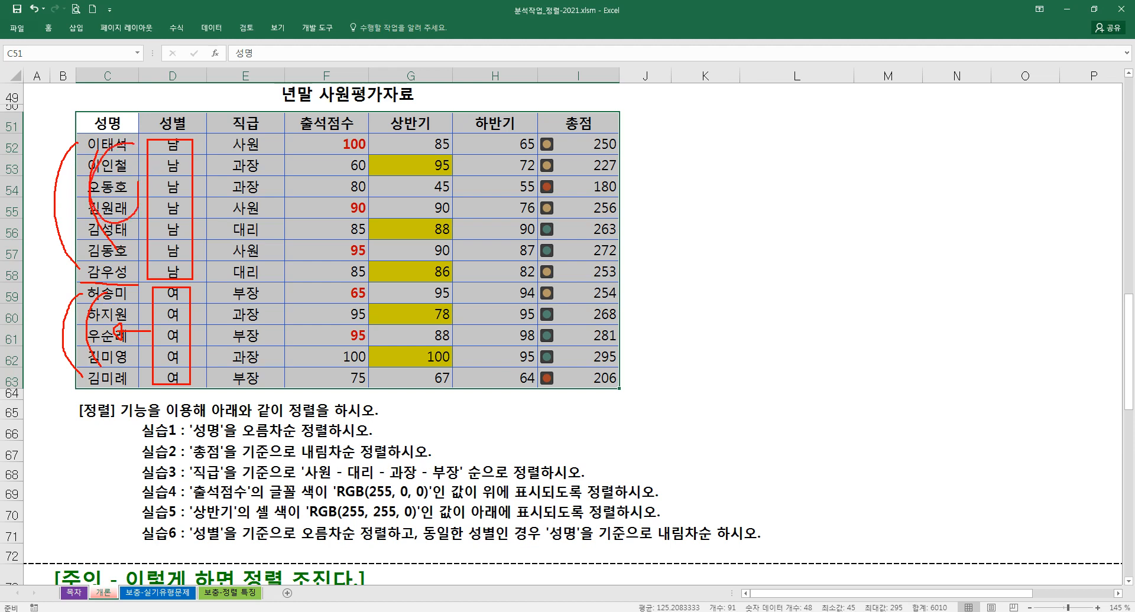
left_click_drag(300, 161, 341, 208)
key("e")
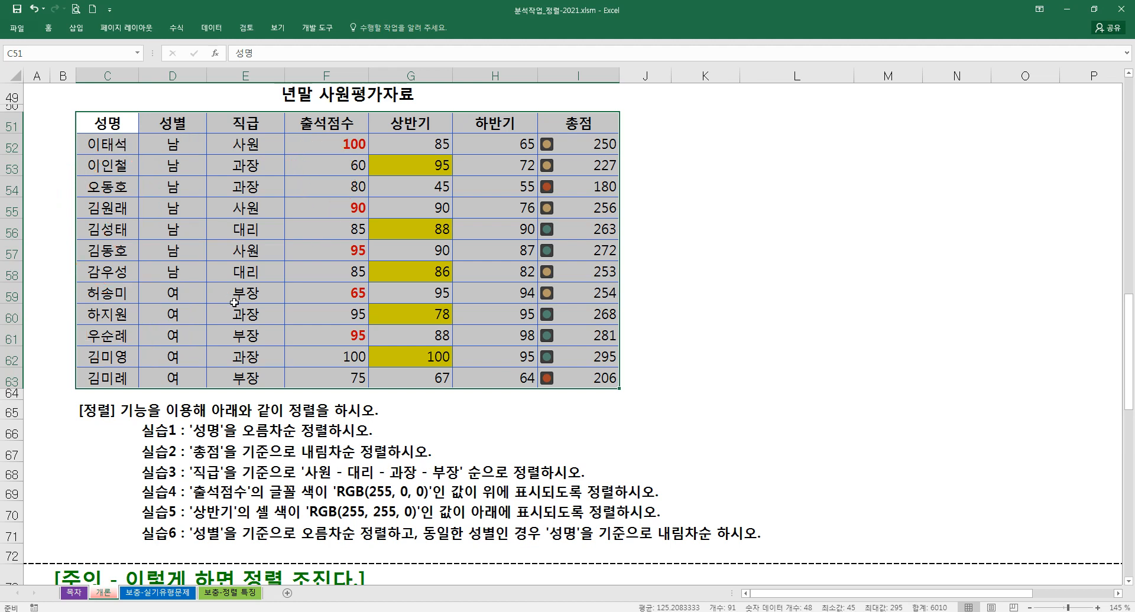
left_click(382, 431)
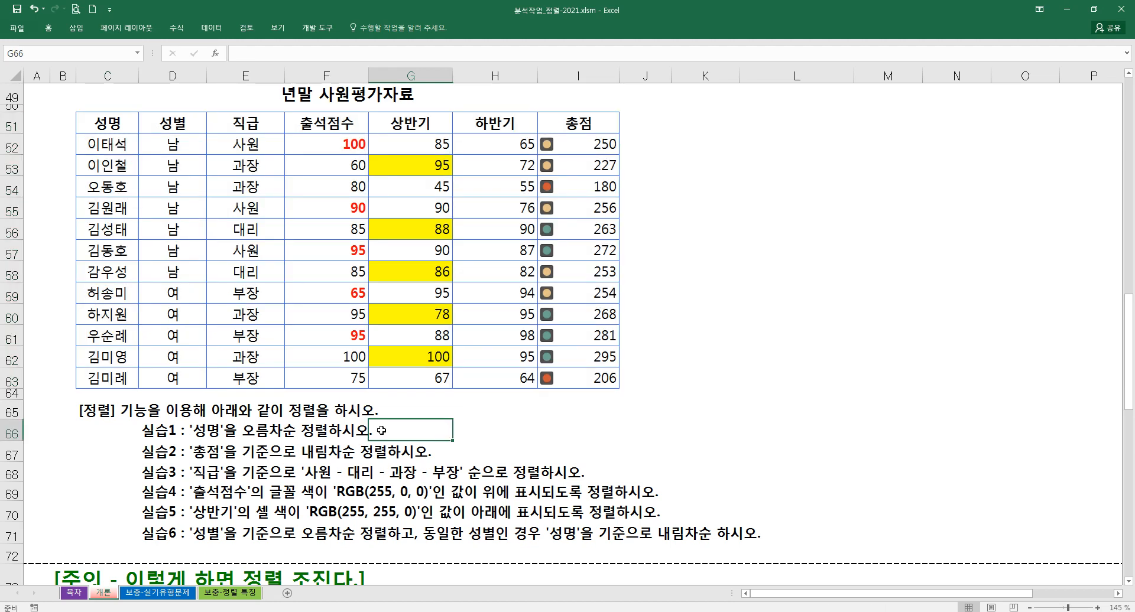
Review the 실습1 to 실습6 list and the caution section on merged cells (셀 병합이 되어있는 상태) below it
scroll(381, 431, "down", 1)
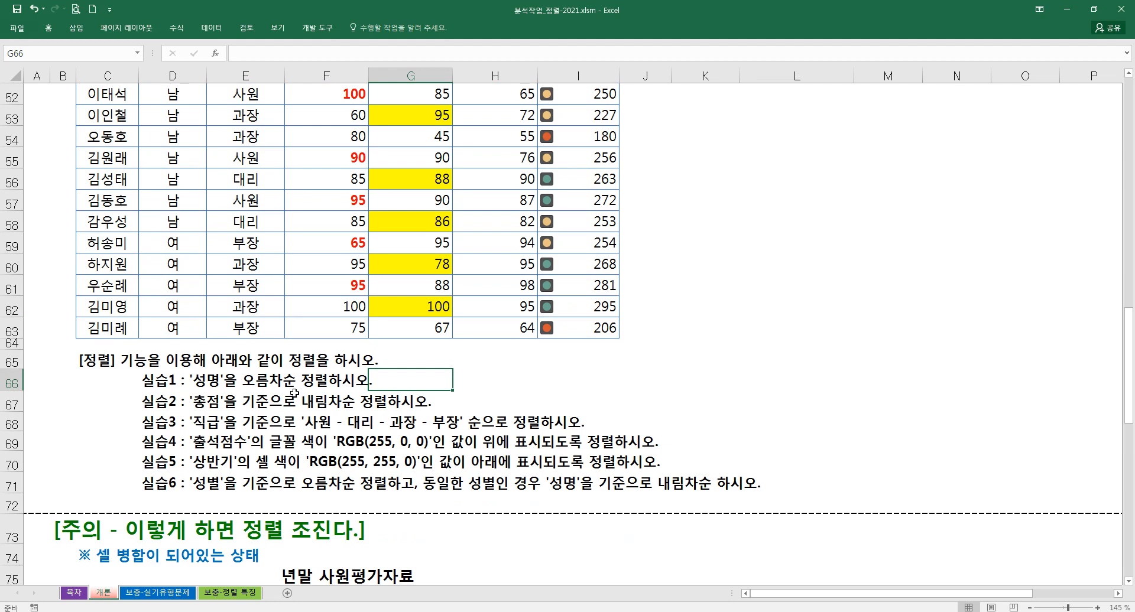
left_click(157, 378)
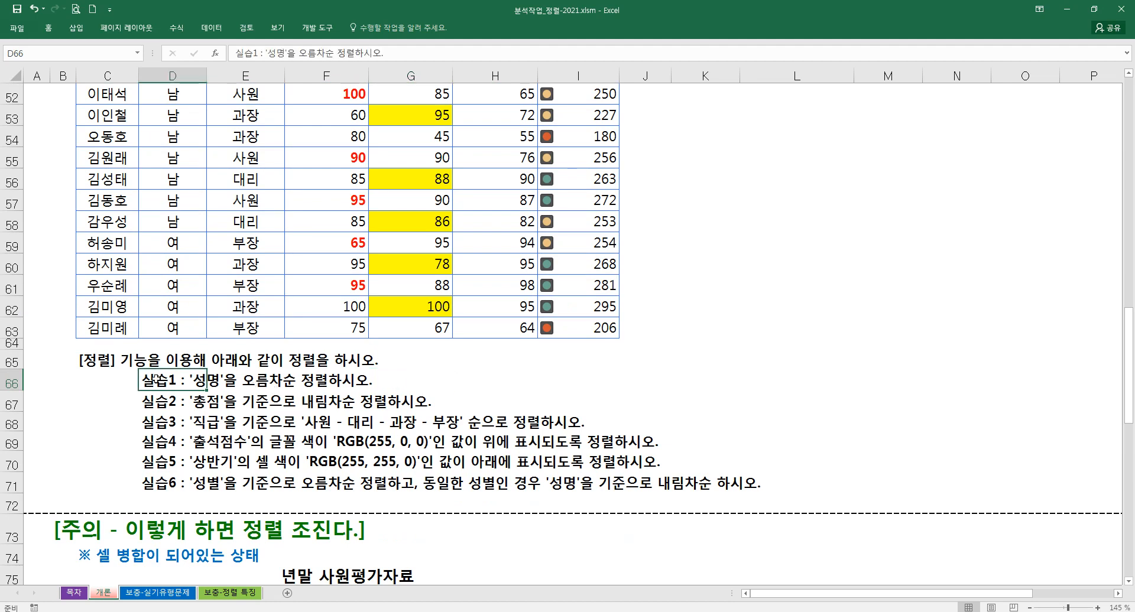
scroll(157, 378, "down", 1)
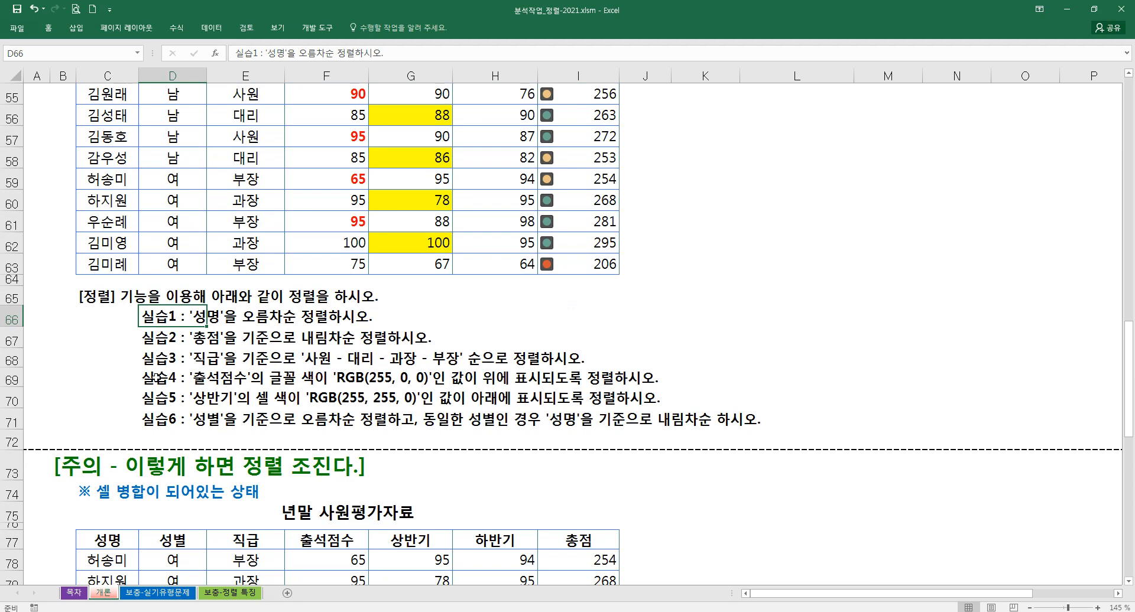
left_click(195, 358)
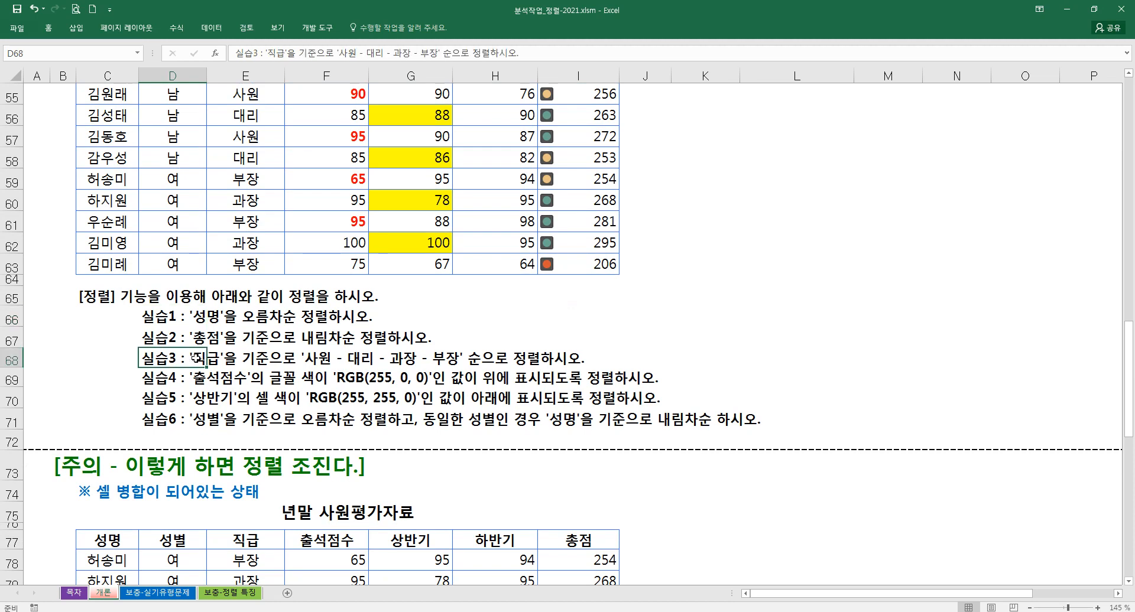
left_click(172, 420)
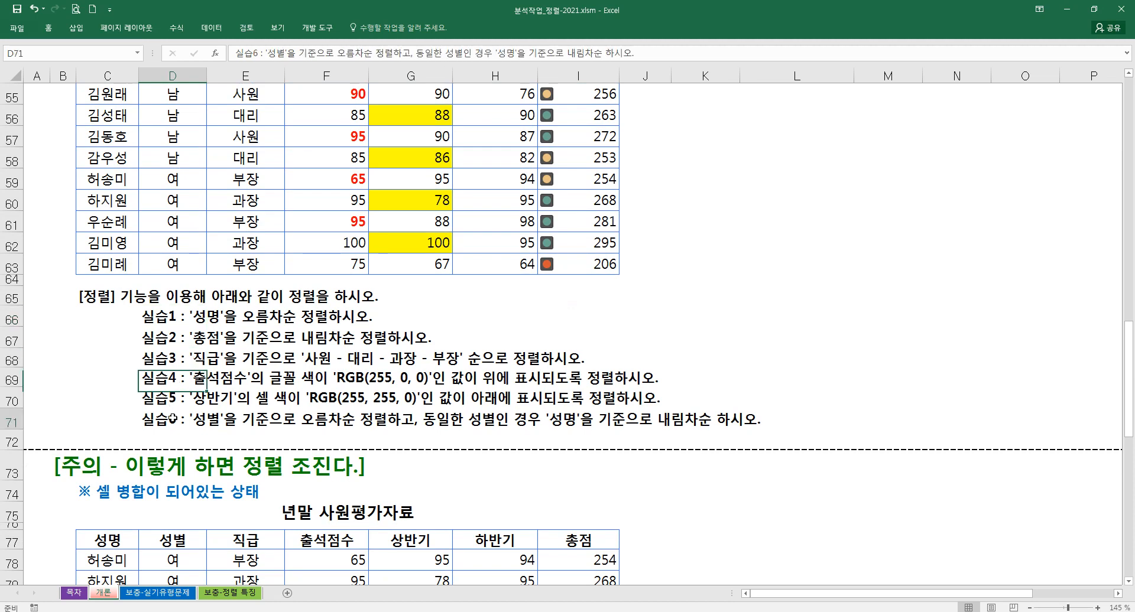
scroll(170, 354, "down", 2)
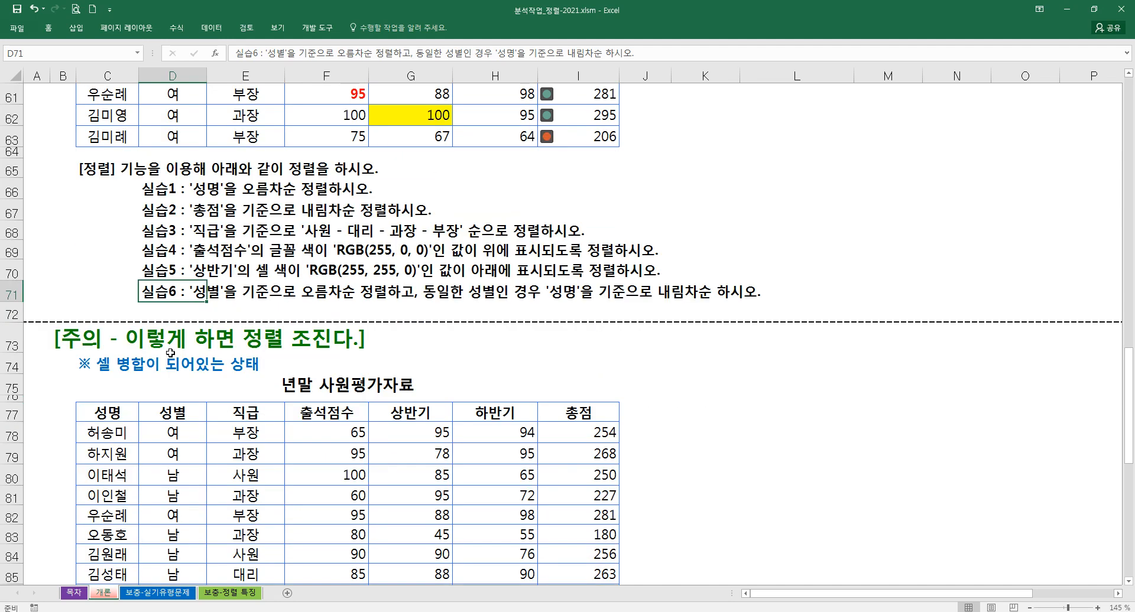
scroll(170, 353, "down", 1)
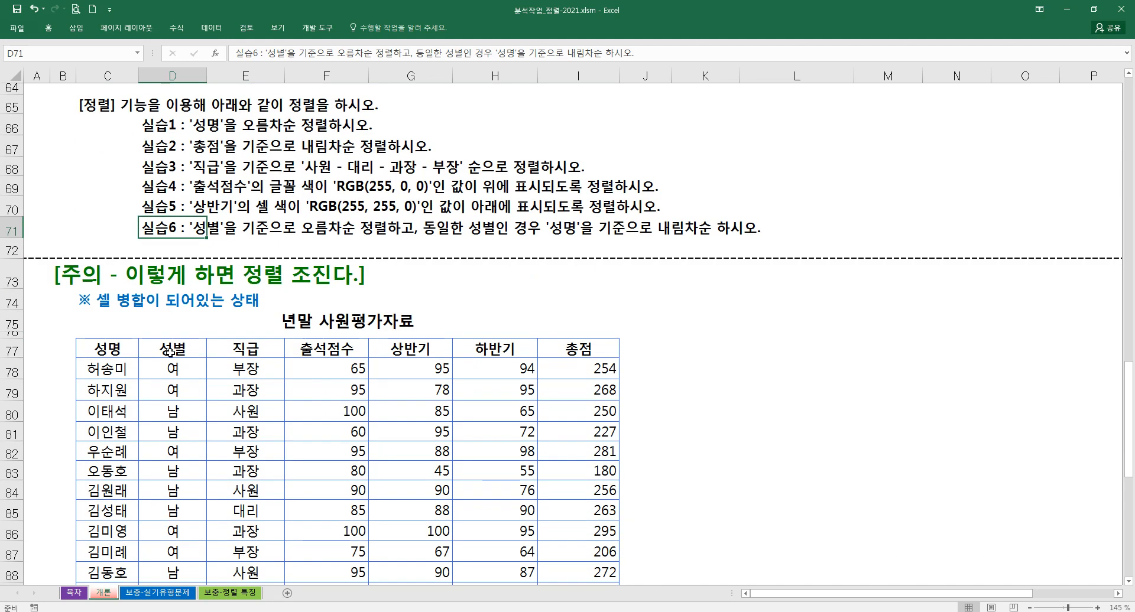
scroll(171, 353, "down", 1)
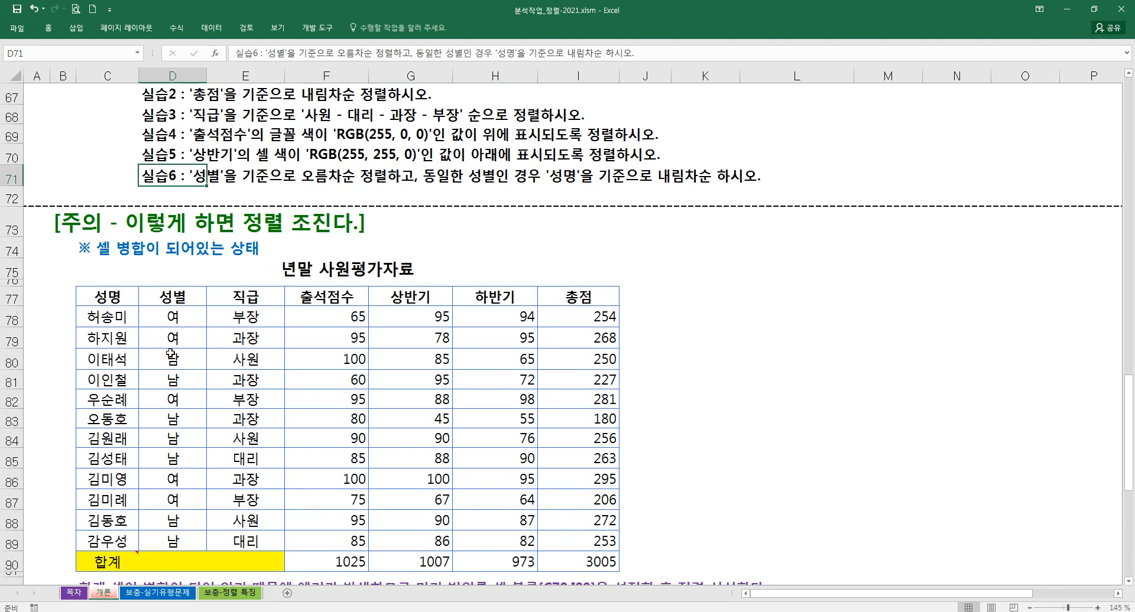
scroll(170, 354, "down", 1)
scroll(170, 354, "down", 1)
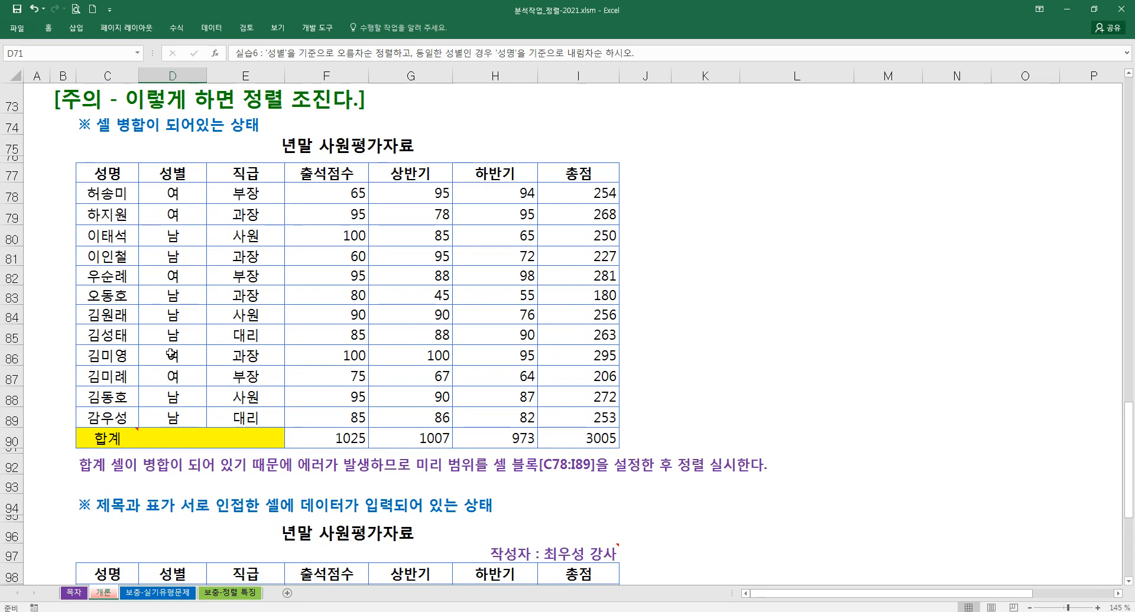
scroll(170, 353, "up", 1)
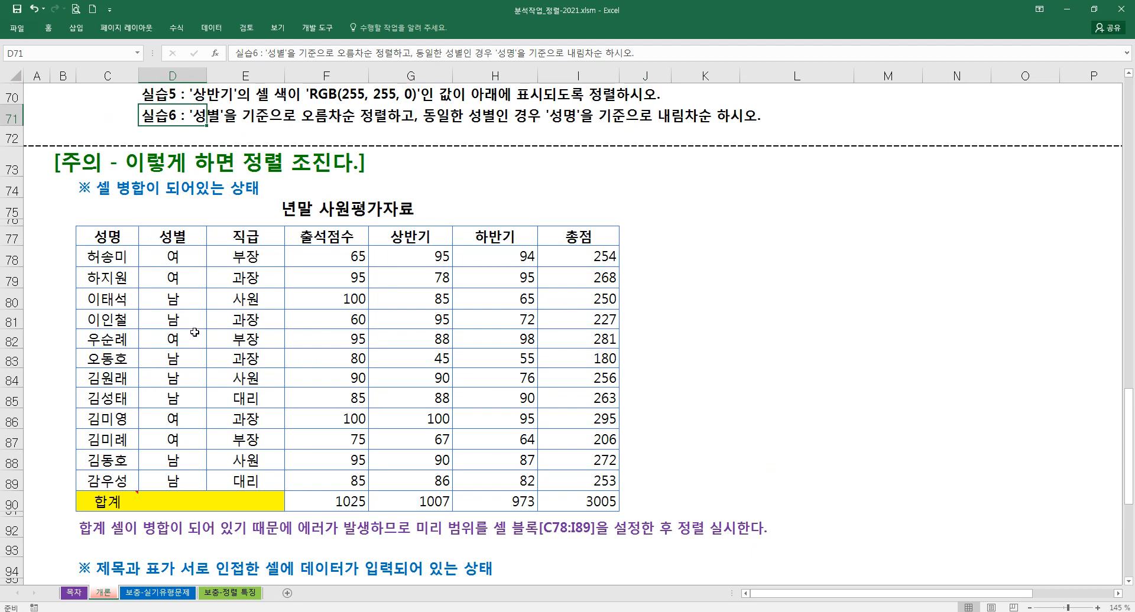
Merge and center the 합계 label across C90:E90 in the merged-cell example table
left_click_drag(176, 500, 254, 506)
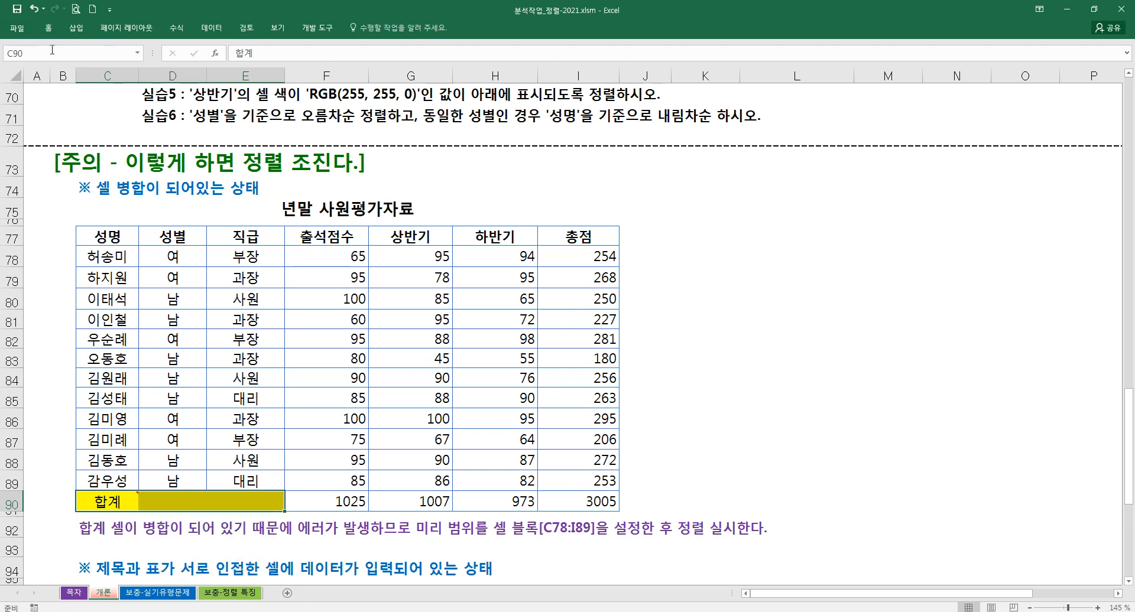
left_click(124, 498)
left_click_drag(131, 500, 258, 502)
left_click(51, 33)
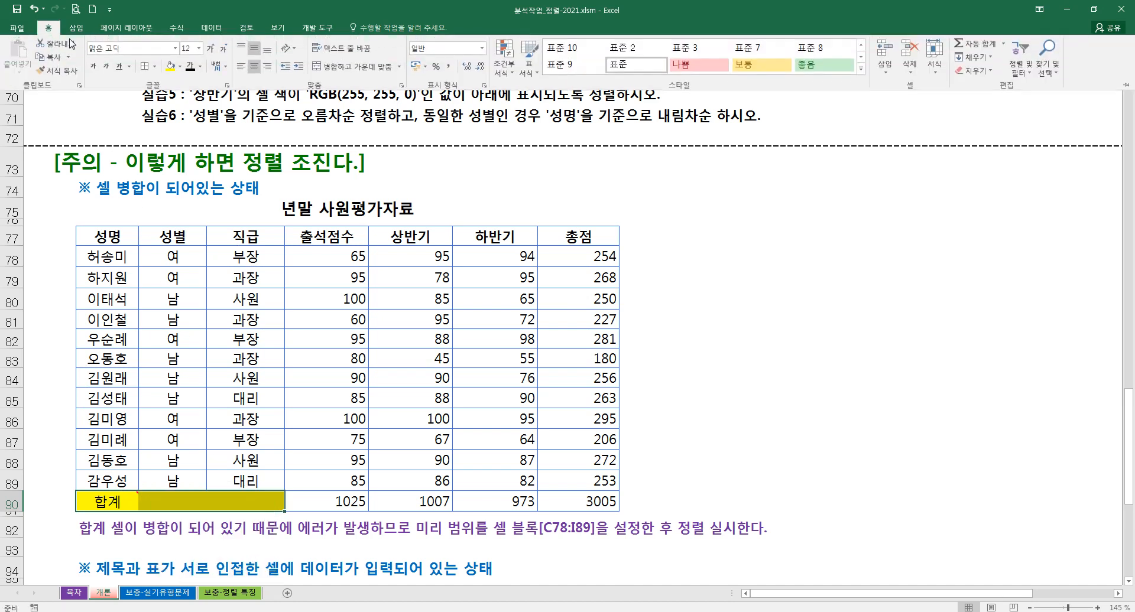
left_click(314, 66)
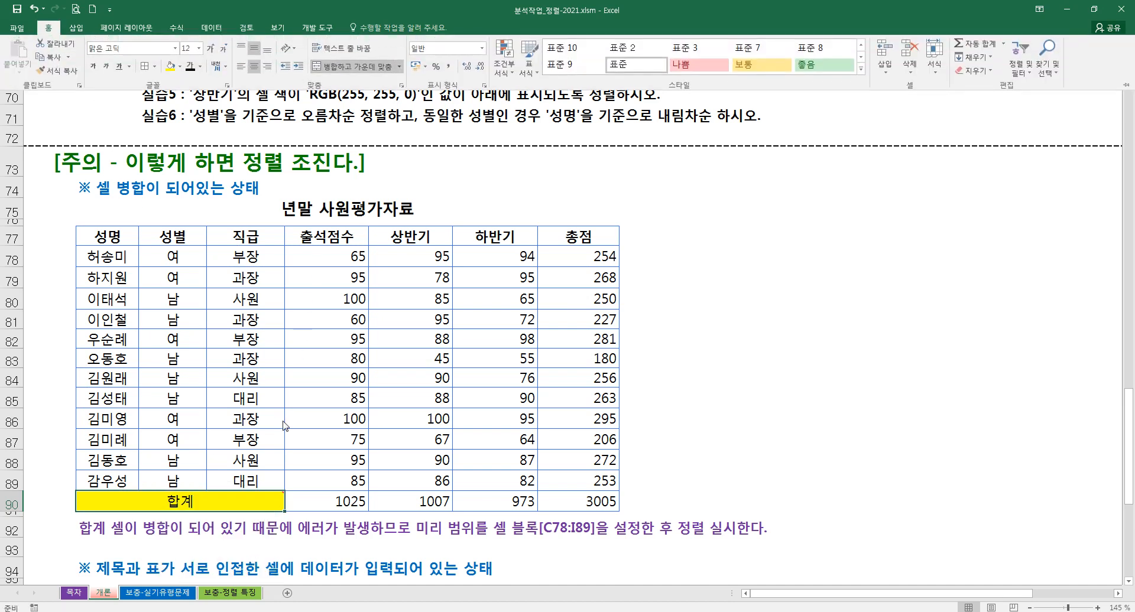
Open the sort settings for C77:I90, including the merged 합계 row, and move the dialog clear of the table
left_click_drag(107, 238, 568, 502)
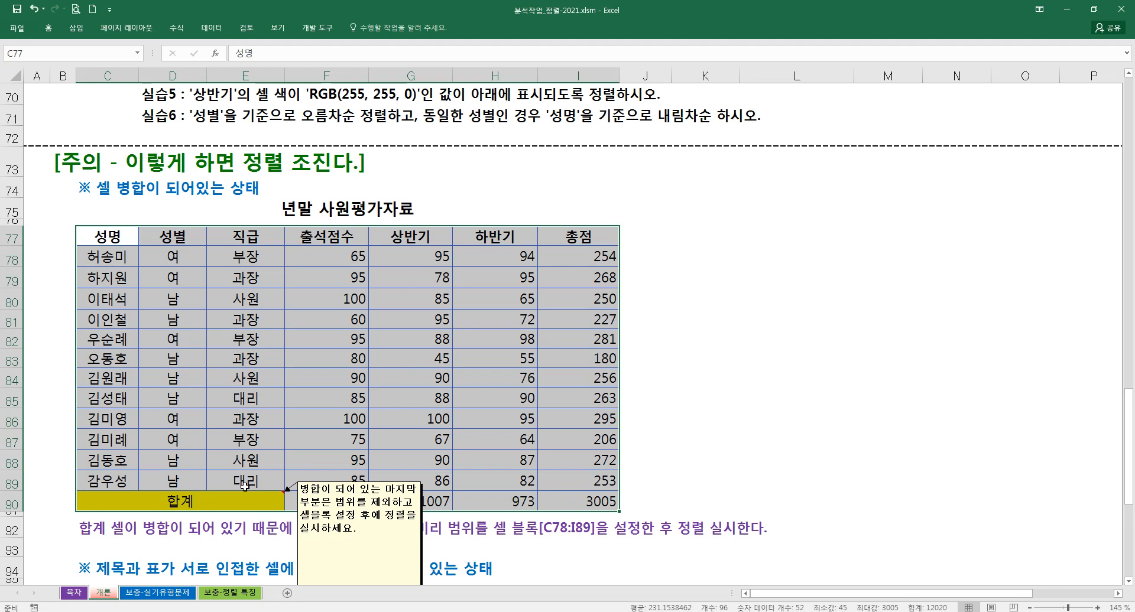
left_click(211, 28)
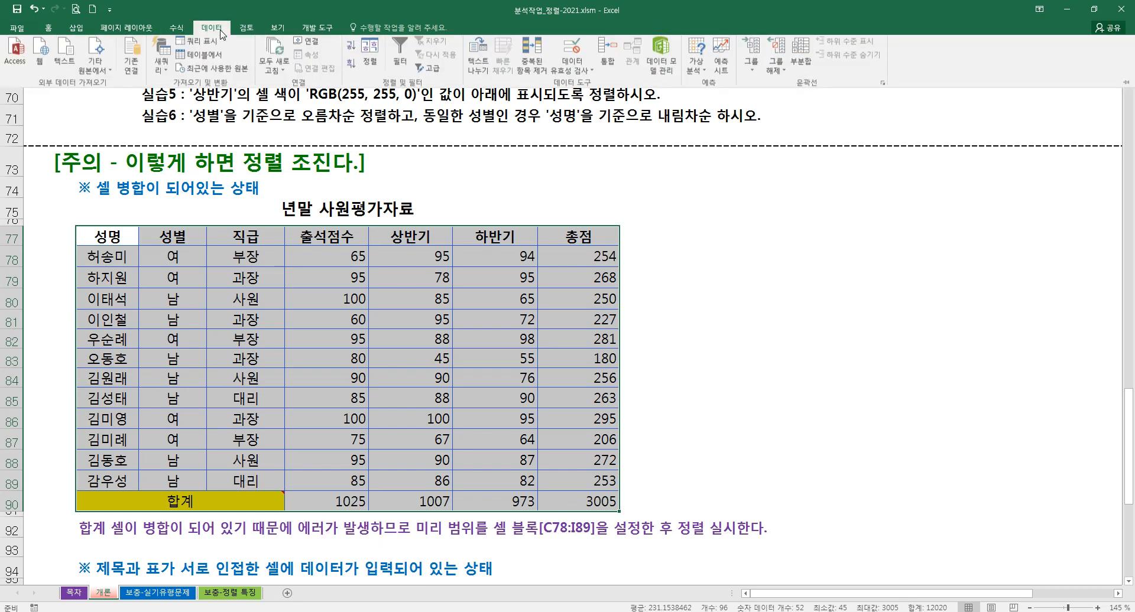
left_click(382, 60)
left_click(346, 281)
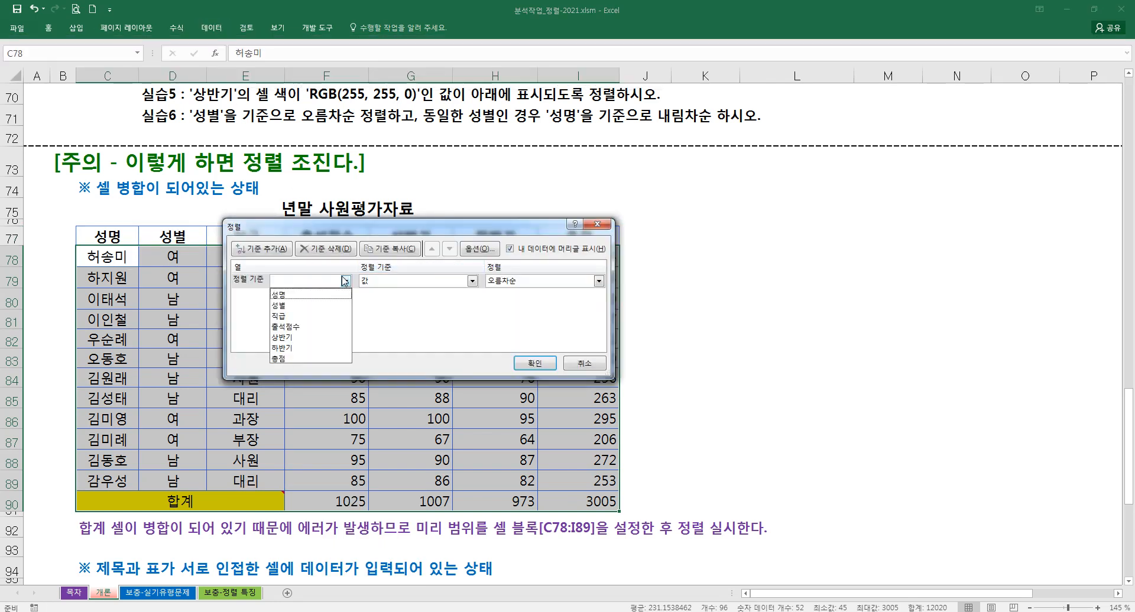
left_click(301, 230)
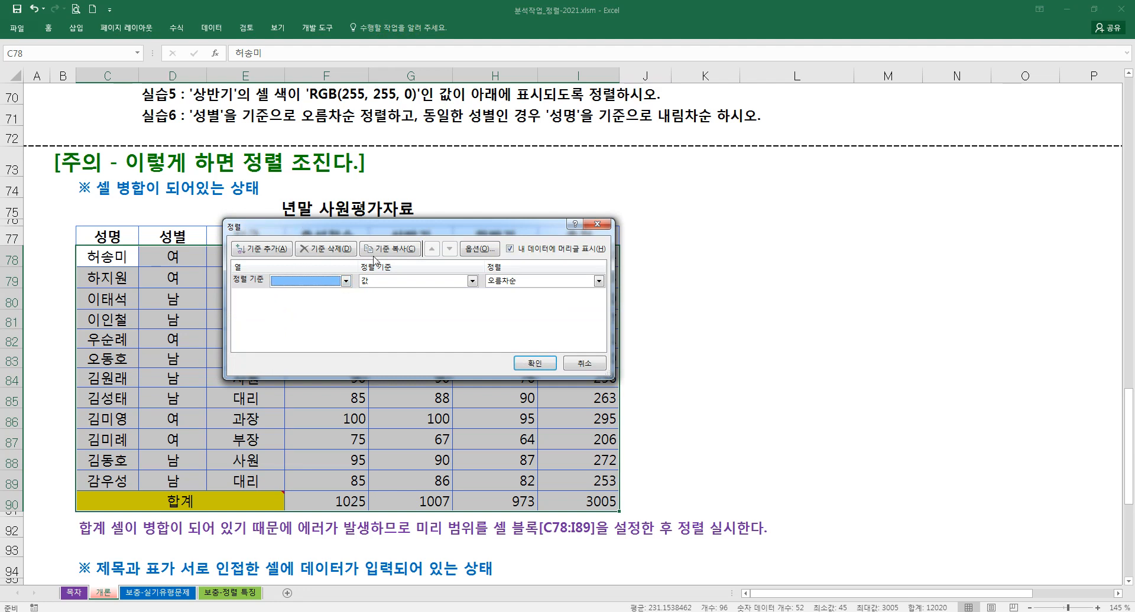
left_click_drag(363, 232, 437, 330)
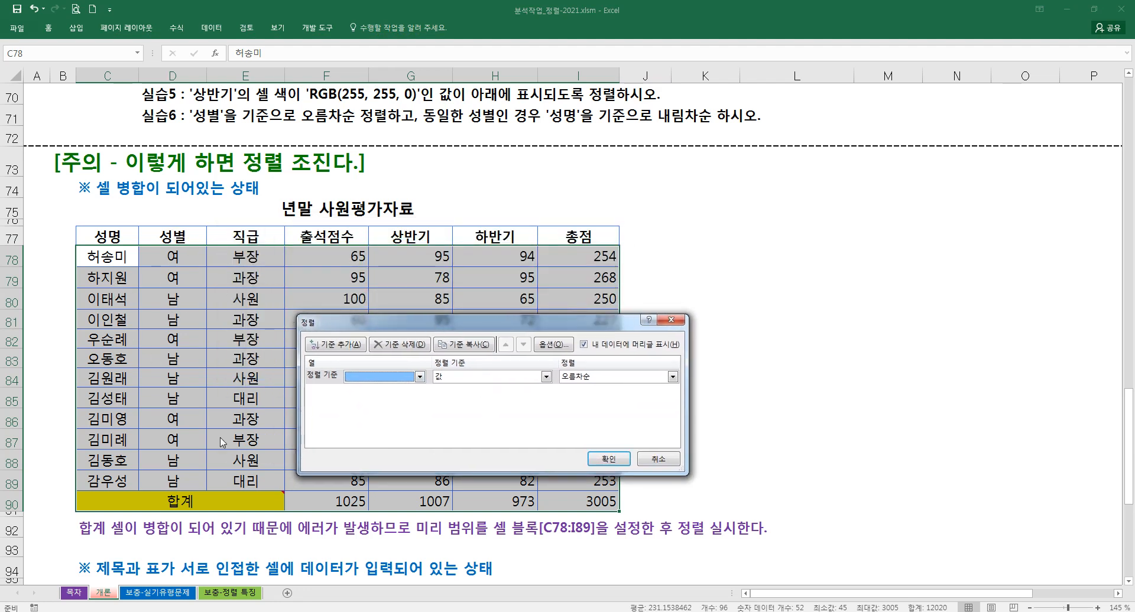
left_click_drag(395, 325, 717, 251)
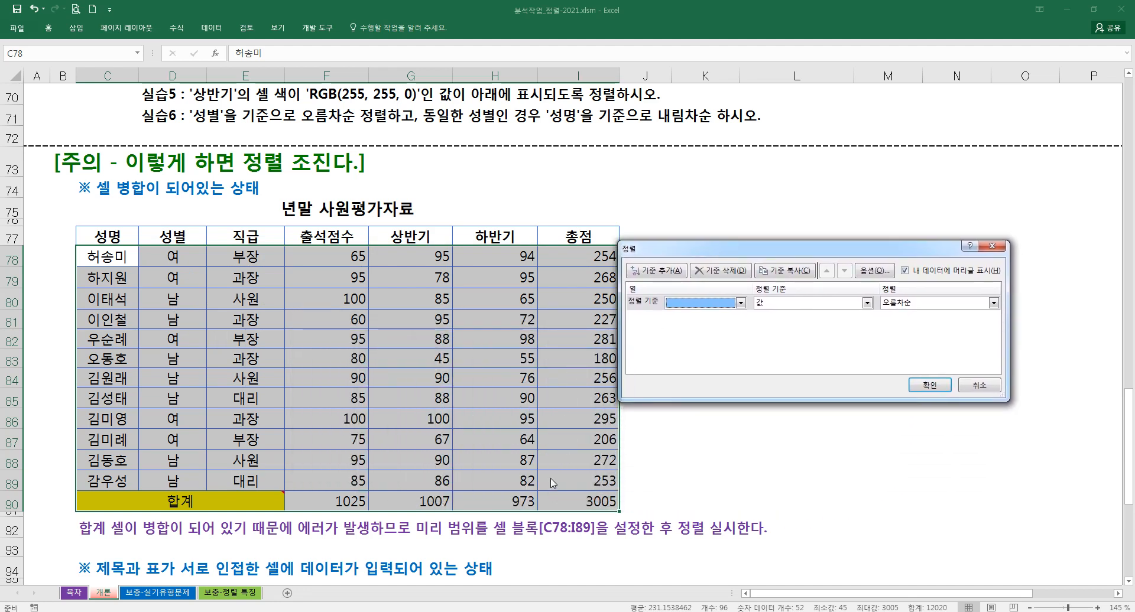
Try to sort the range by the values of 총점 in descending order (내림차순)
left_click(703, 303)
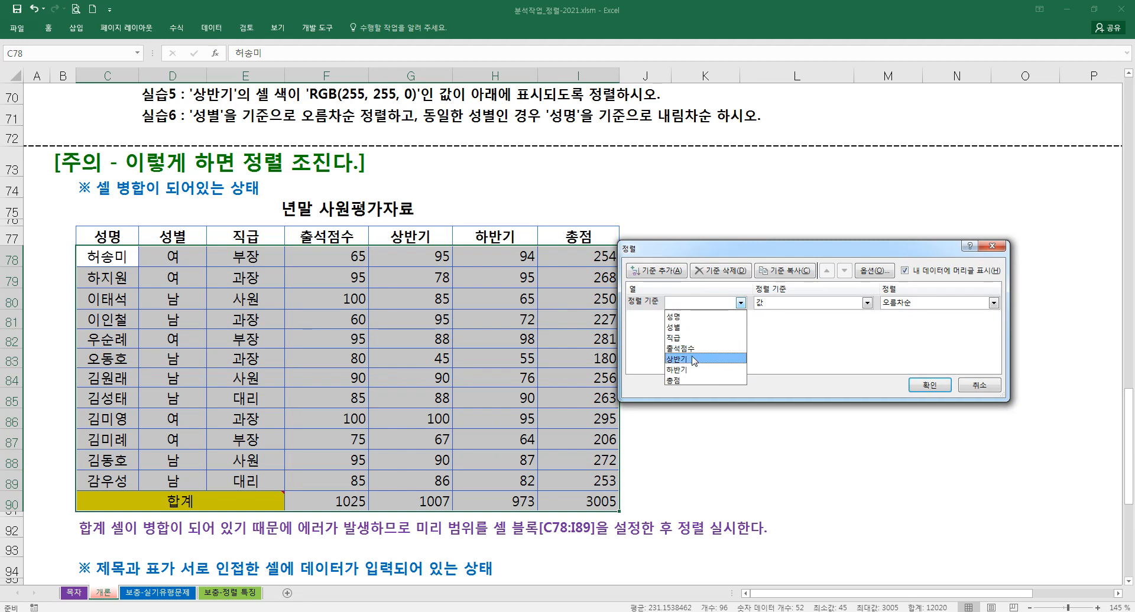
left_click(690, 381)
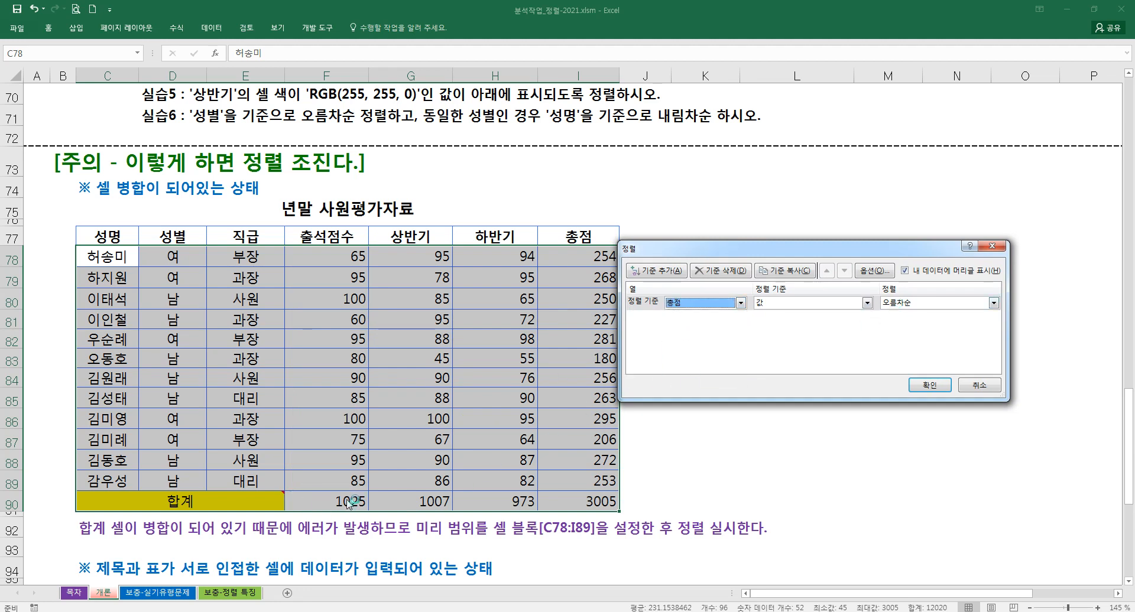
left_click(903, 303)
left_click(905, 327)
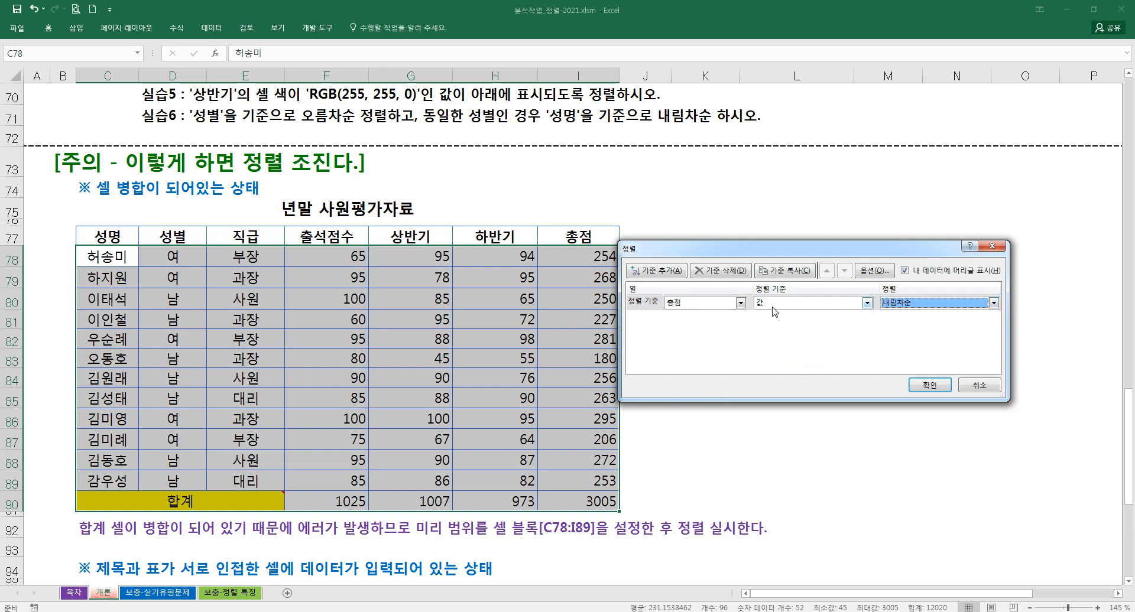
left_click(928, 385)
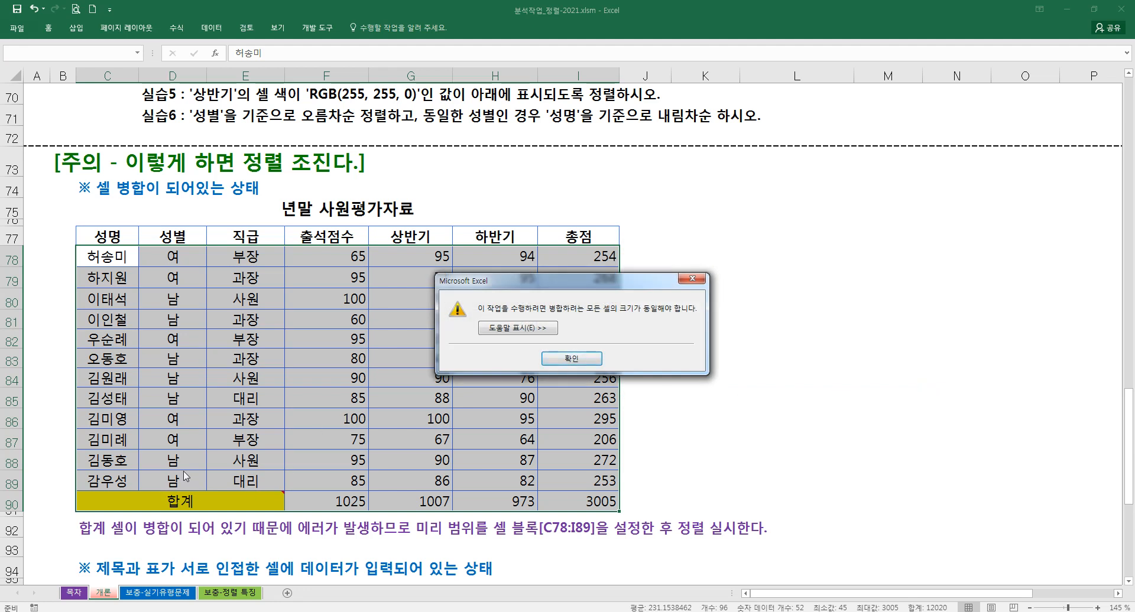
left_click(570, 360)
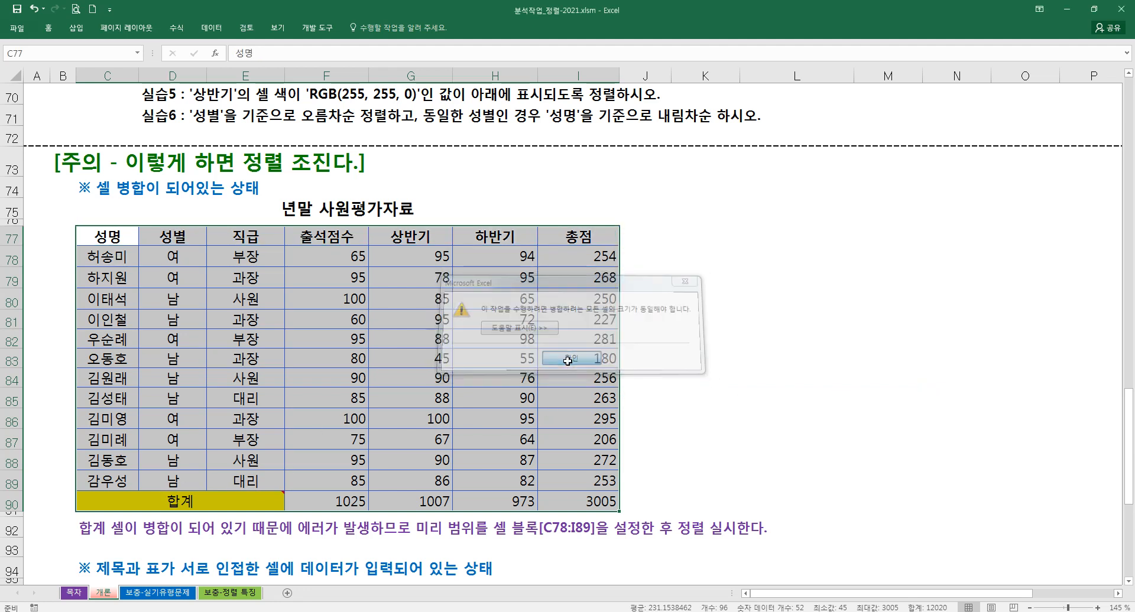
Examine the merged 합계 row, C90:I90, as the part to leave out of the sort range
left_click(421, 395)
left_click(11, 504)
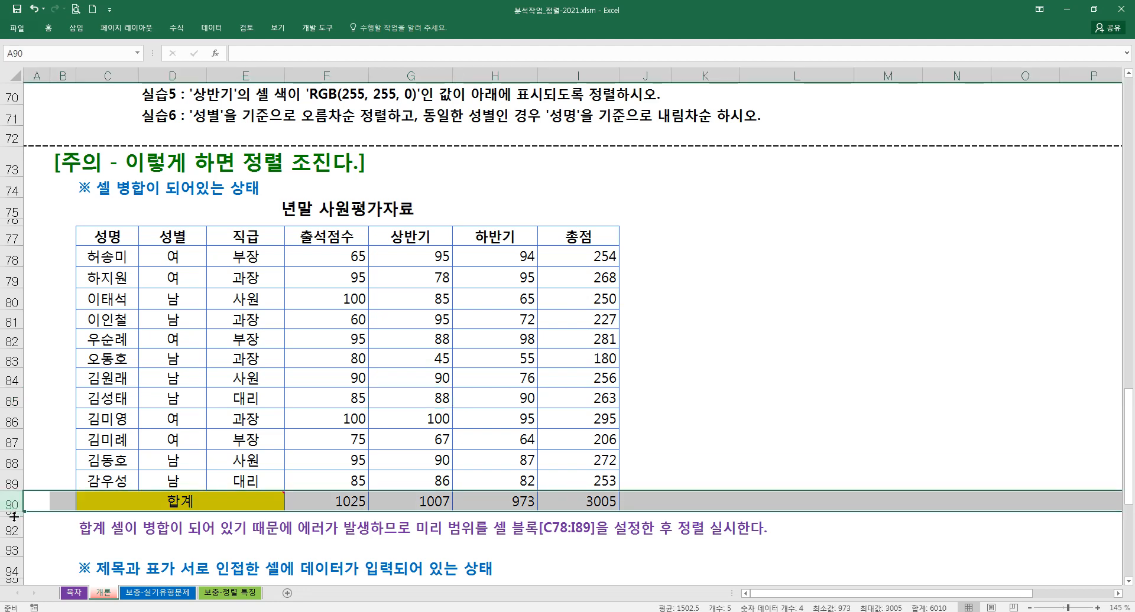
left_click(134, 478)
left_click_drag(103, 502, 573, 502)
left_click(673, 501)
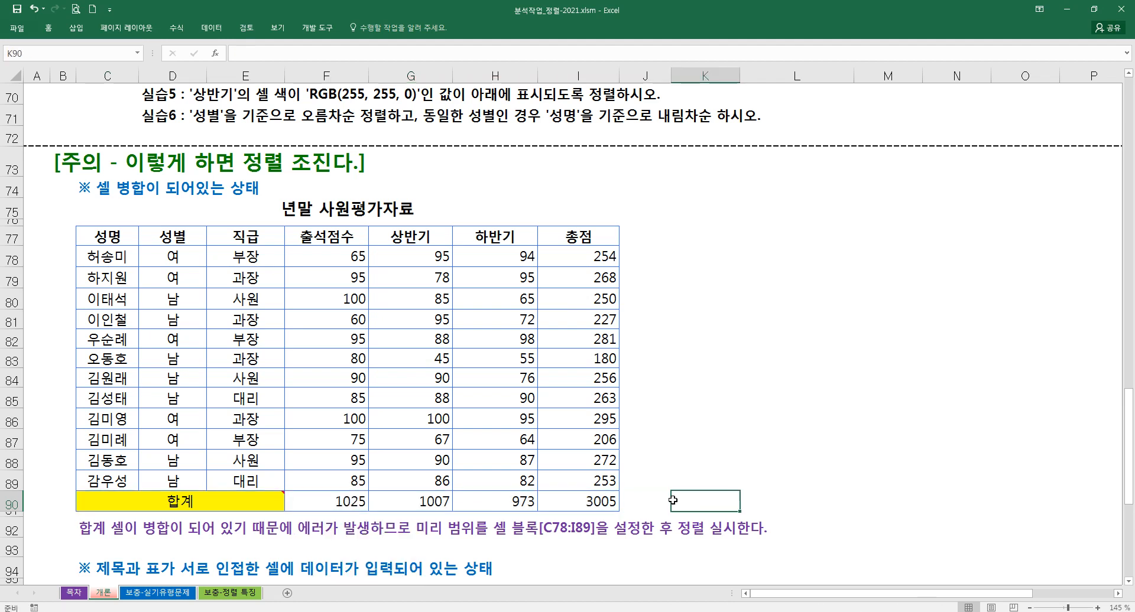
left_click_drag(717, 341, 674, 384)
left_click_drag(410, 314, 345, 331)
left_click(386, 363)
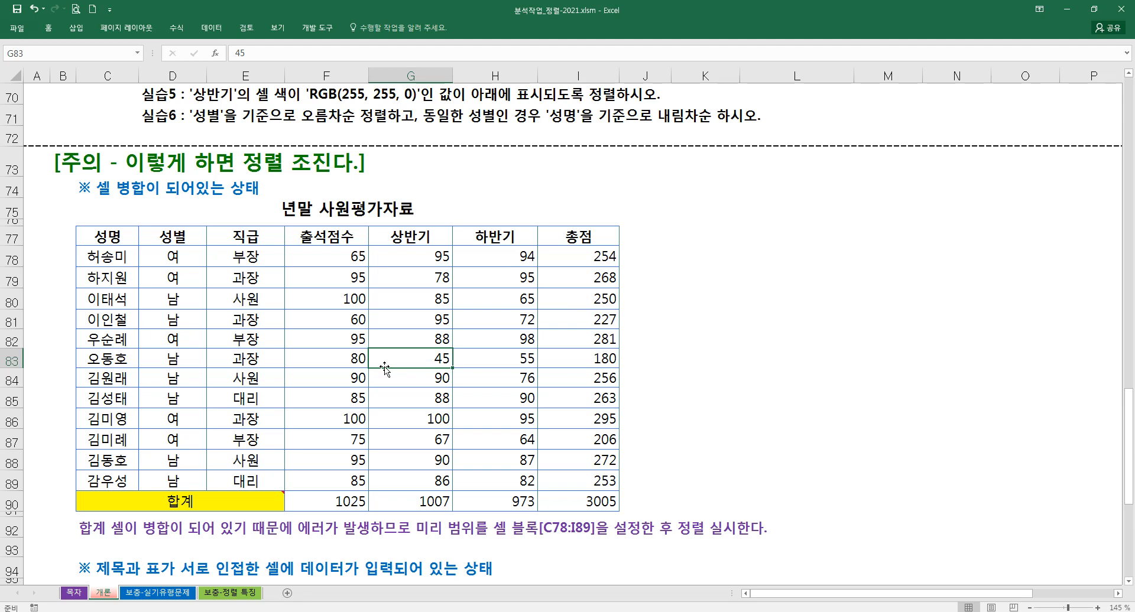
mouse_move(179, 509)
left_click_drag(126, 501, 318, 505)
left_click(520, 499)
left_click(644, 502)
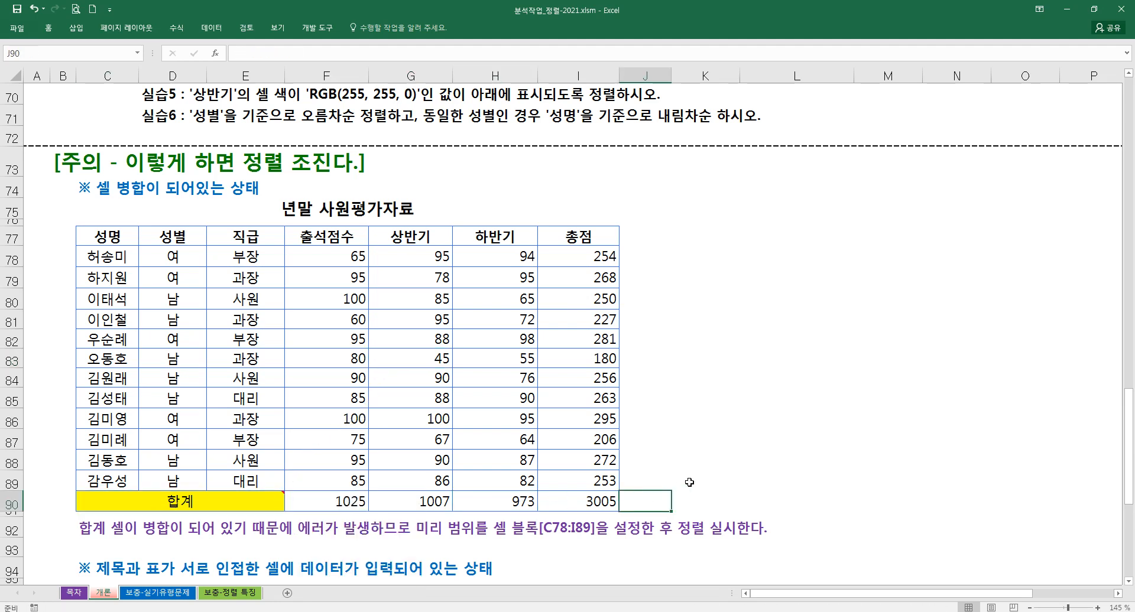
left_click(692, 482)
Select C77:I89 in the merged-cell example table, leaving out the merged 합계 row
left_click_drag(109, 237, 580, 484)
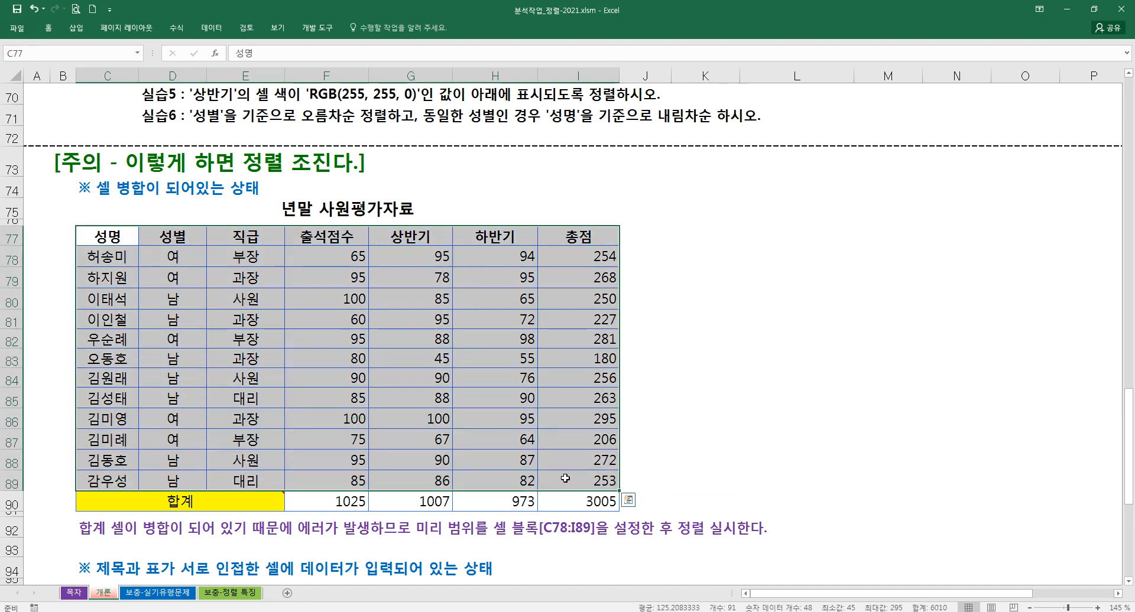
left_click_drag(79, 230, 619, 491)
key("Escape")
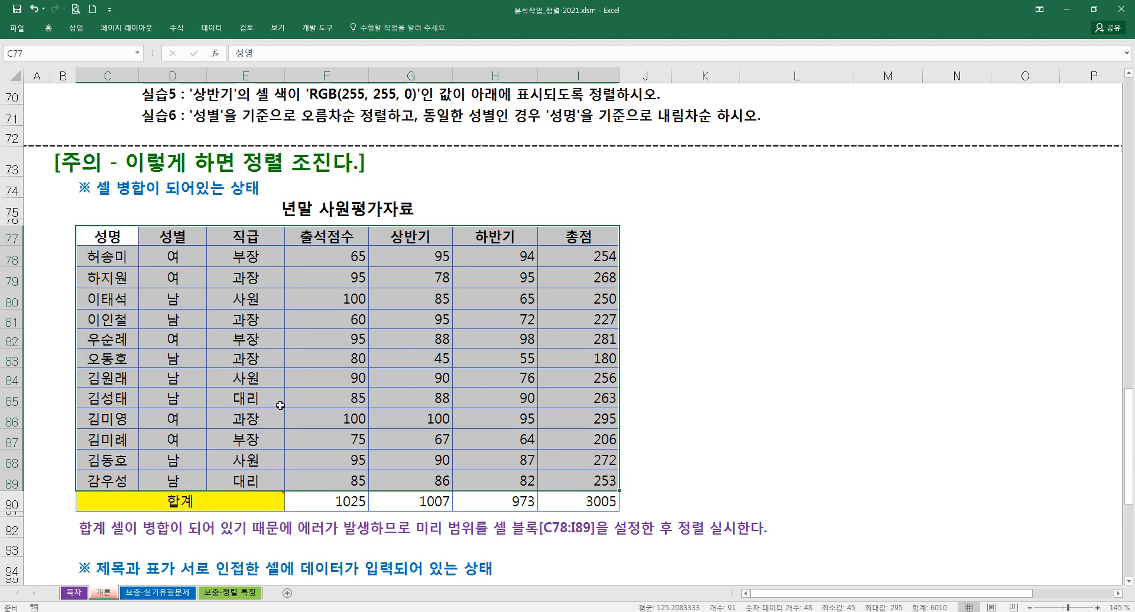
Edit the note on the merged 합계 cell, C90, and shrink its box to fit the text
scroll(283, 402, "down", 2)
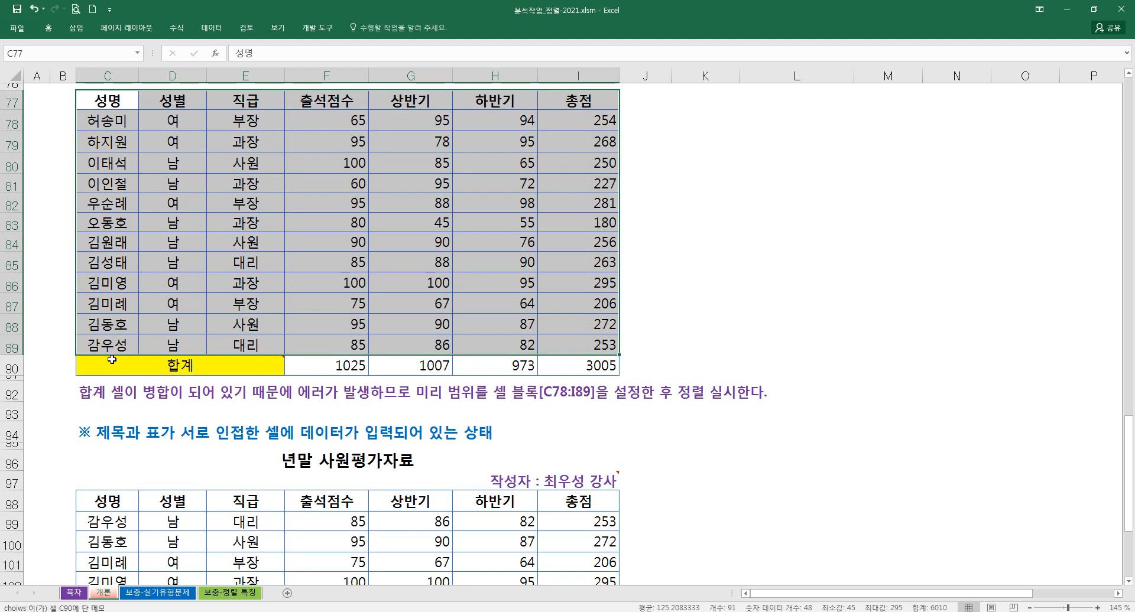
mouse_move(181, 369)
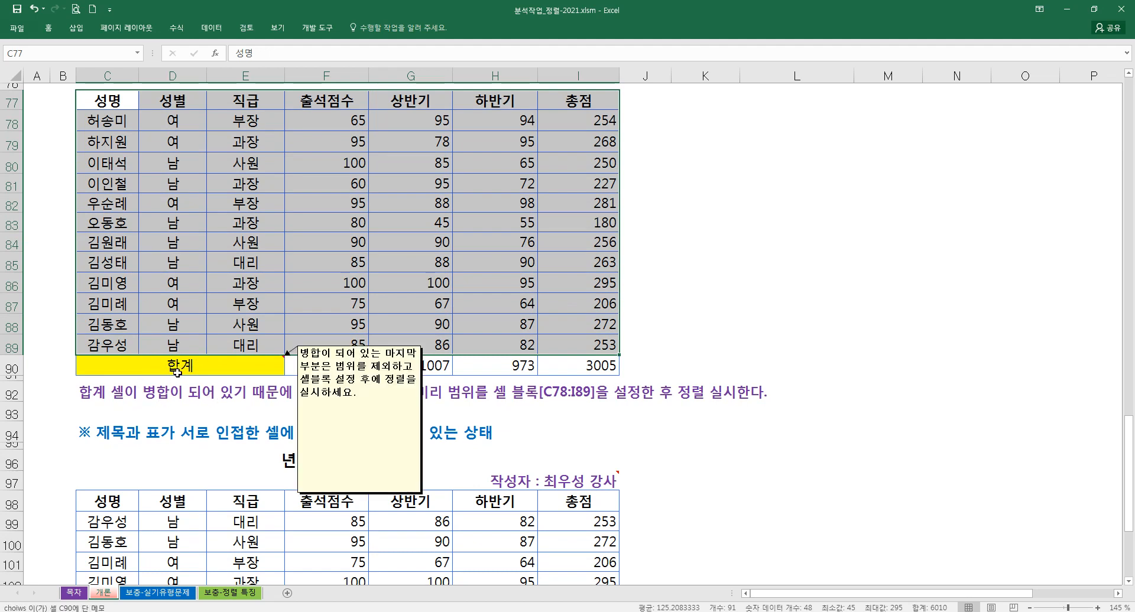
right_click(178, 369)
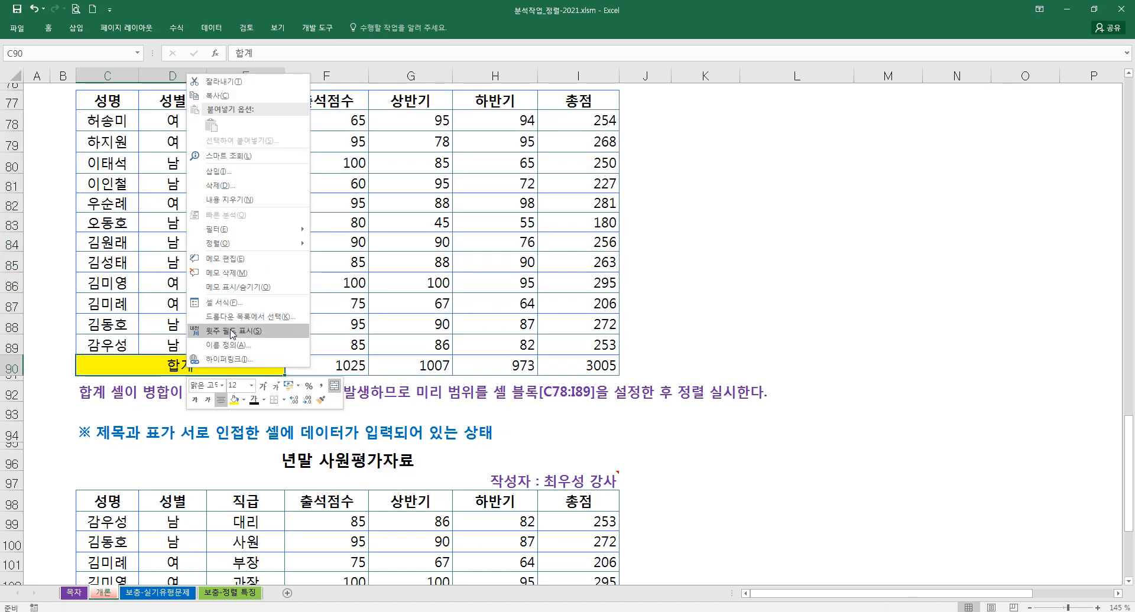
left_click(259, 259)
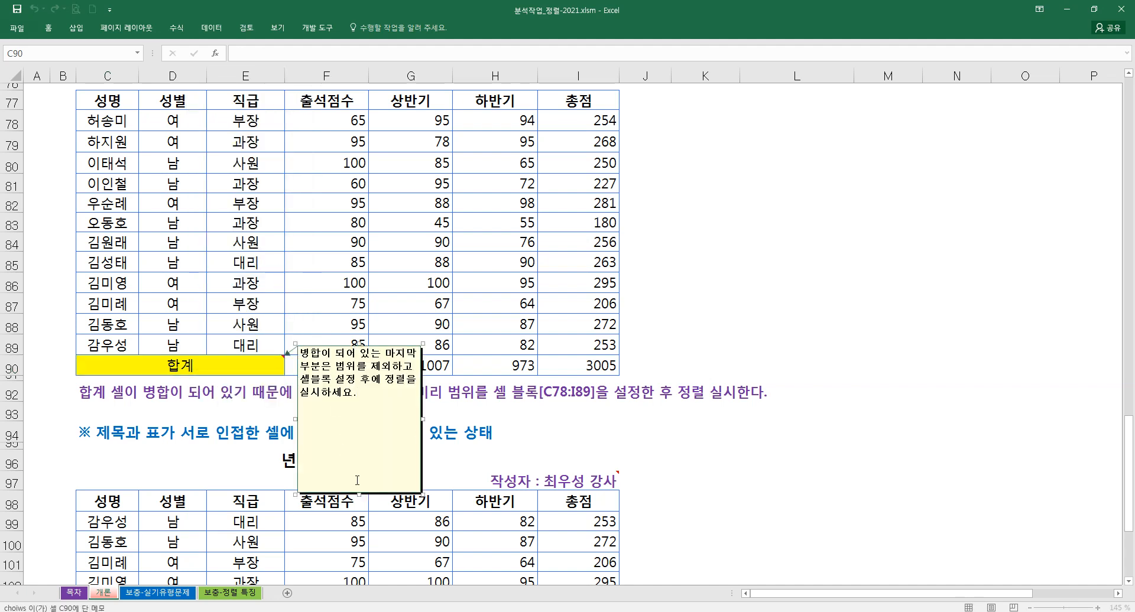
left_click_drag(360, 495, 365, 471)
left_click_drag(363, 405, 363, 405)
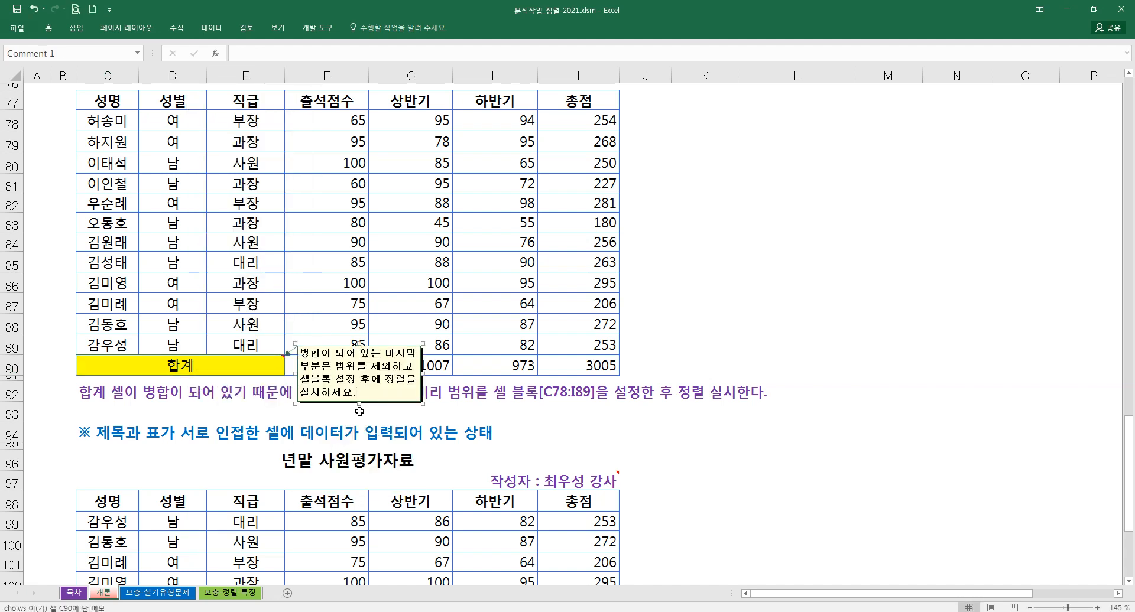
left_click(416, 434)
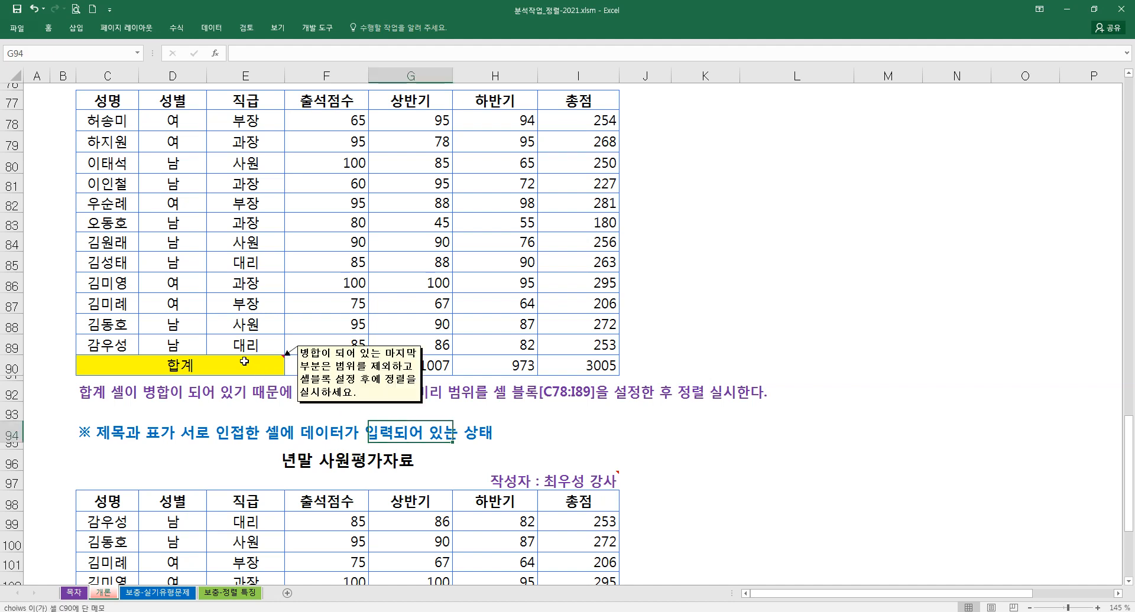
left_click(221, 370)
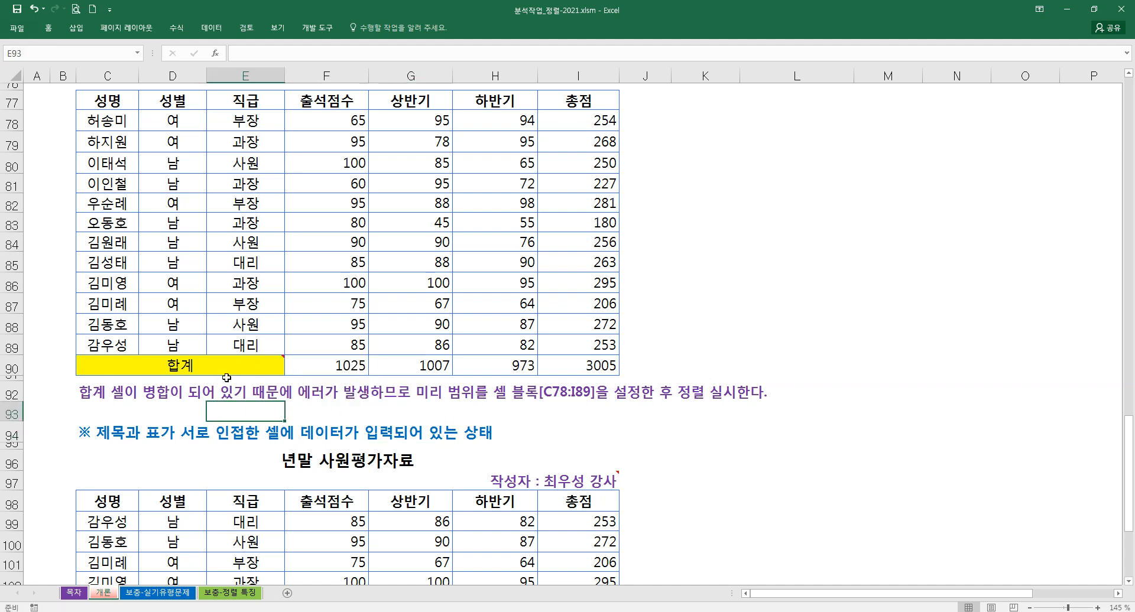
left_click_drag(576, 372, 237, 373)
left_click(201, 409)
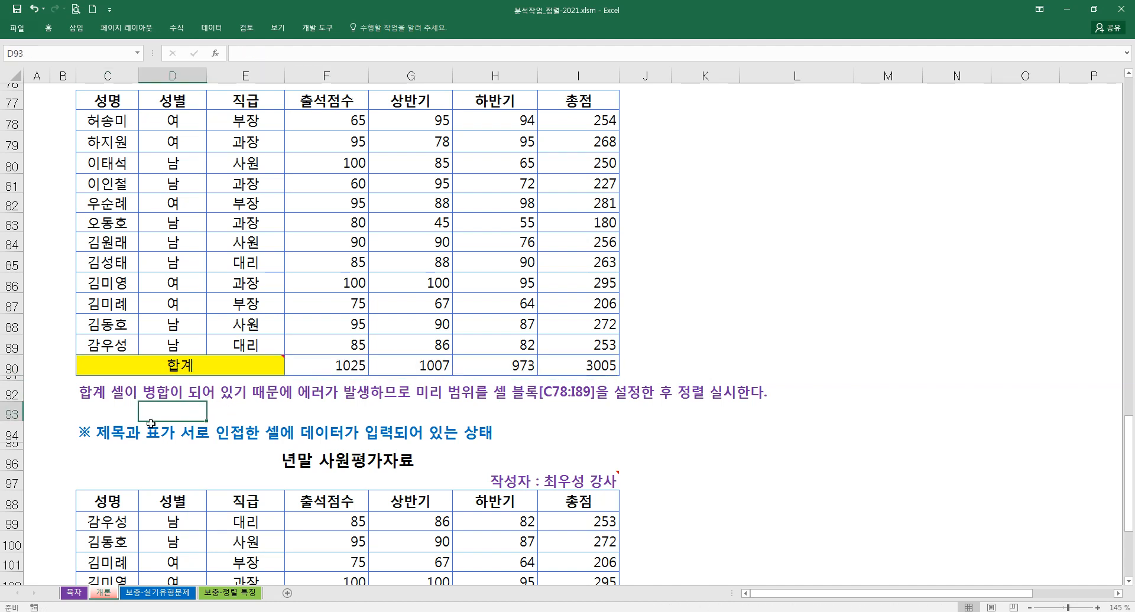
Examine the second example table, C98:I110, from its header row to its last record
scroll(111, 428, "down", 2)
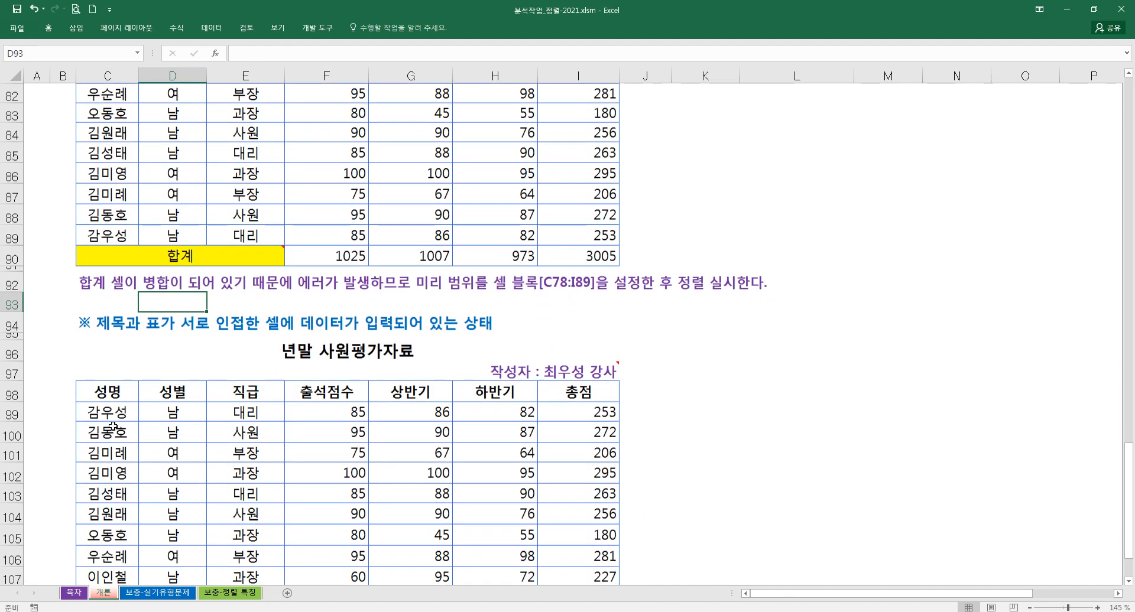
left_click(207, 404)
scroll(207, 404, "down", 2)
left_click(231, 359)
left_click(233, 365)
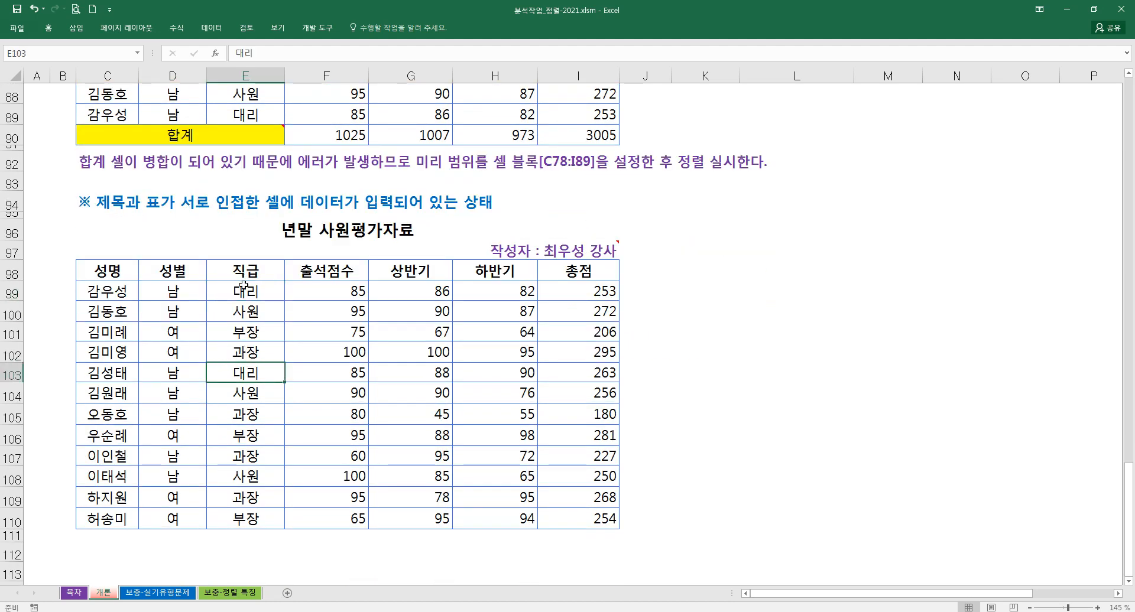
left_click(117, 201)
left_click(195, 310)
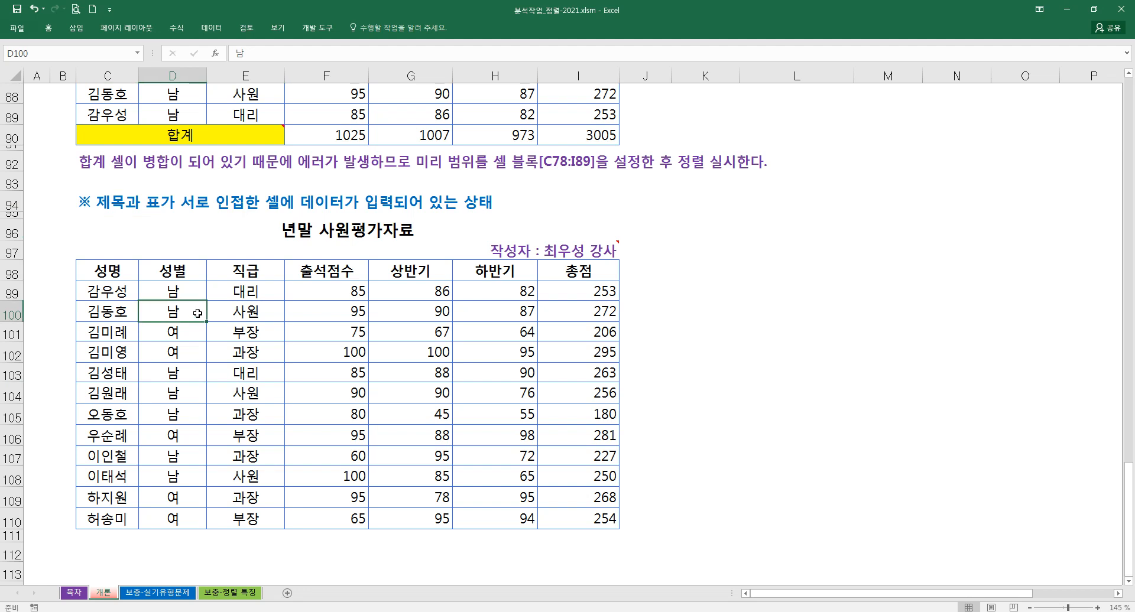
left_click(270, 340)
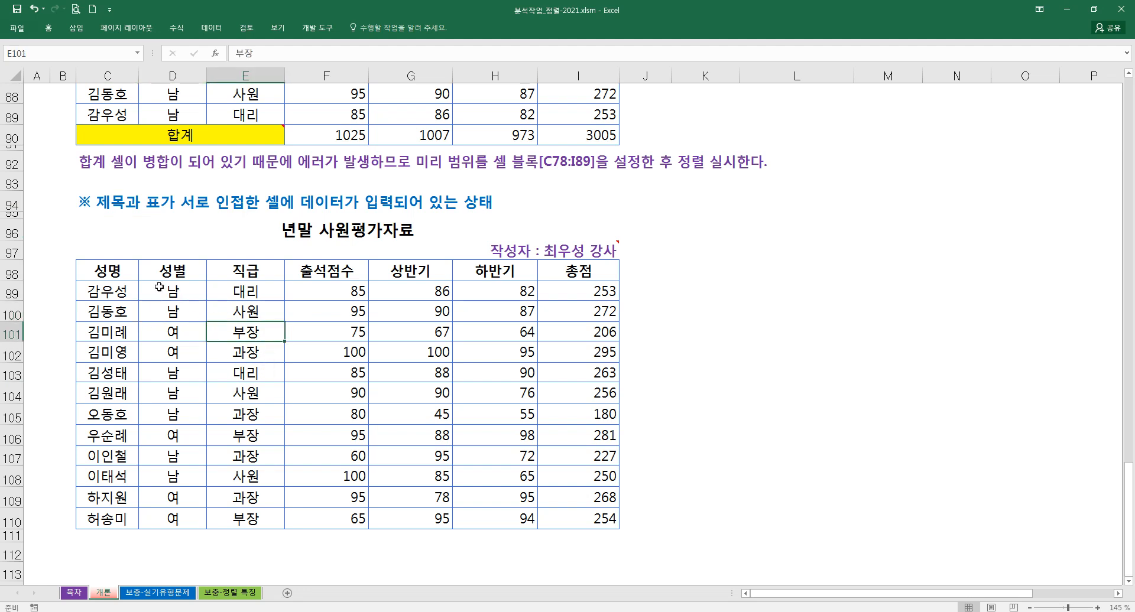
left_click(120, 274)
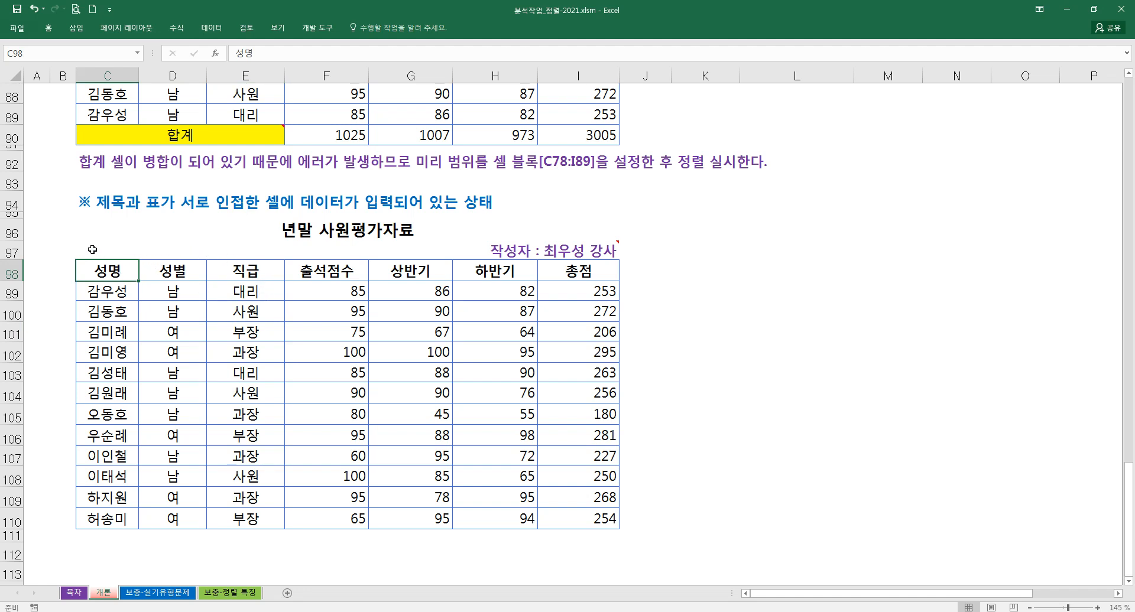
left_click_drag(98, 275, 594, 521)
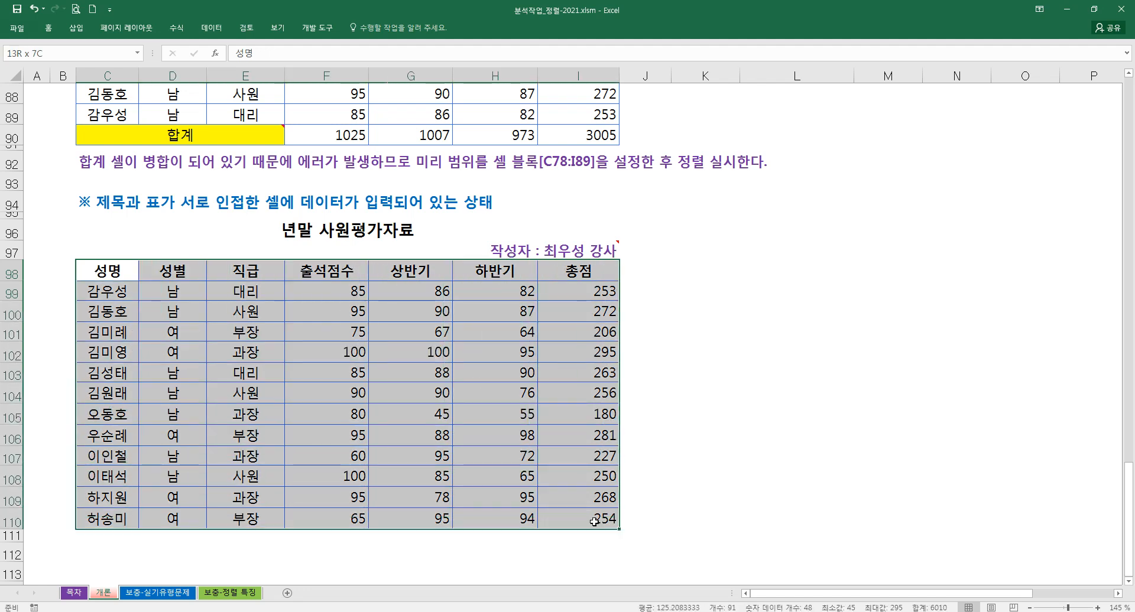
Draw borders around all cells of K102:L106 as a sample table, and undo the borders
left_click_drag(696, 352, 798, 433)
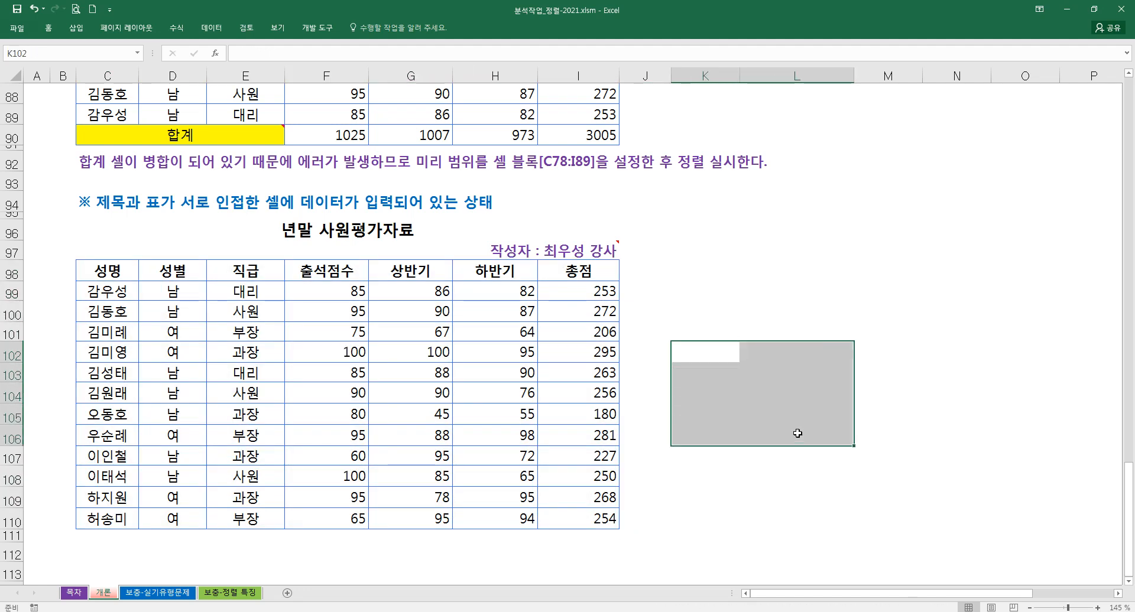
left_click(49, 28)
left_click(144, 66)
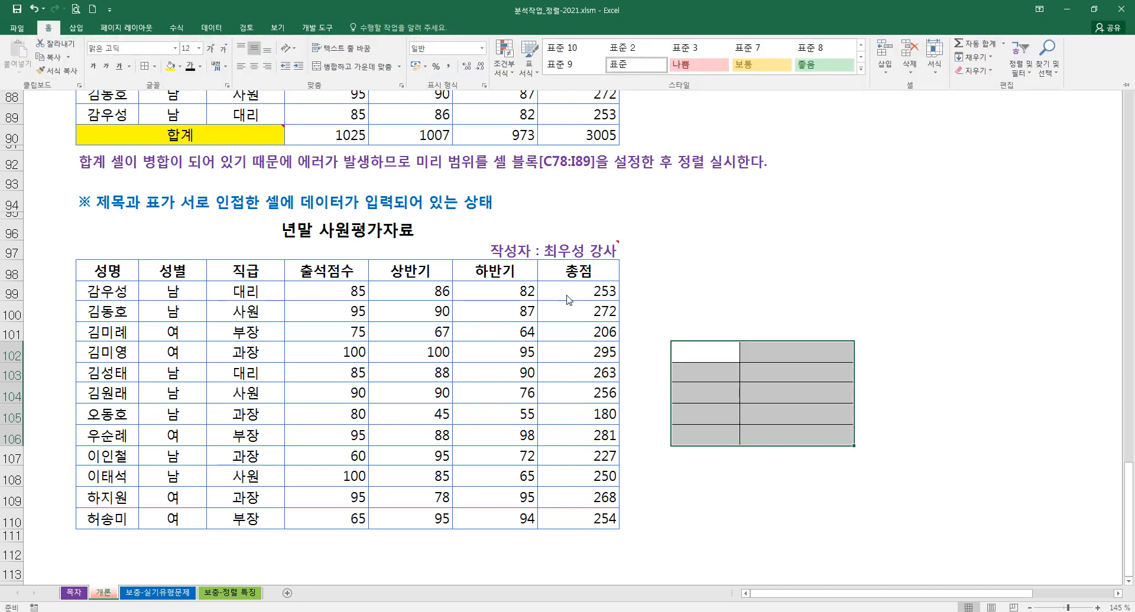
left_click_drag(680, 314, 808, 320)
key("ctrl+z")
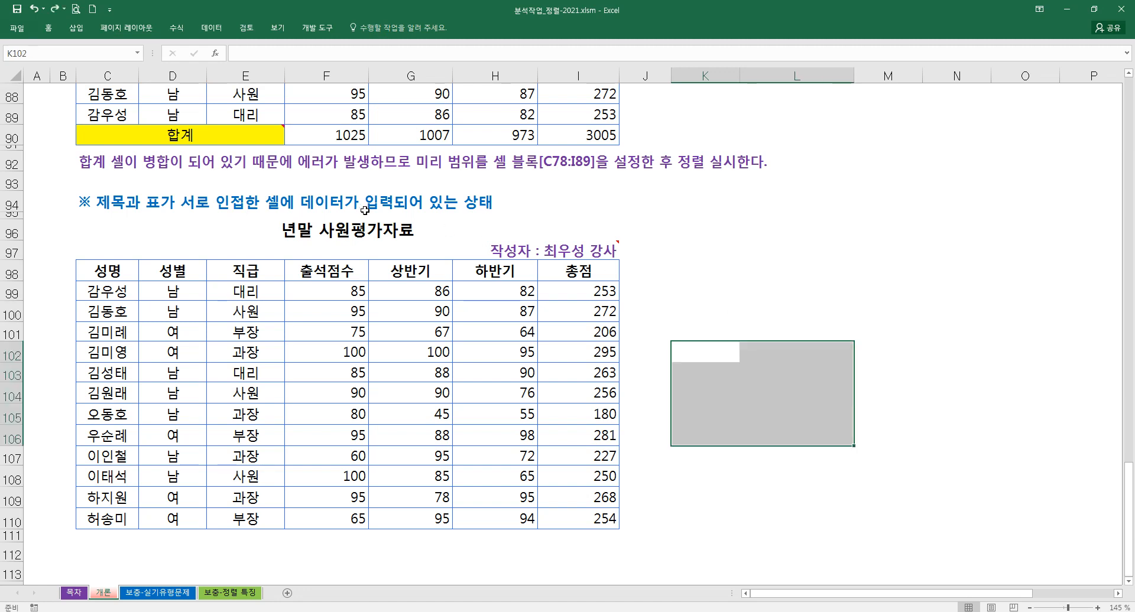
left_click(737, 359)
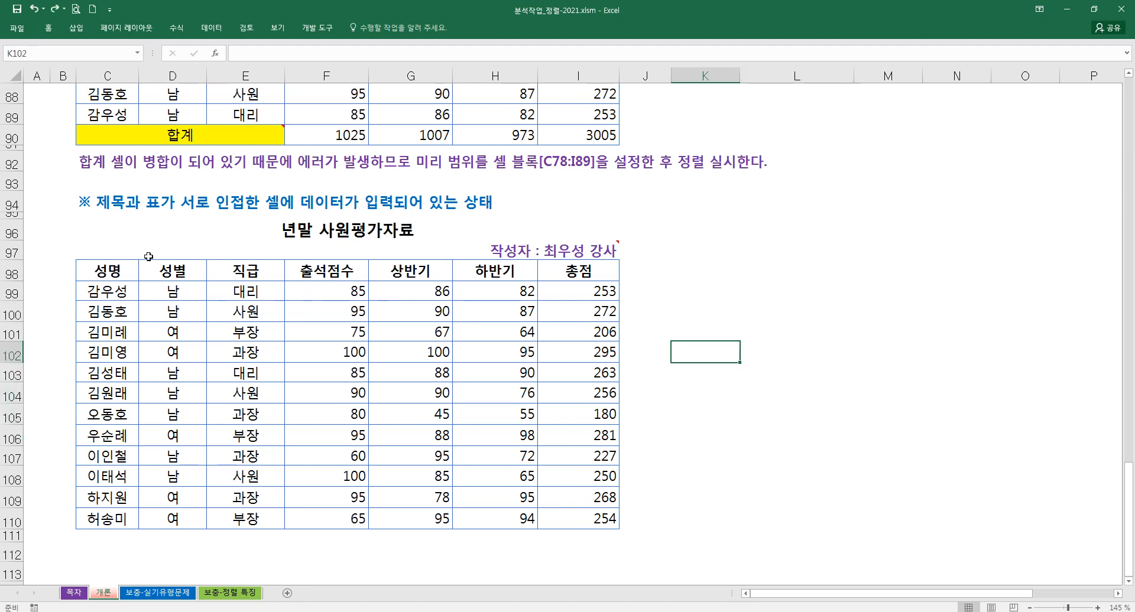
Examine how the title in C96 and the author line in I97 adjoin the table range C98:I110
left_click_drag(116, 272, 580, 520)
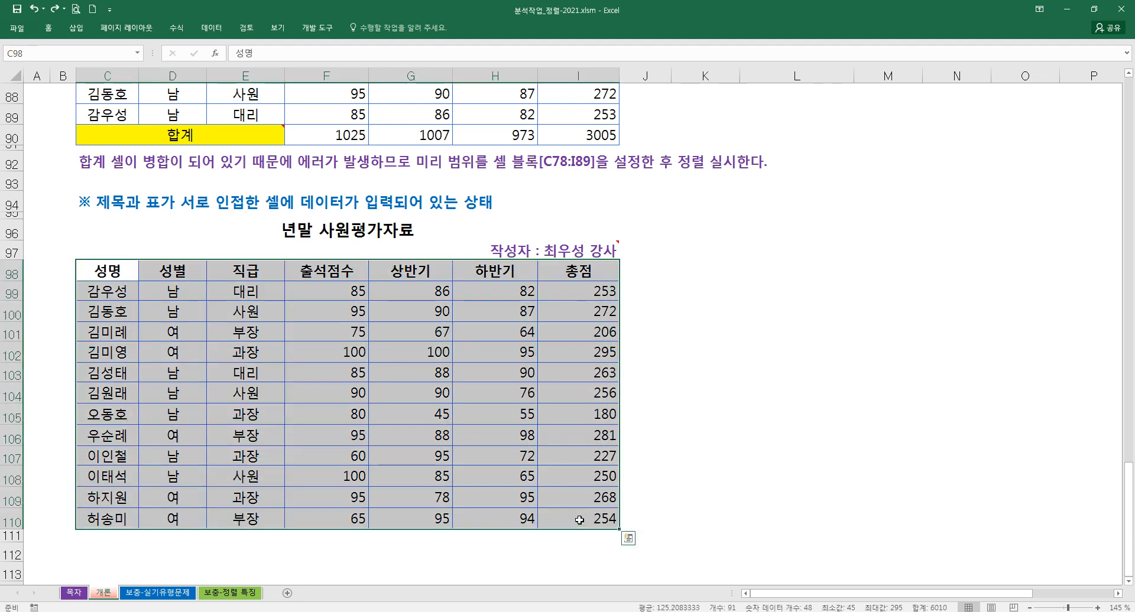
left_click(429, 393)
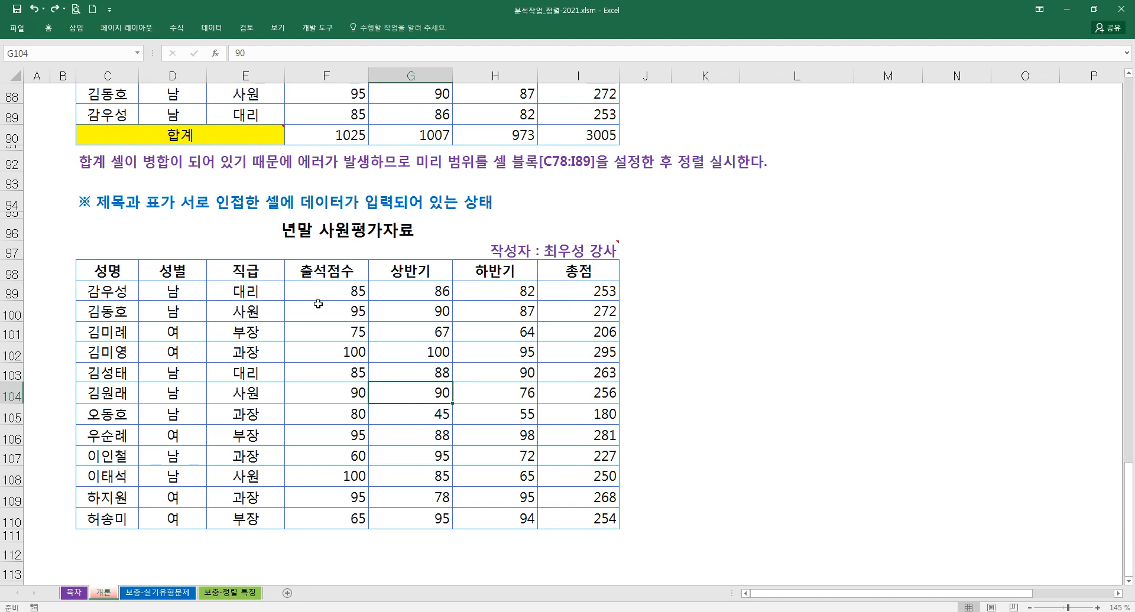
left_click(275, 230)
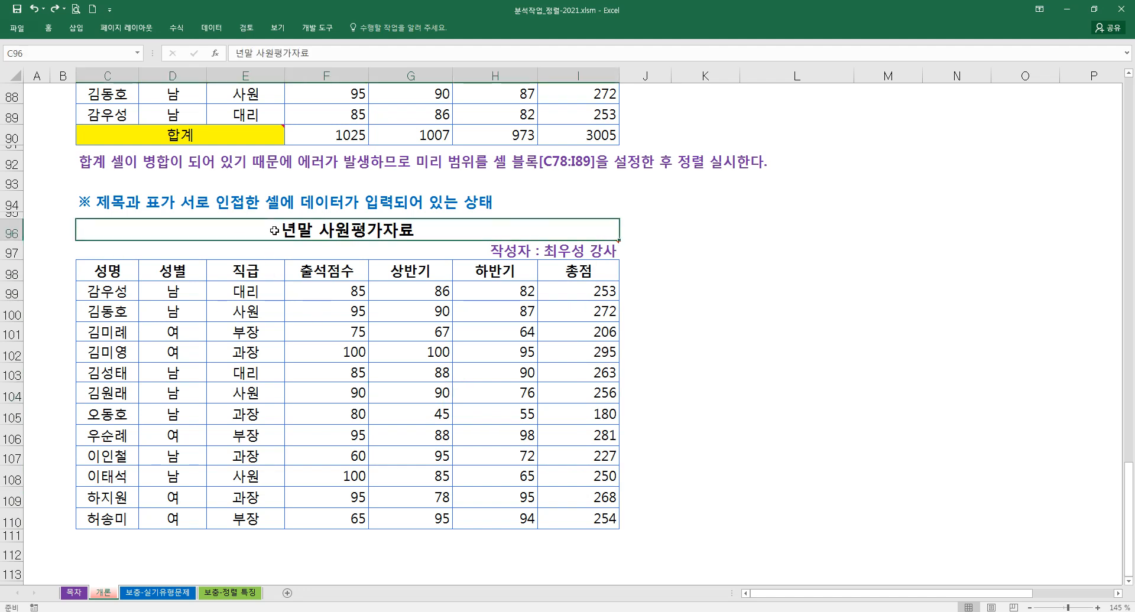
left_click(196, 252)
left_click(427, 252)
left_click(503, 251)
left_click(552, 251)
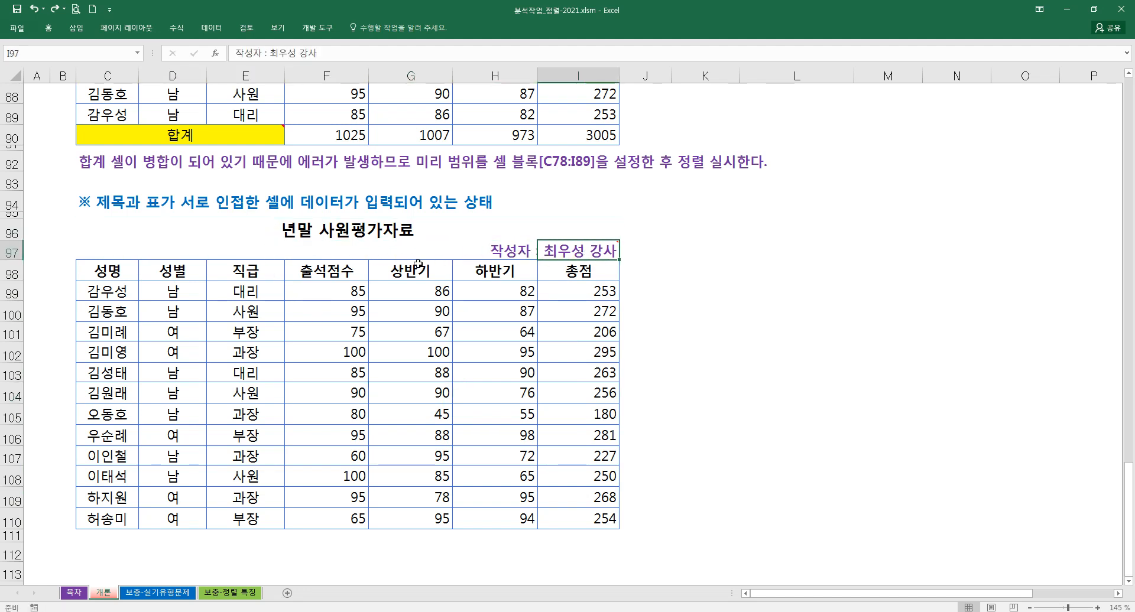
left_click_drag(107, 271, 566, 516)
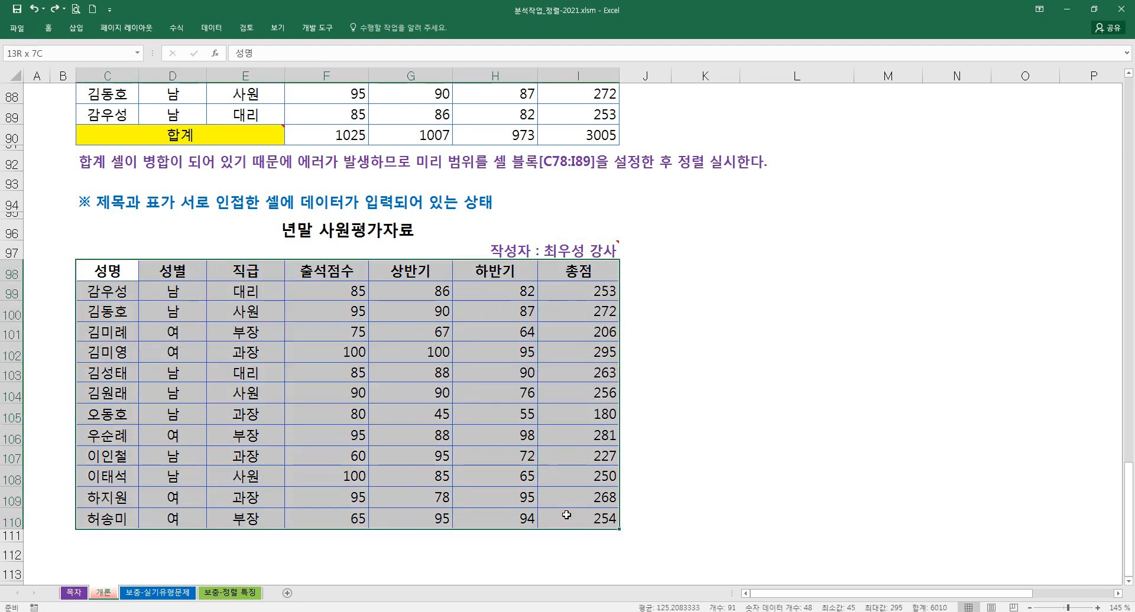
left_click(473, 441)
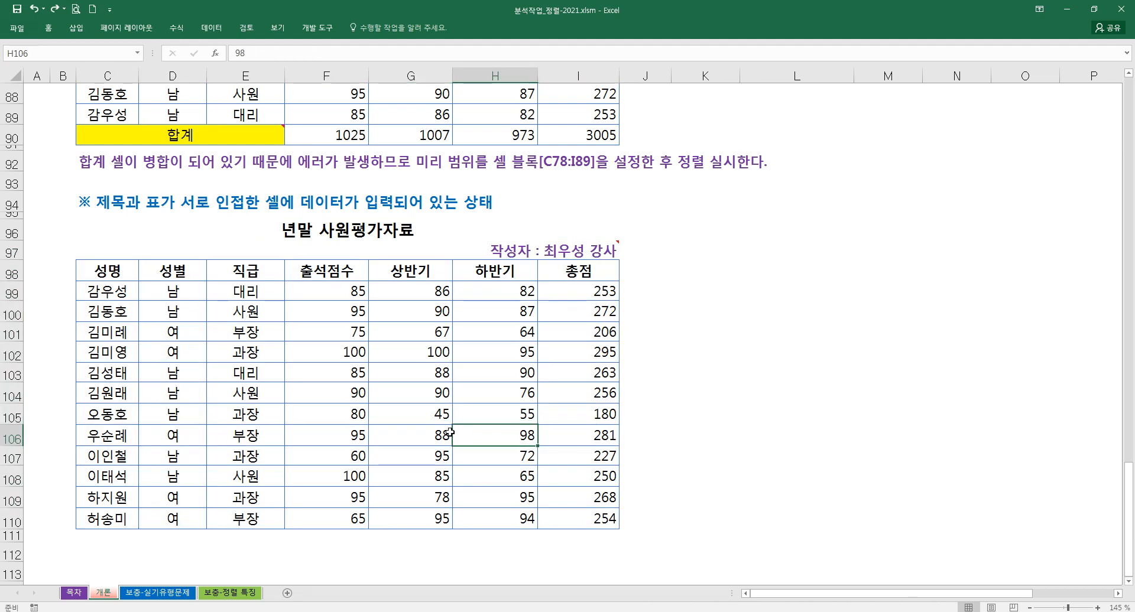
left_click(310, 373)
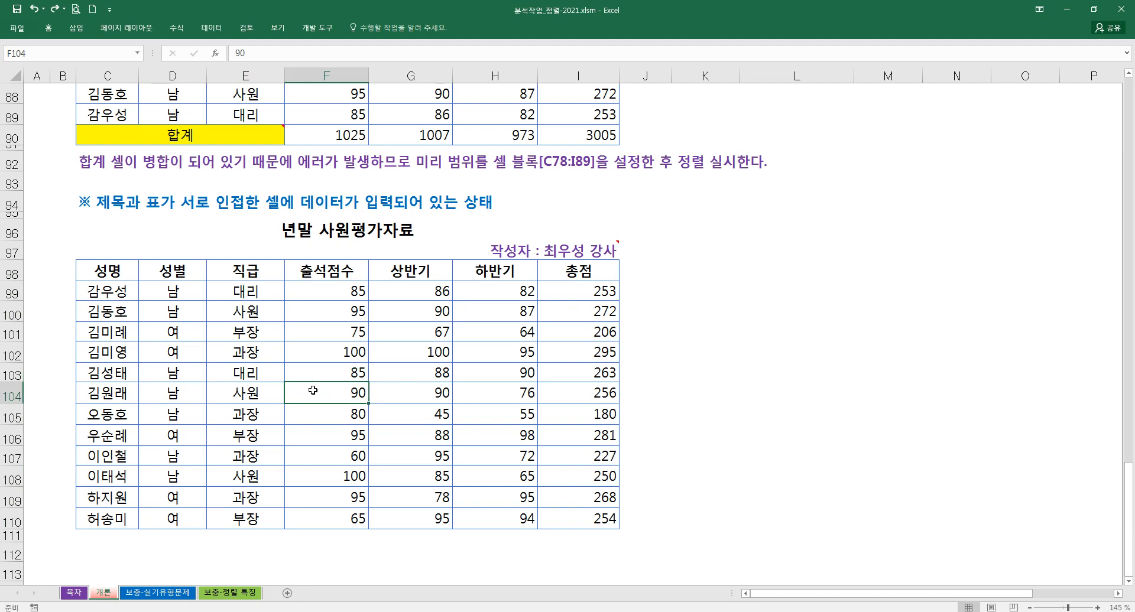
Check which range the sort settings pick up from F81 in the merged-cell table, and cancel without sorting
scroll(311, 373, "up", 6)
left_click(319, 319)
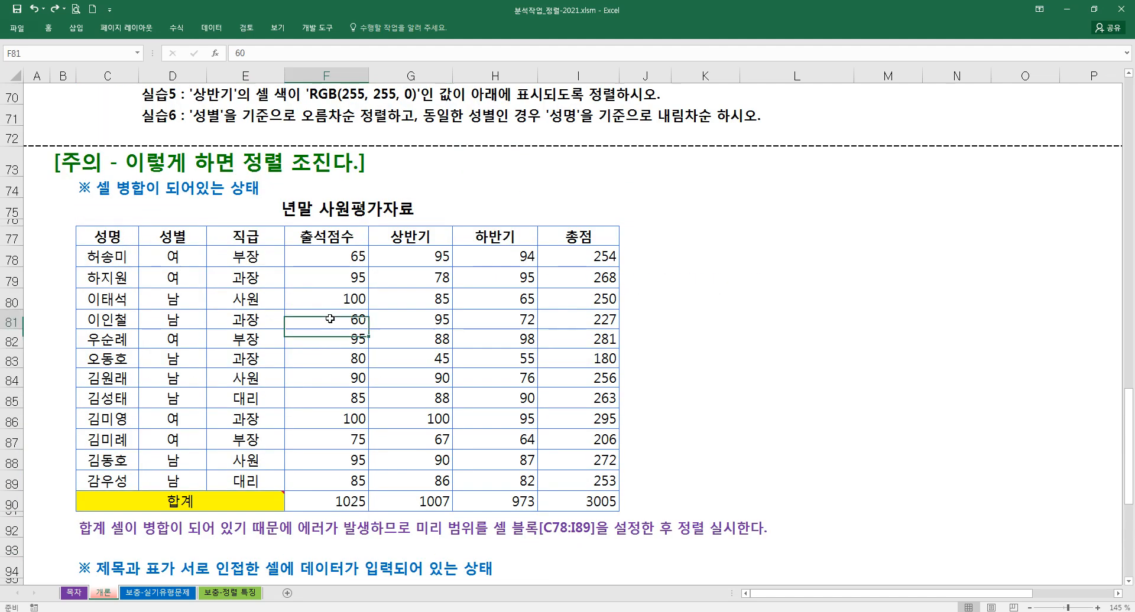
left_click(211, 28)
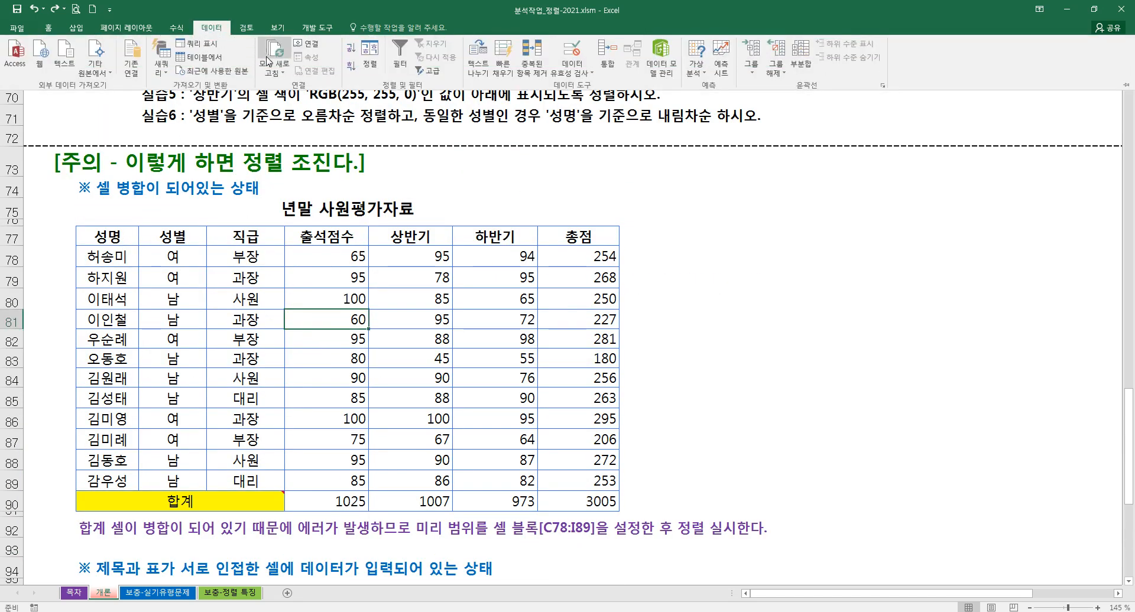
left_click(362, 56)
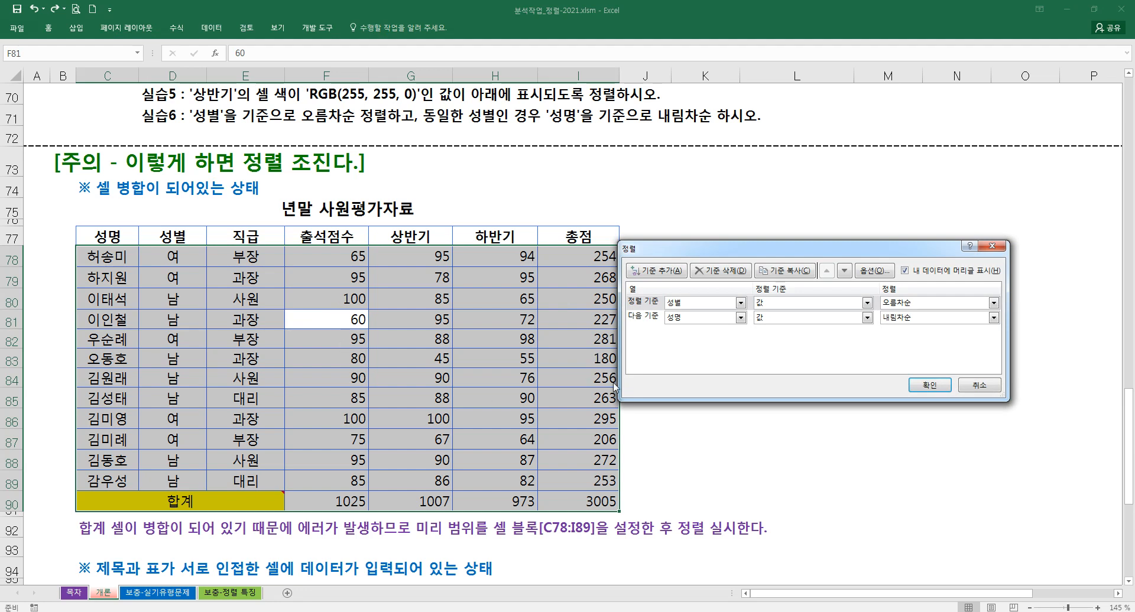
left_click(980, 384)
left_click(495, 398)
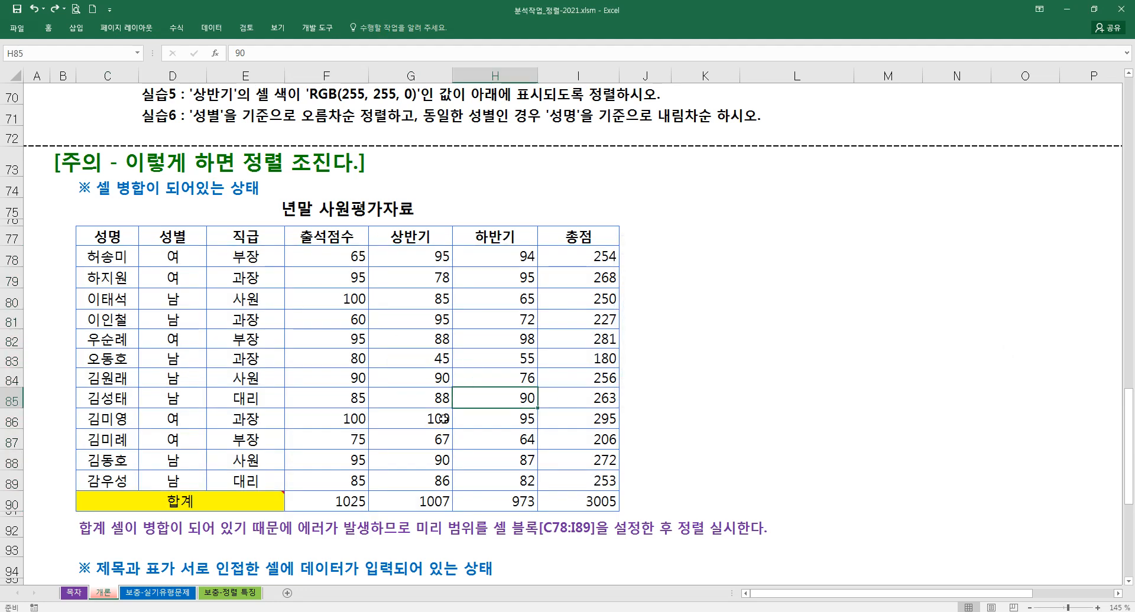
Open the sort settings from F103 in the second example table and move the dialog clear of the table
scroll(347, 448, "down", 3)
scroll(347, 449, "down", 3)
left_click(332, 380)
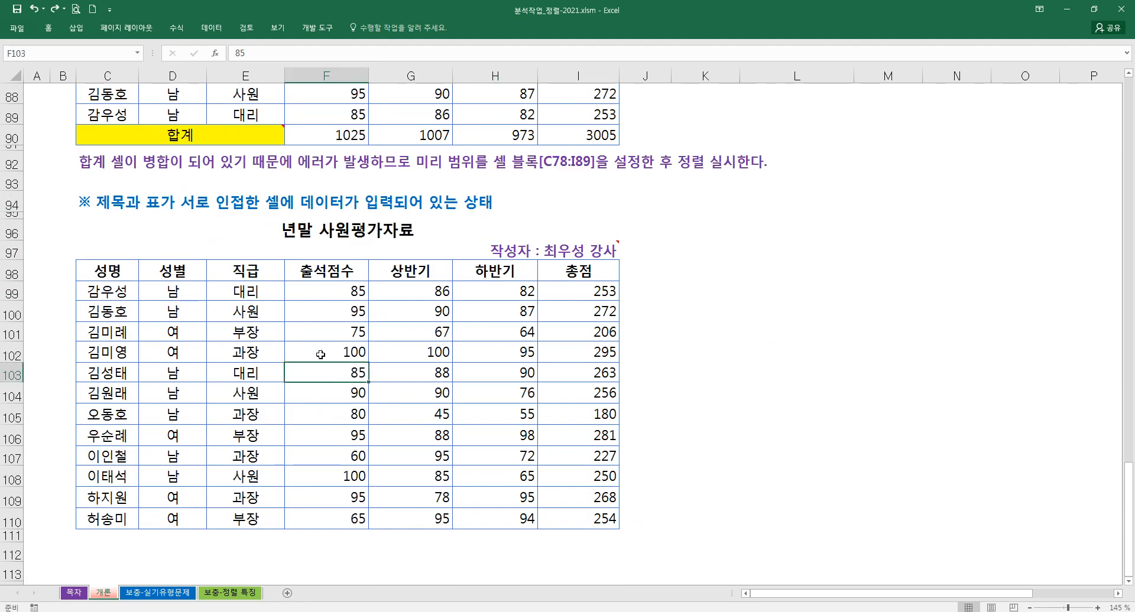
left_click(211, 28)
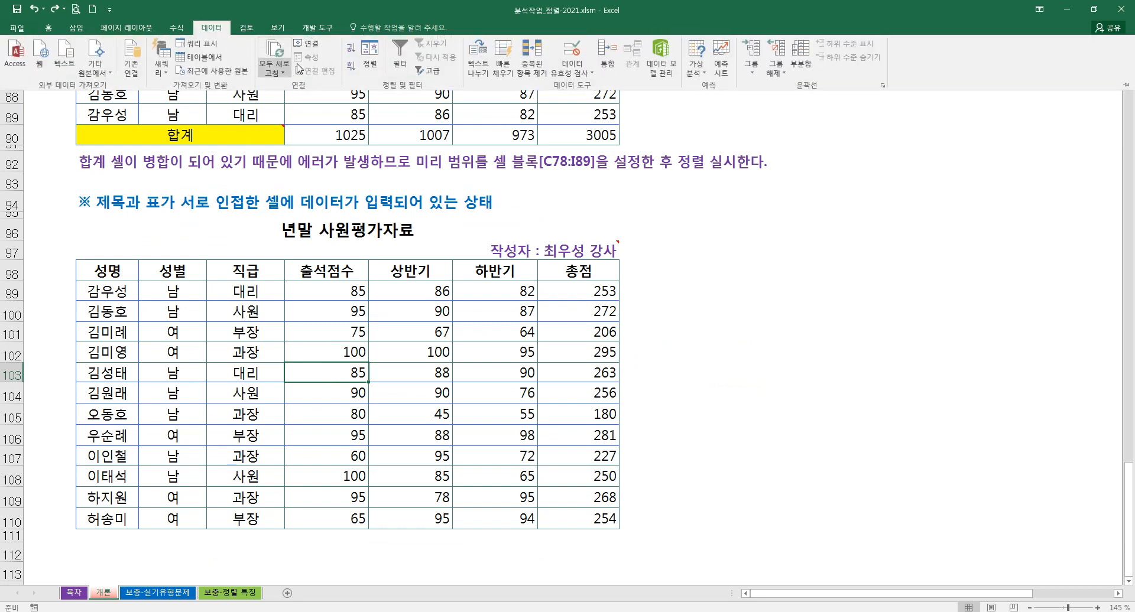
left_click(370, 62)
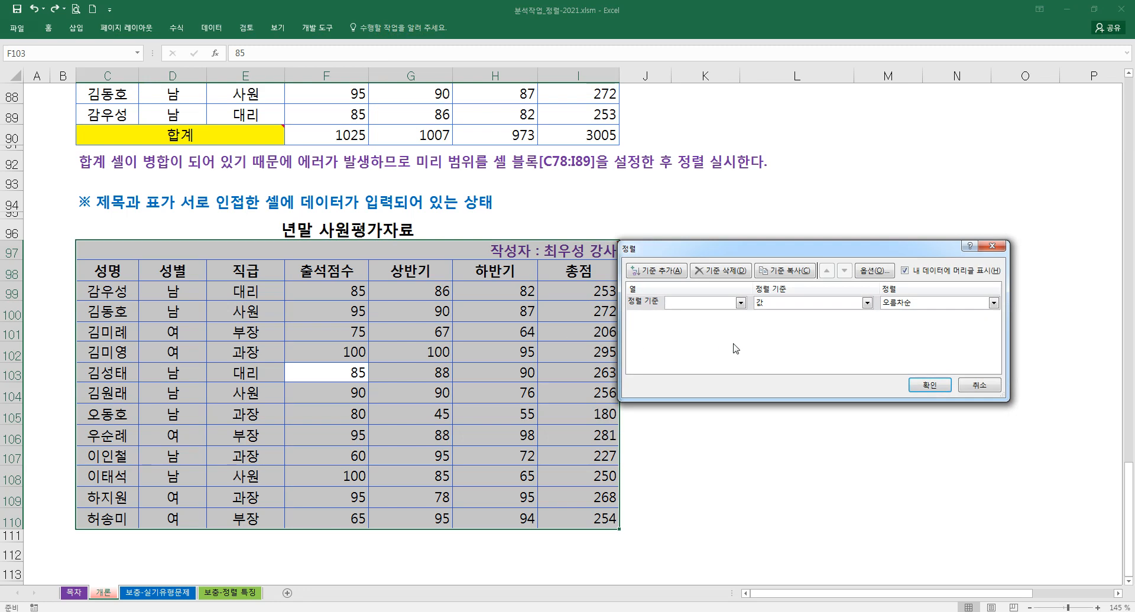
left_click_drag(646, 255, 684, 280)
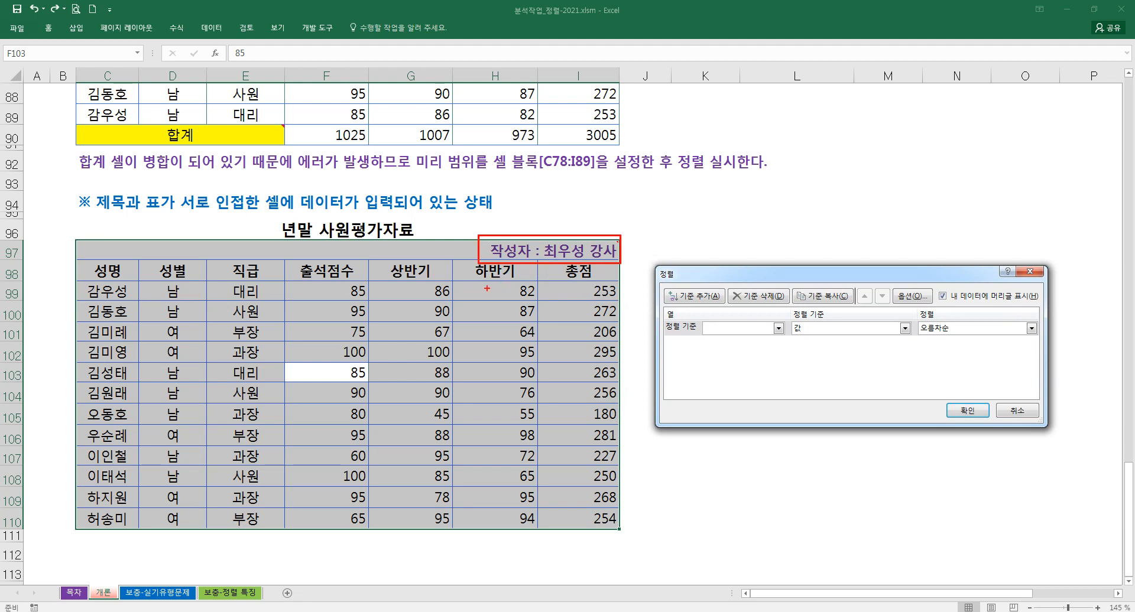
Check which column names the sort settings offer for the range picked up from F103, and cancel without sorting
left_click_drag(276, 219, 415, 249)
key("Escape")
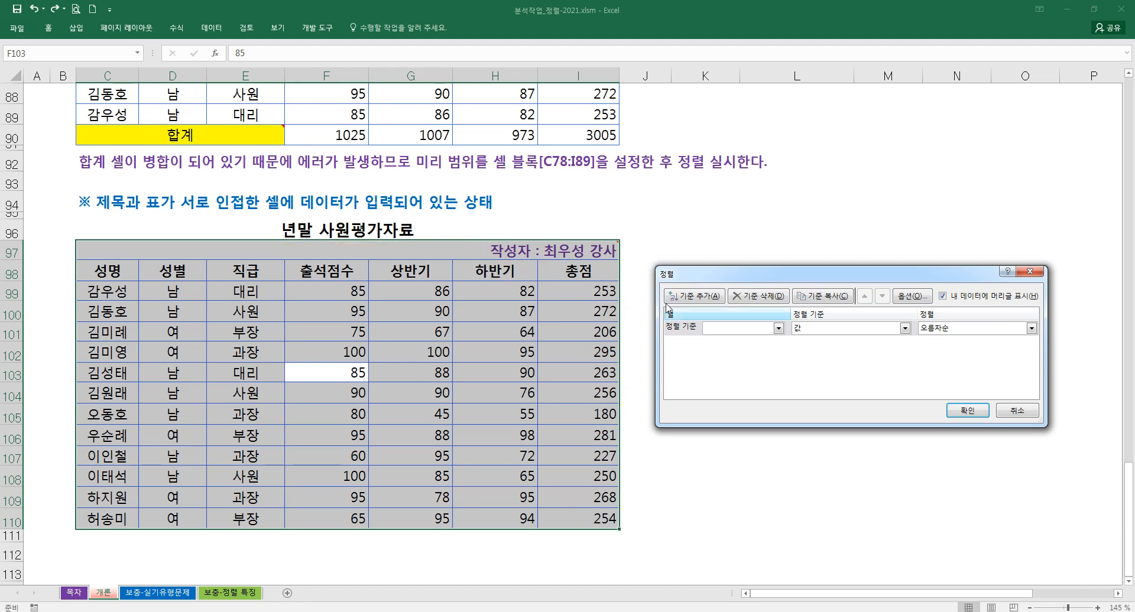
left_click(778, 328)
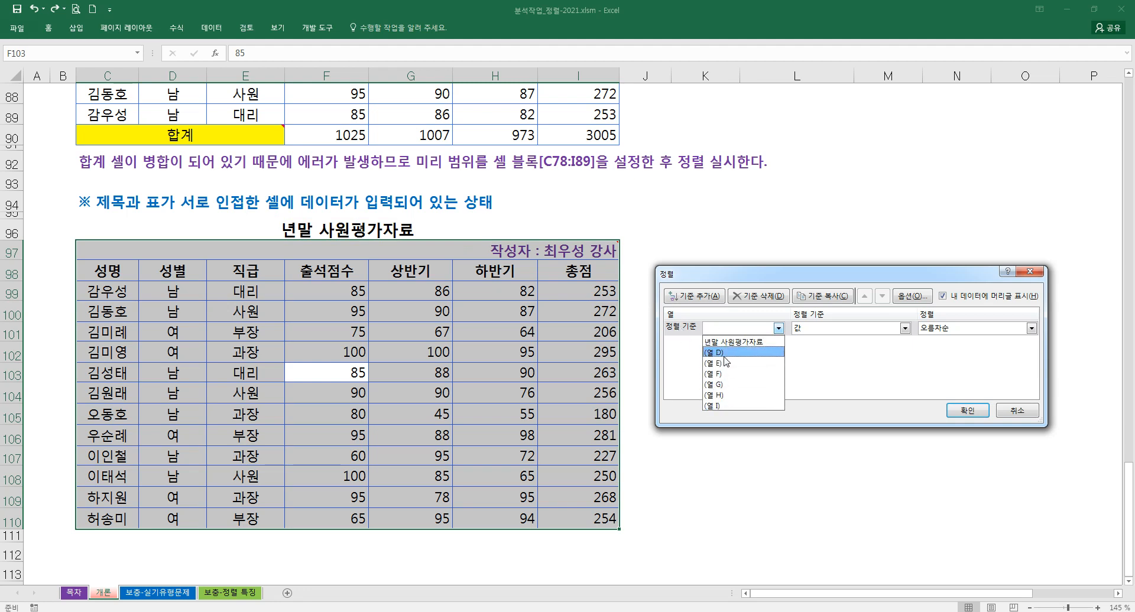
left_click(534, 214)
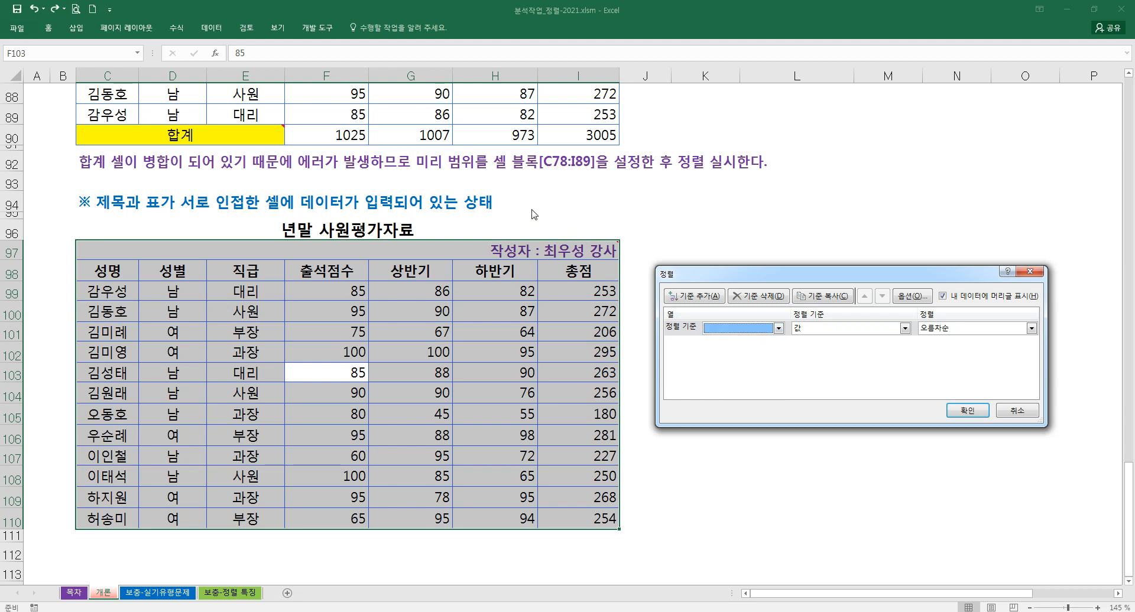
left_click(1017, 411)
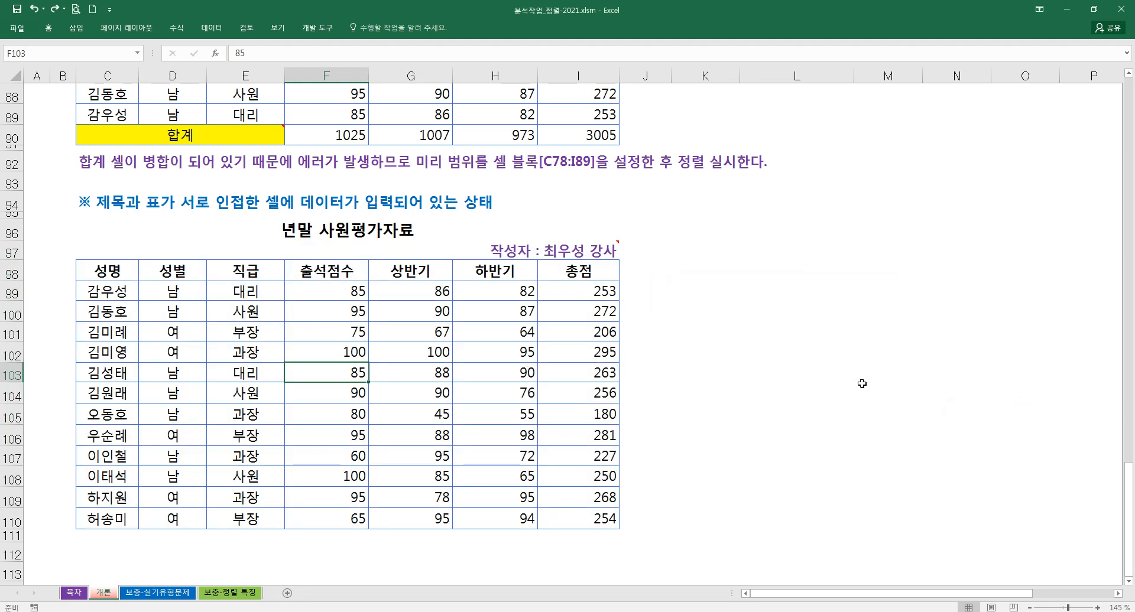
Examine how the author line in H97:I97 sits between the title in C96 and the table below
left_click(526, 249)
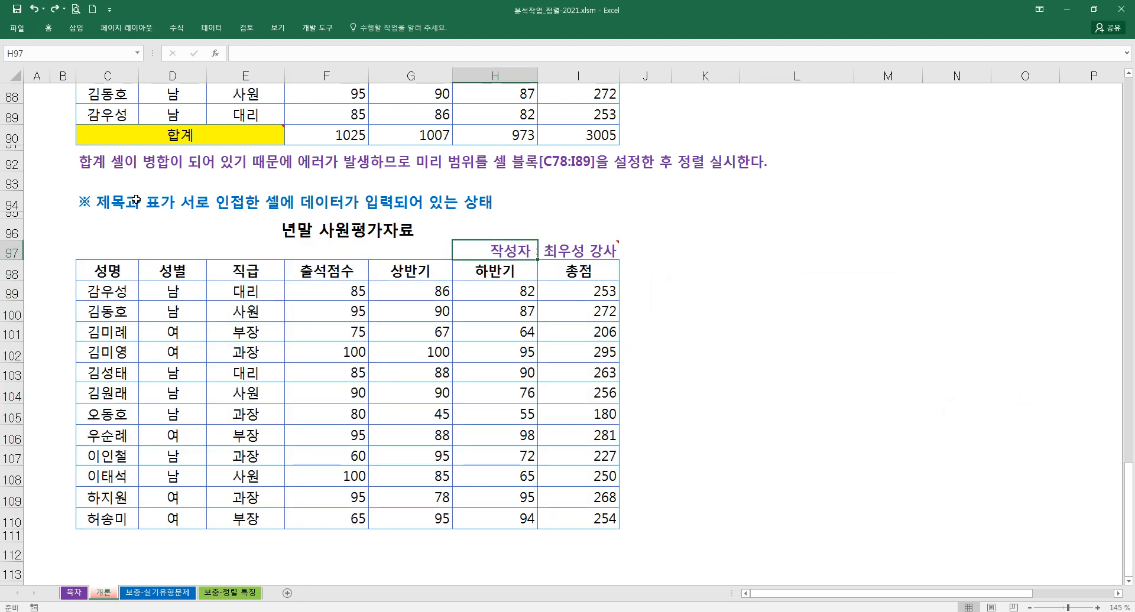
left_click_drag(520, 254, 593, 258)
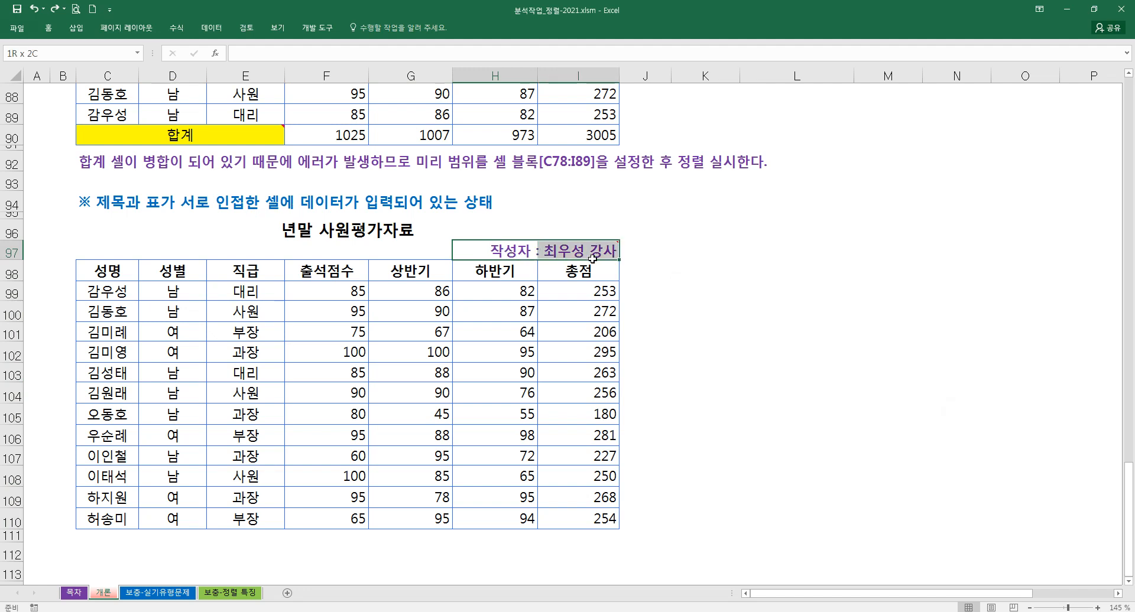
left_click(388, 233)
mouse_move(521, 250)
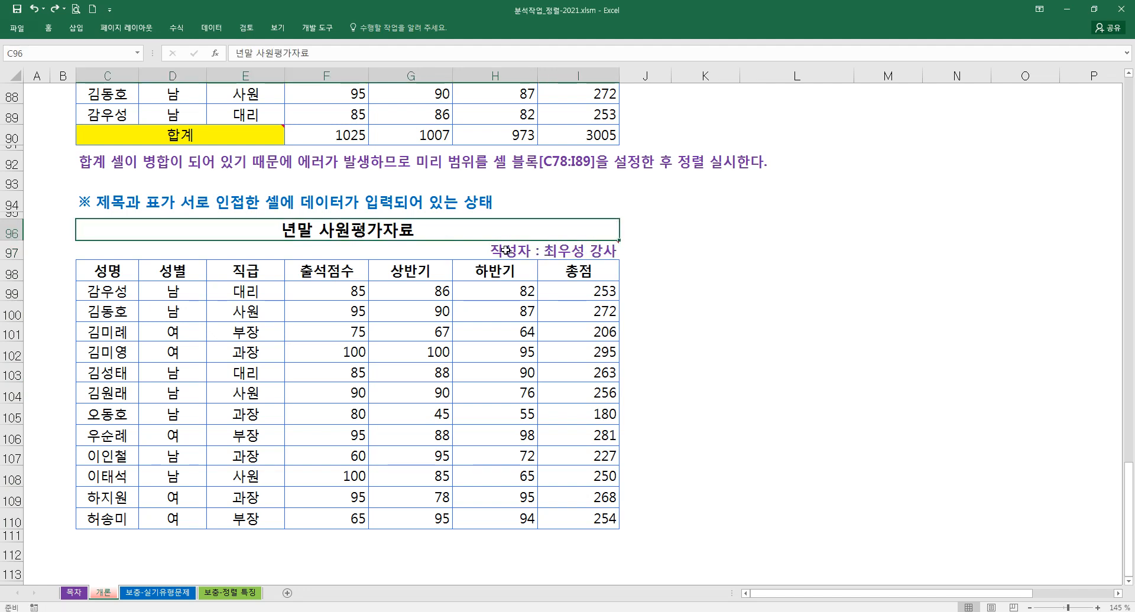
left_click_drag(520, 251, 591, 254)
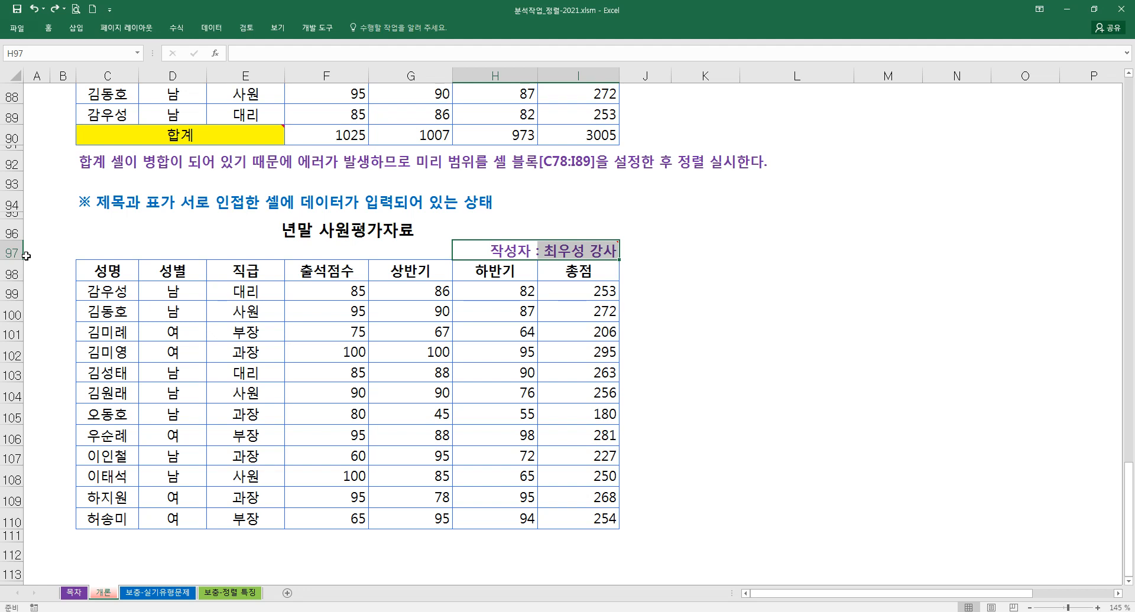
left_click(112, 313)
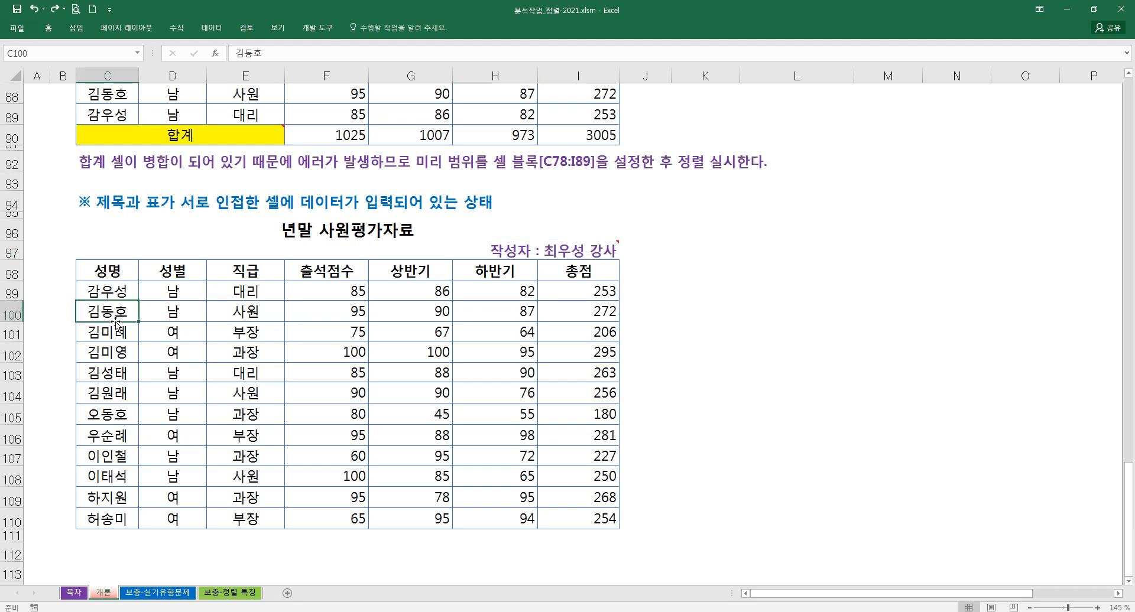
Sort only the range C98:I110 by 성별 in descending order
mouse_move(108, 276)
left_mouse_down()
mouse_move(392, 408)
mouse_move(567, 519)
left_mouse_up()
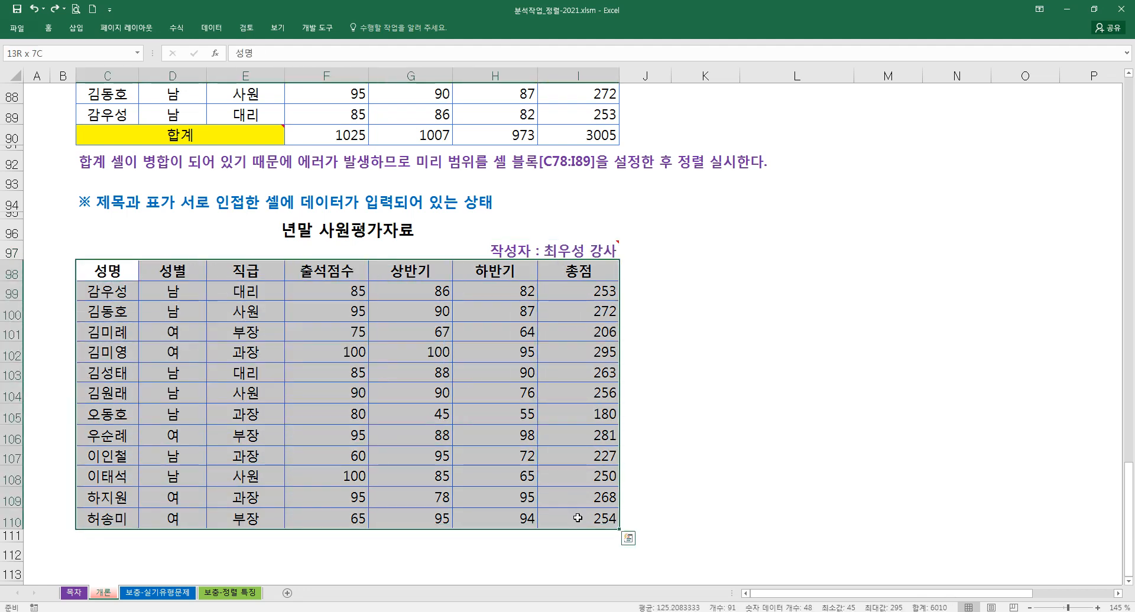
left_click(211, 28)
left_click(369, 56)
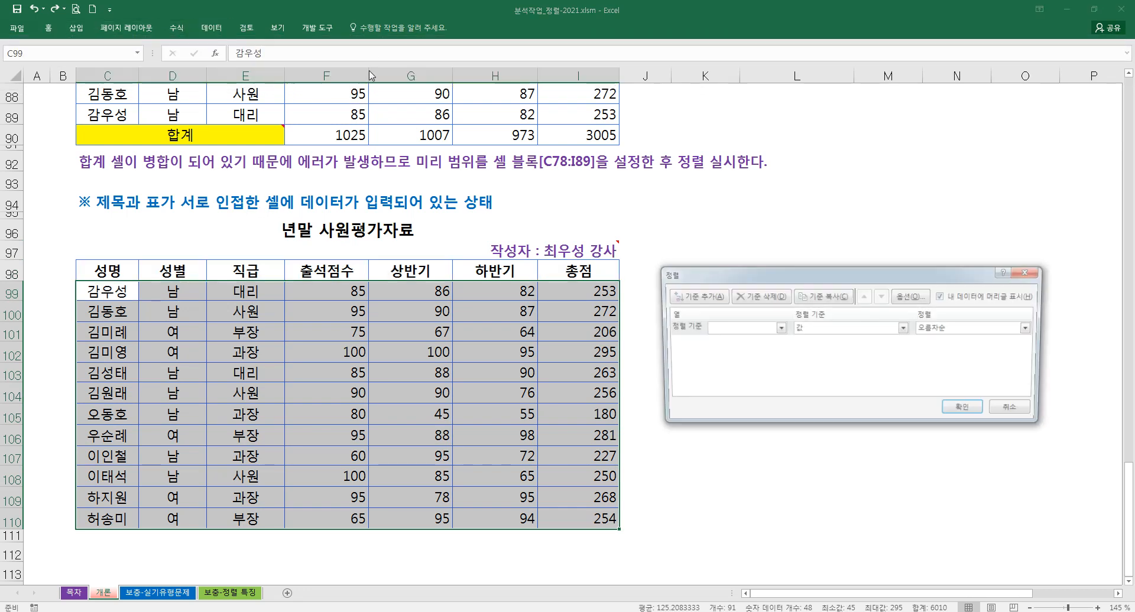
left_click(739, 329)
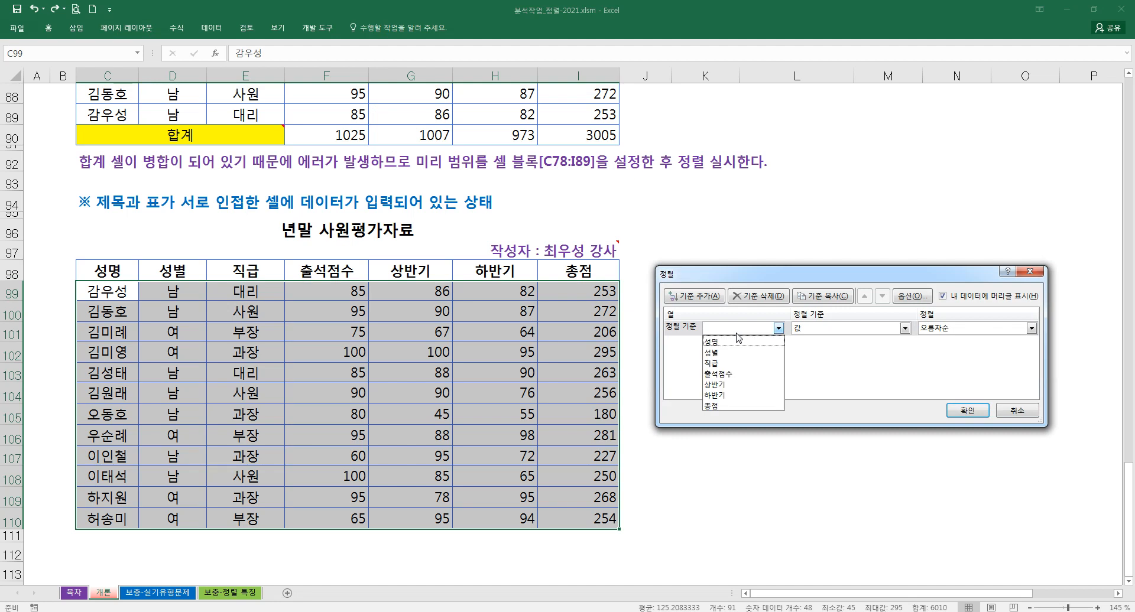
left_click(712, 352)
left_click(1032, 329)
left_click(944, 353)
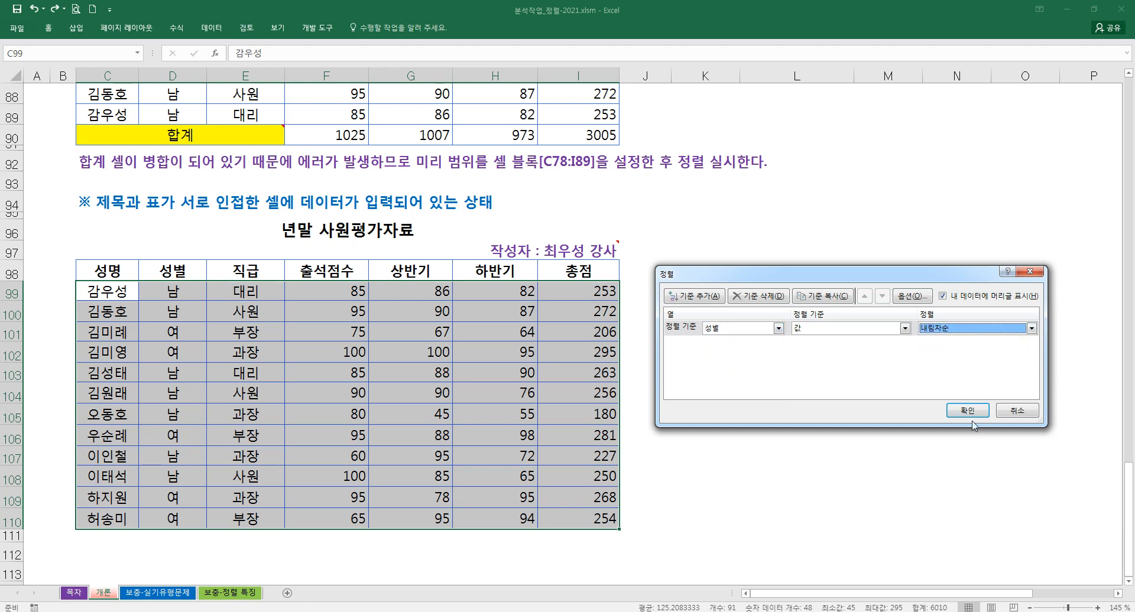
left_click(967, 410)
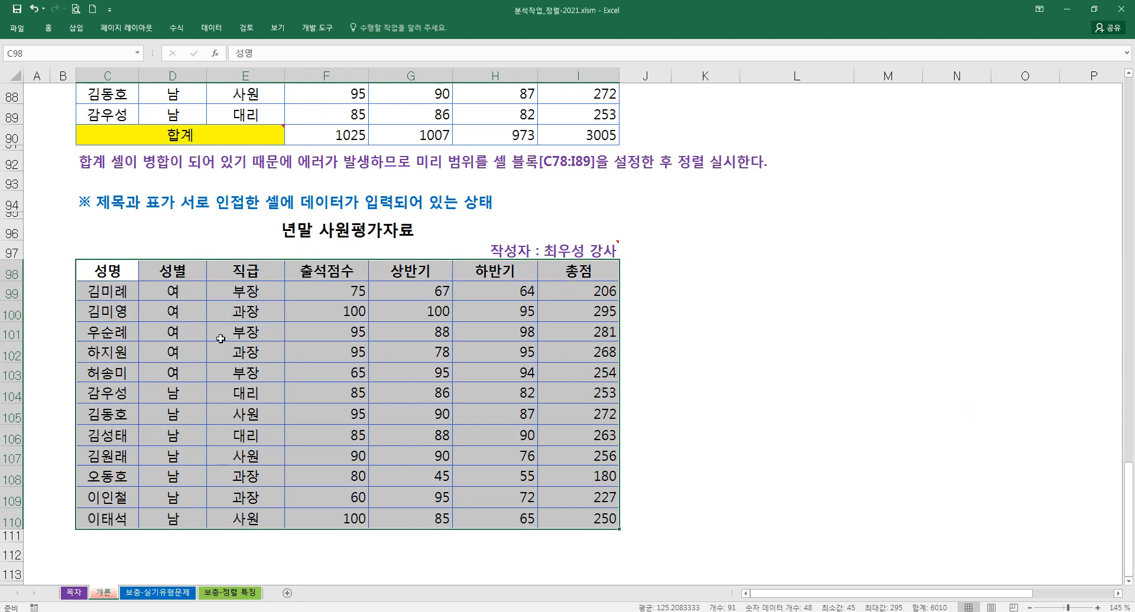
Compare the title and author rows with the table ranges C77:I90 and C98:I110, and review the 개론 sheet up to its start
left_click(285, 230)
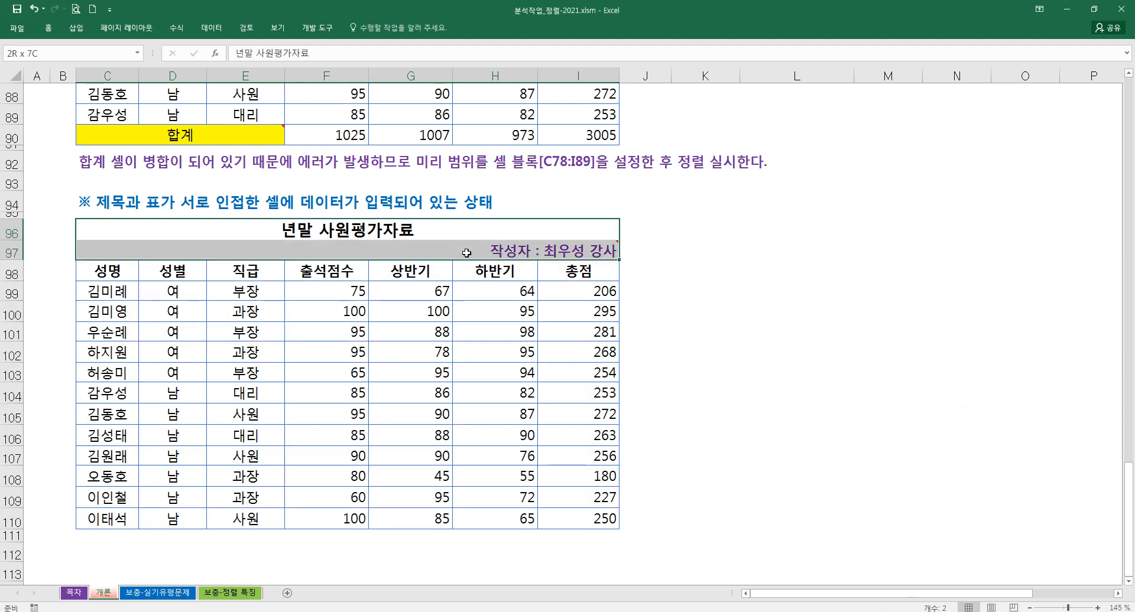
scroll(245, 300, "up", 7)
scroll(244, 300, "down", 1)
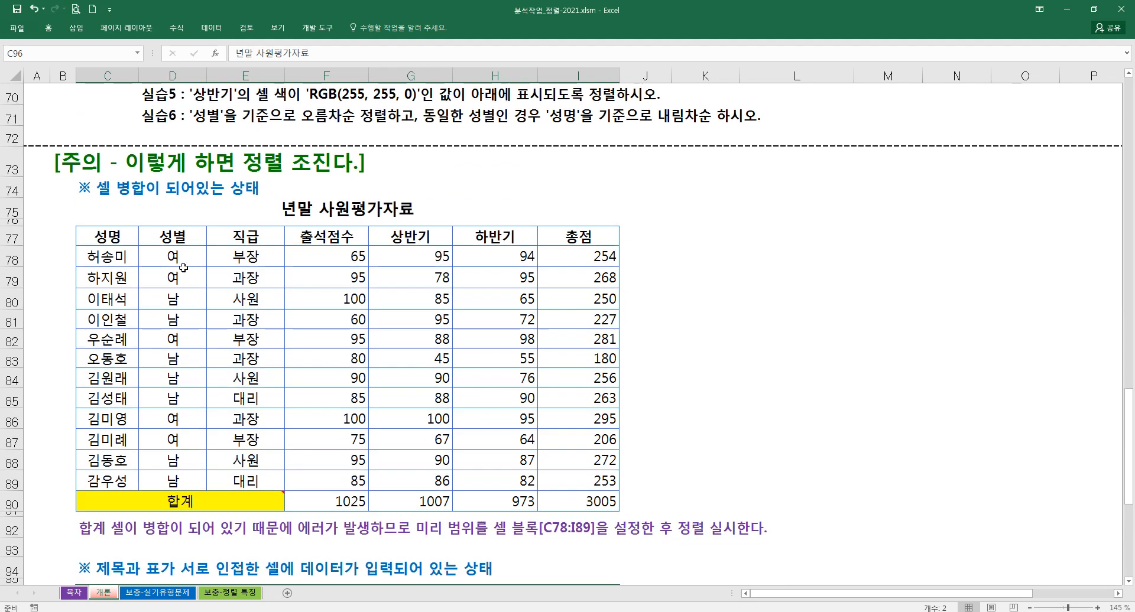
left_click_drag(102, 236, 593, 496)
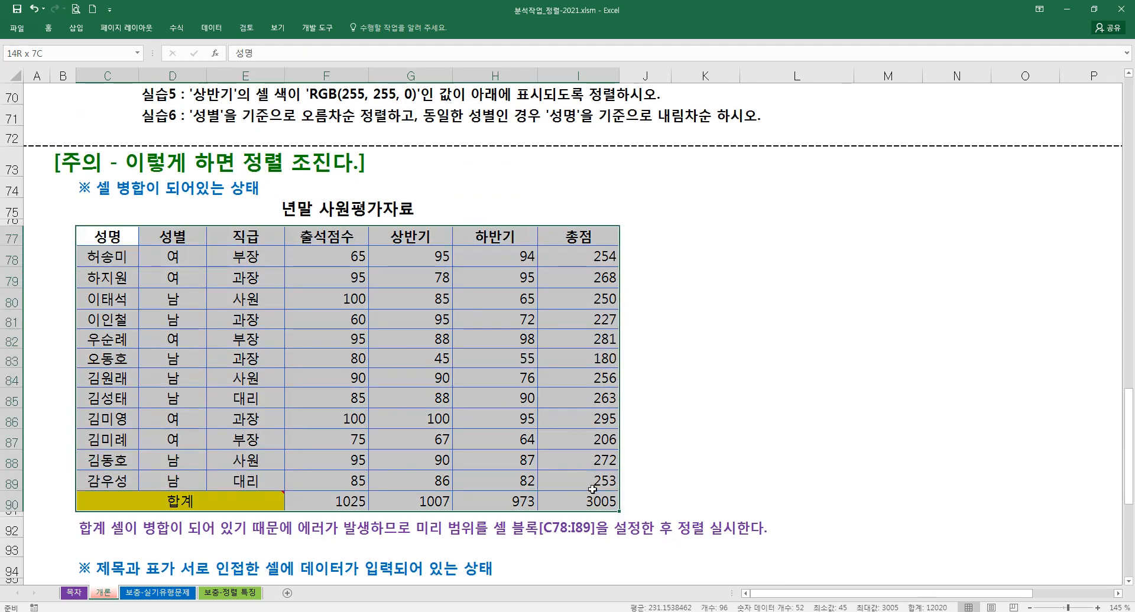
left_click(384, 362)
scroll(384, 368, "down", 2)
scroll(384, 369, "down", 5)
left_click_drag(115, 218, 578, 463)
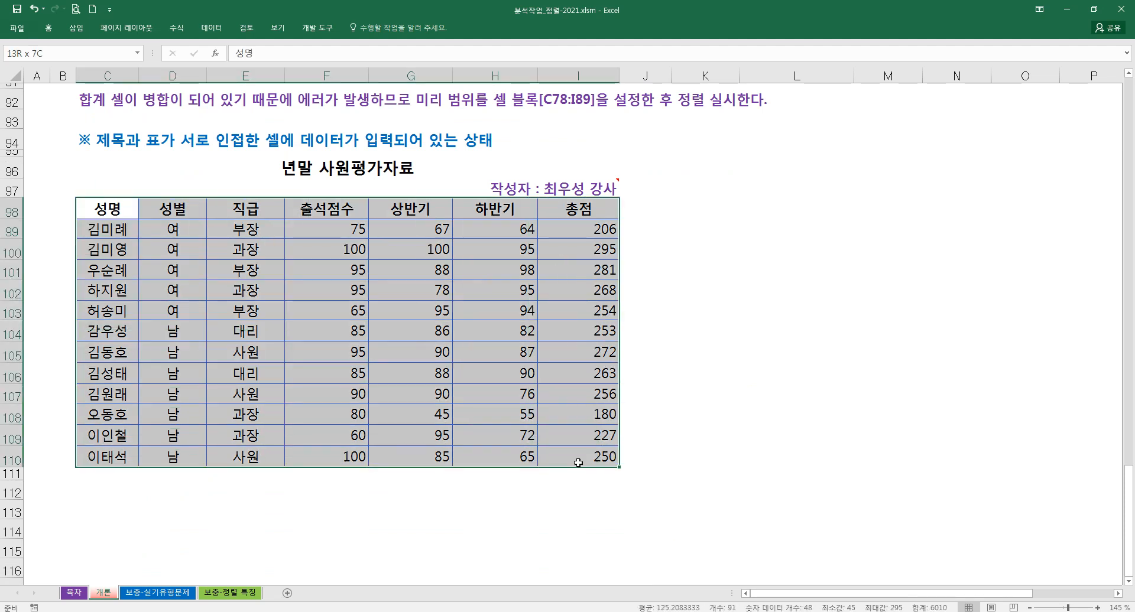
left_click(349, 331)
scroll(355, 337, "up", 10)
scroll(368, 340, "up", 14)
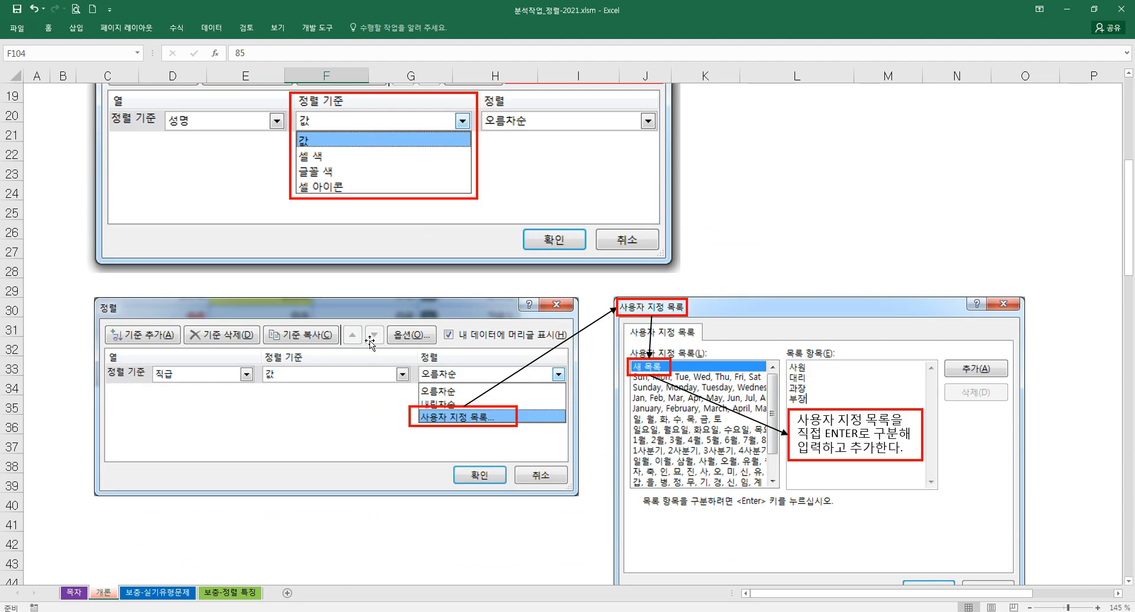
scroll(371, 342, "up", 3)
scroll(366, 346, "up", 3)
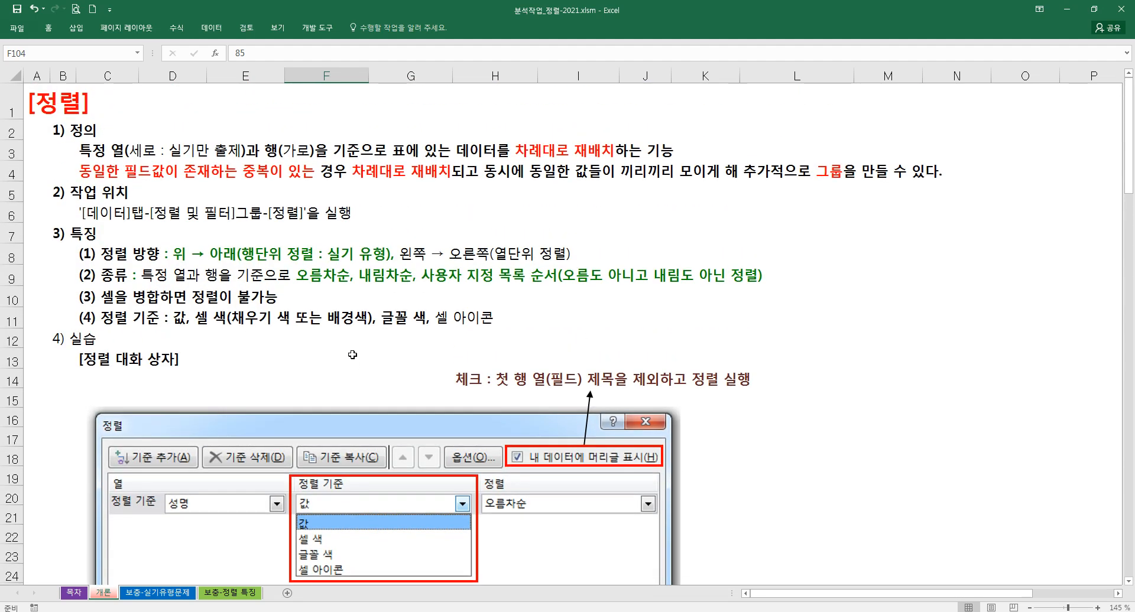
Open the 보충-실기유형문제 sheet and read the sorting task beneath the [표1] table alongside the coloured 가입기간 cells
left_click(183, 593)
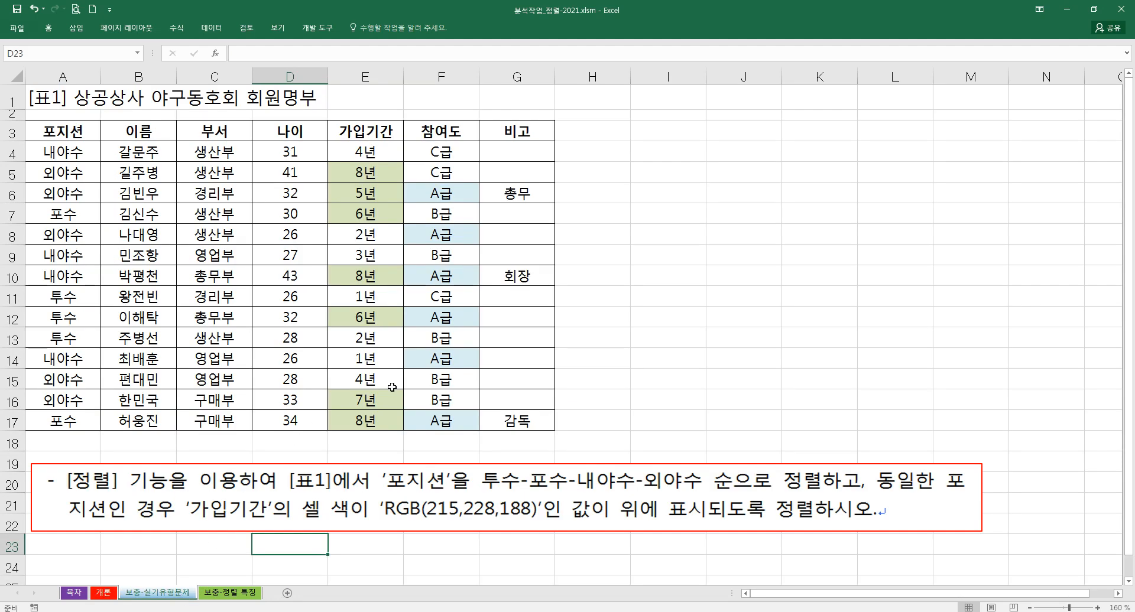
left_click(435, 362)
left_click(600, 377)
left_click(662, 363)
left_click(613, 344)
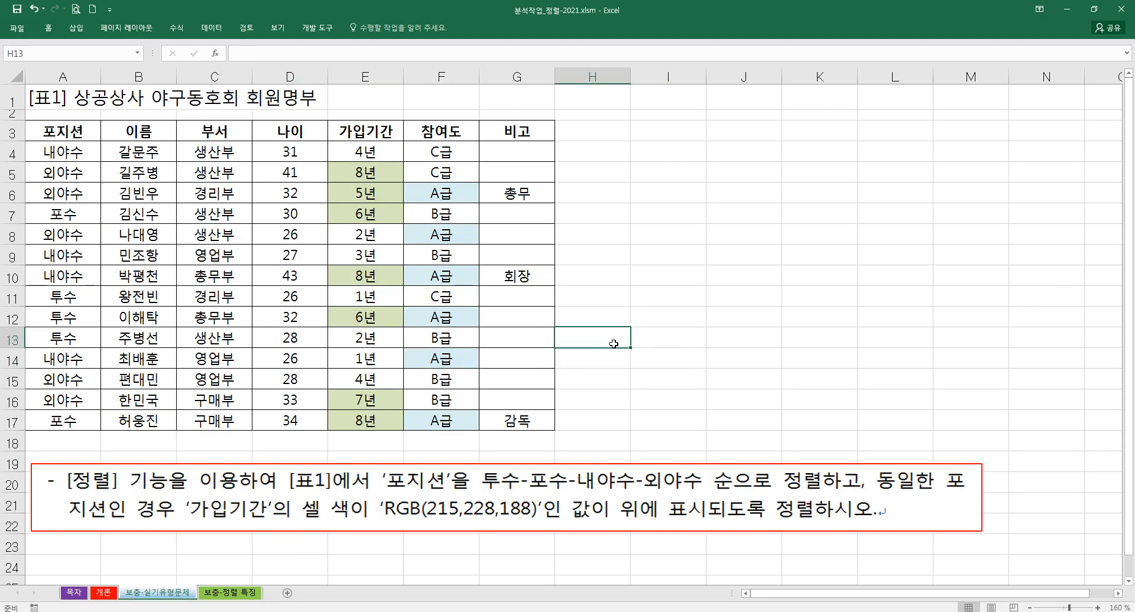
left_click_drag(247, 477, 247, 473)
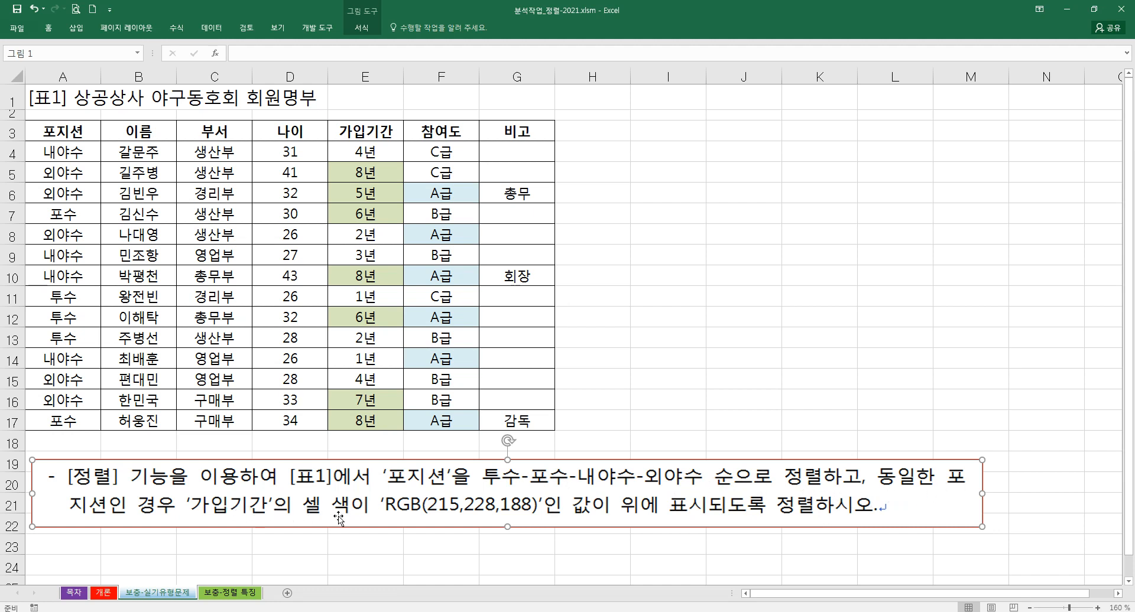
left_click(367, 166)
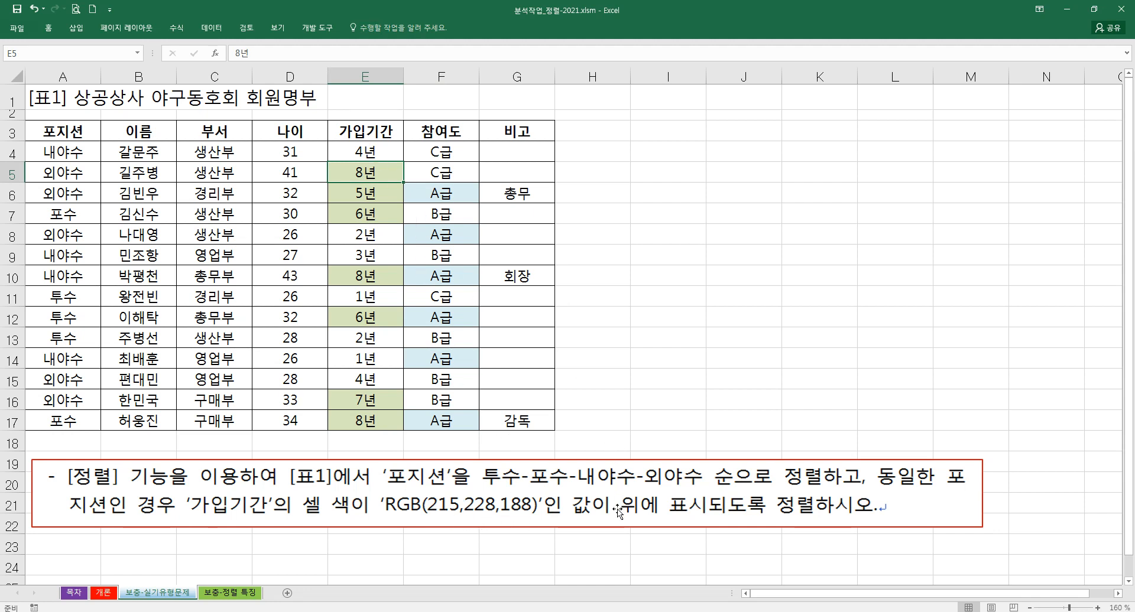
Open the sort settings for A3:G17 and delete the existing 이름 criterion
left_click_drag(92, 137, 547, 421)
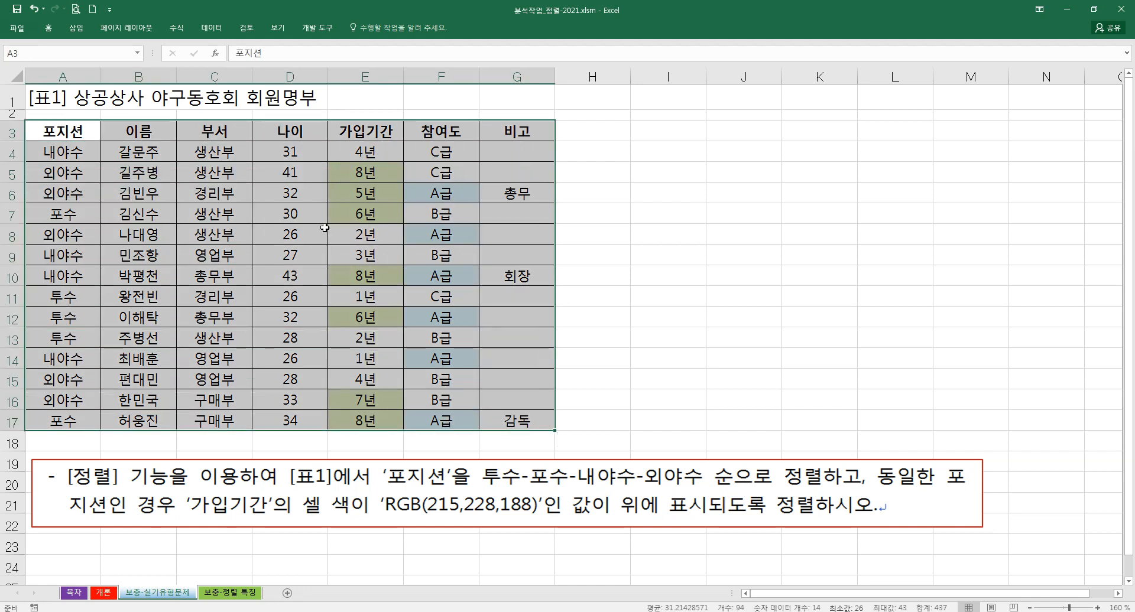
left_click(211, 28)
left_click(363, 59)
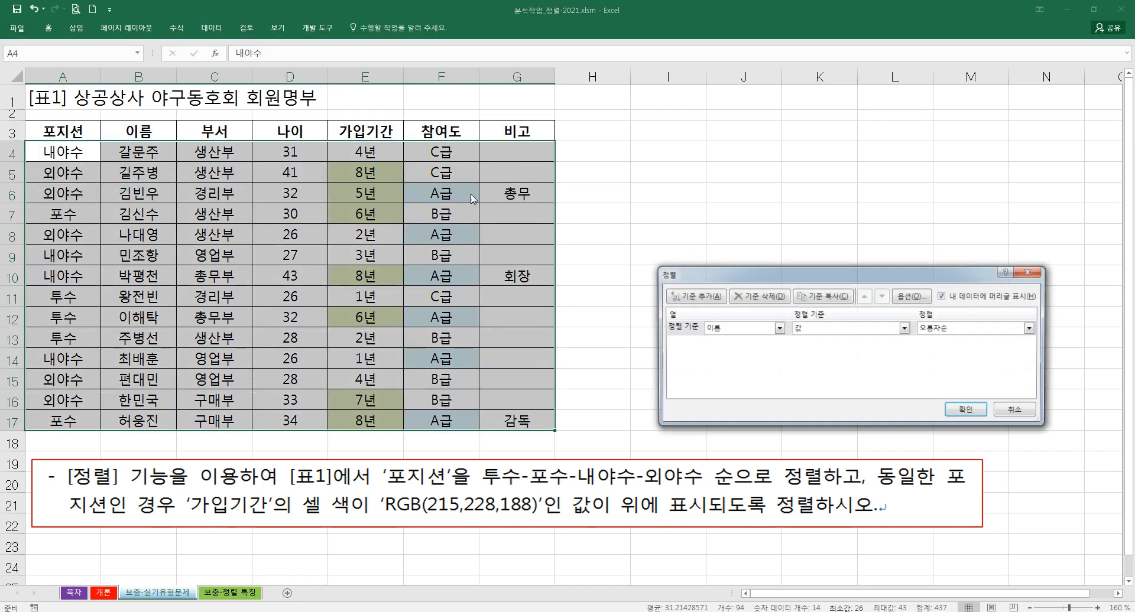
left_click_drag(680, 279, 545, 256)
left_click(615, 272)
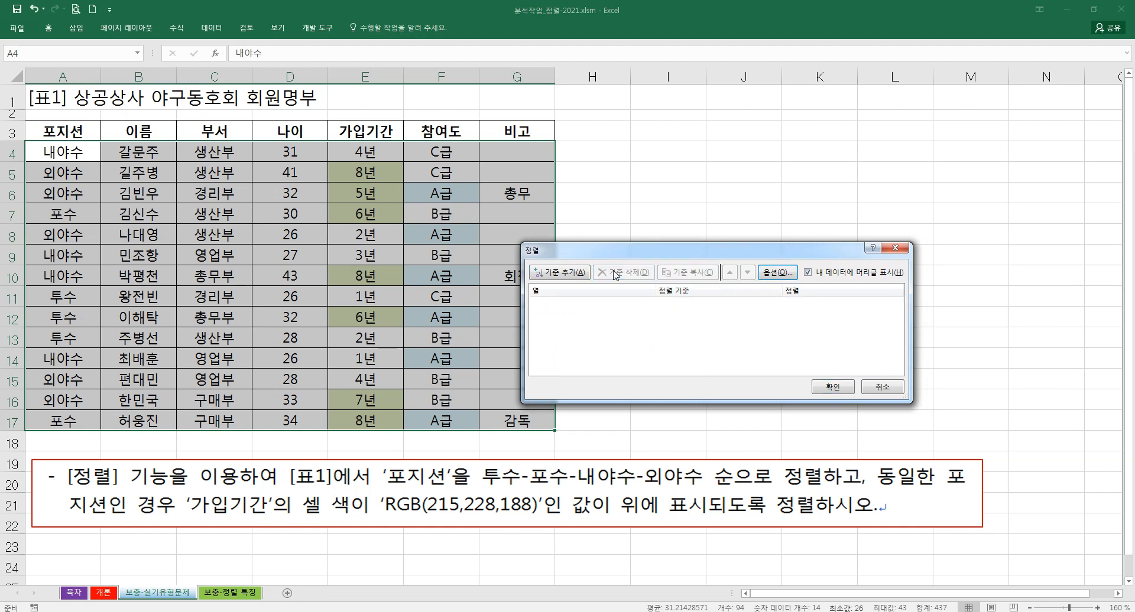
Add a sort criterion on 포지션, choose a custom list for its order, and look through the existing lists
left_click(561, 272)
left_click(593, 306)
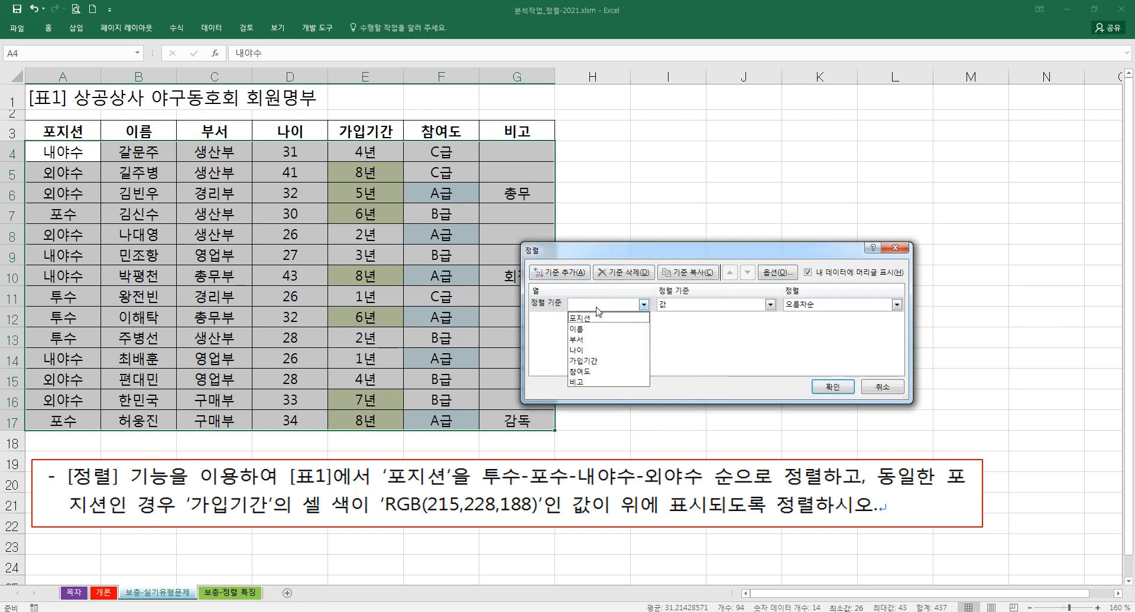
left_click(597, 318)
left_click(800, 306)
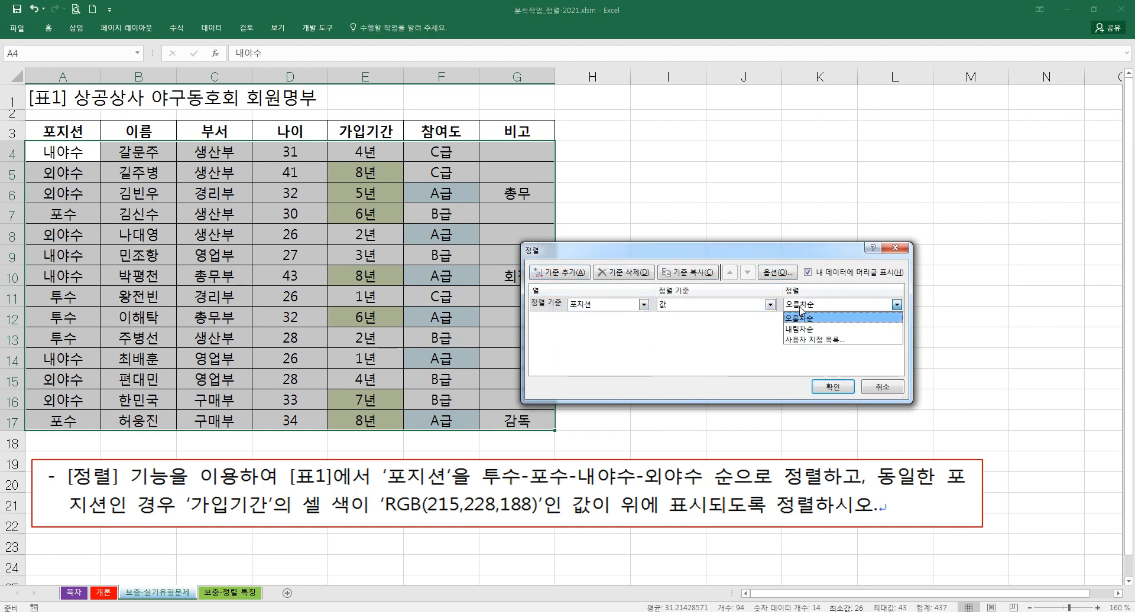
left_click(806, 340)
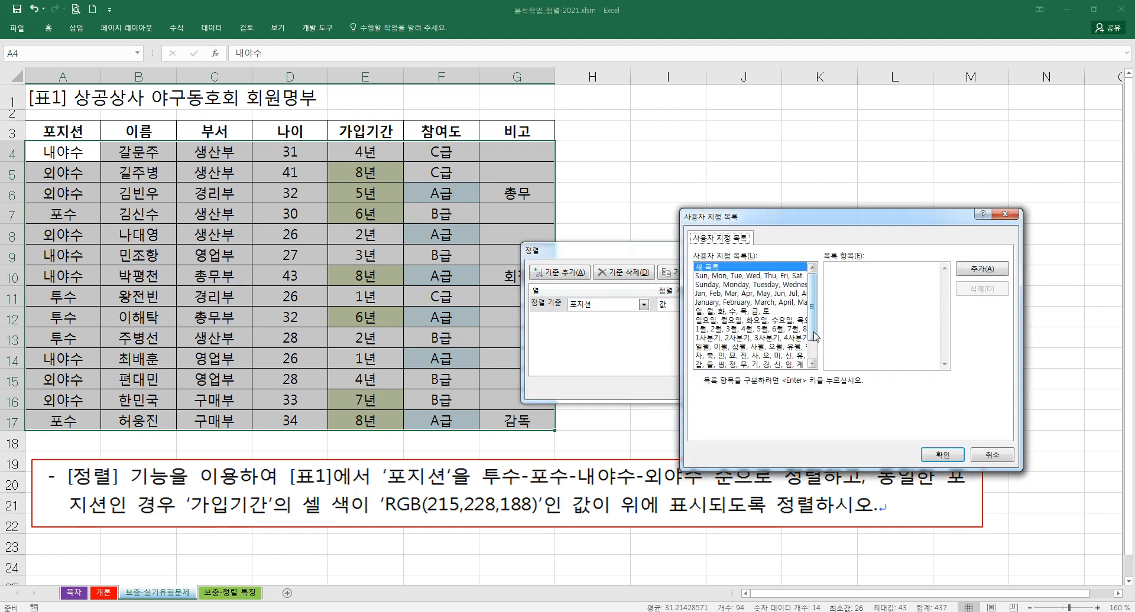
scroll(798, 366, "down", 1)
left_click(798, 365)
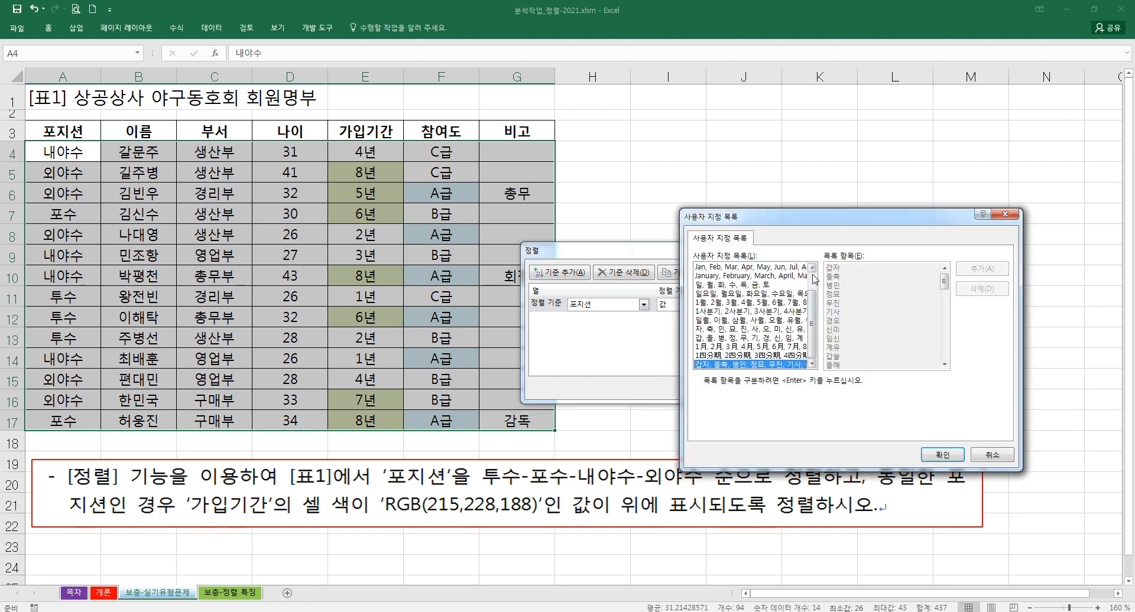
scroll(812, 275, "up", 1)
left_click(791, 267)
Create the custom list 투수, 포수, 내야수, 외야수 and use it as the sort order for 포지션
left_click(844, 275)
type("투수")
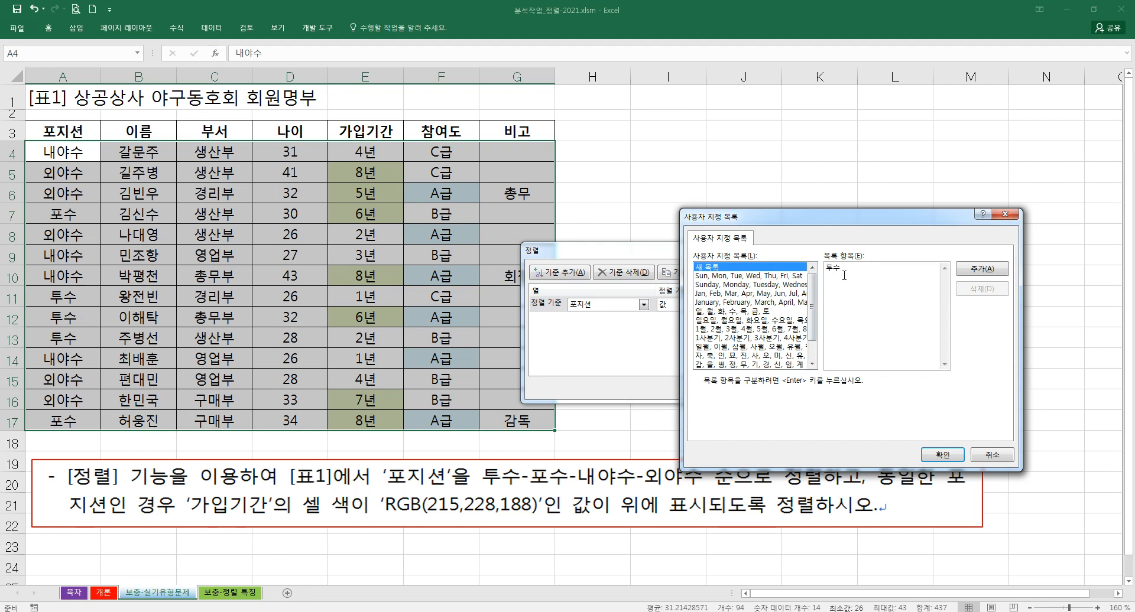
key("Return")
type("포수")
key("Return")
type("내야수")
key("Return")
type("외야수")
left_click(972, 271)
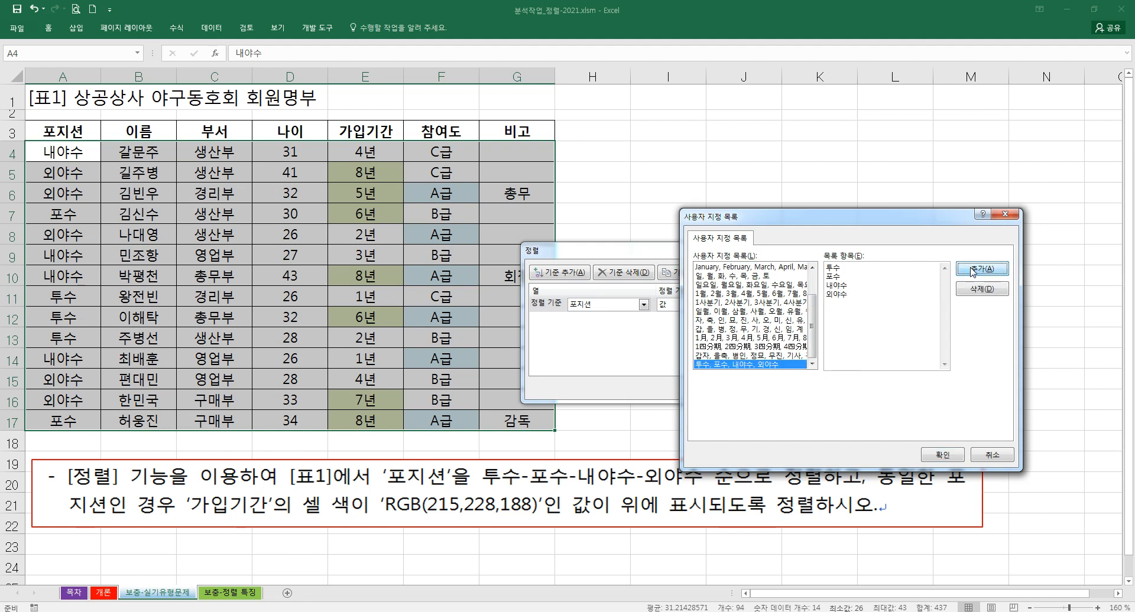
left_click(933, 456)
left_click(836, 306)
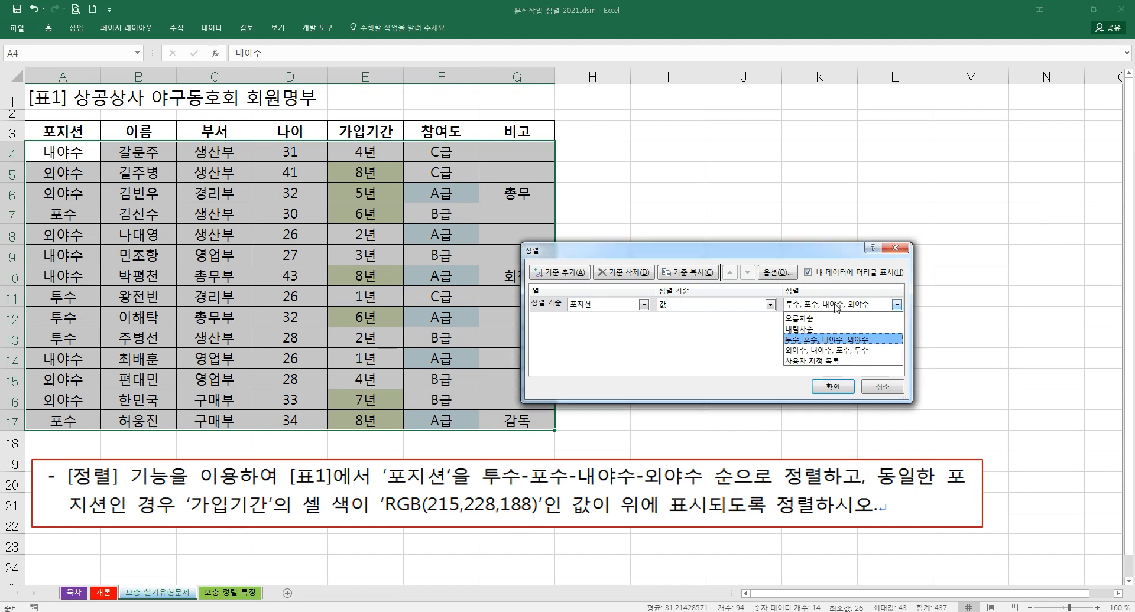
left_click(837, 307)
Add a second sort criterion on 가입기간 and base it on cell colour (셀 색)
left_click(564, 273)
left_click(609, 322)
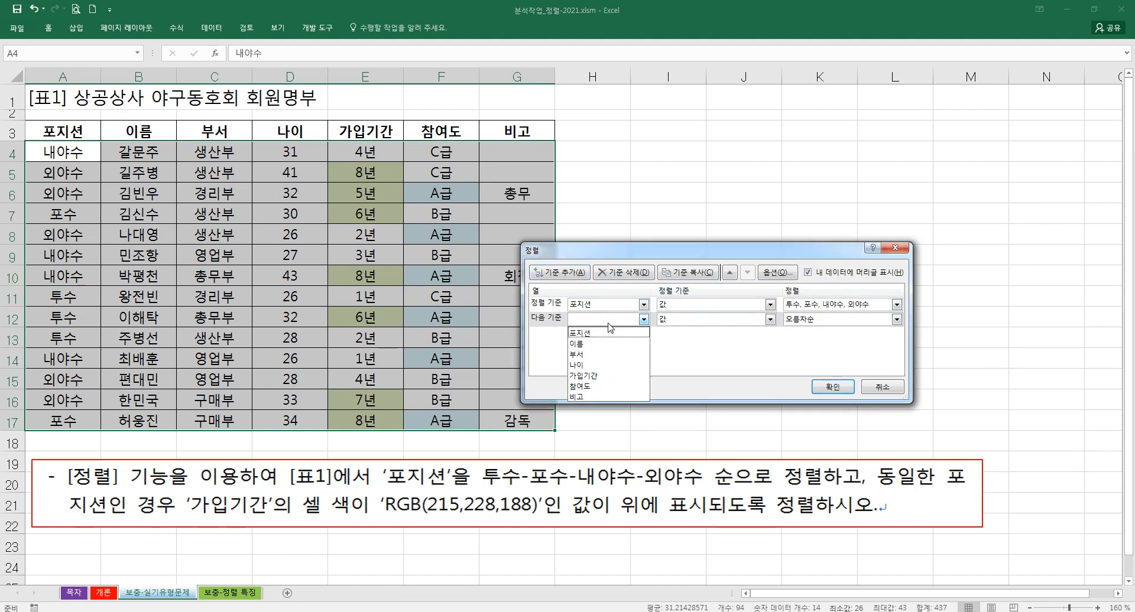
left_click(584, 376)
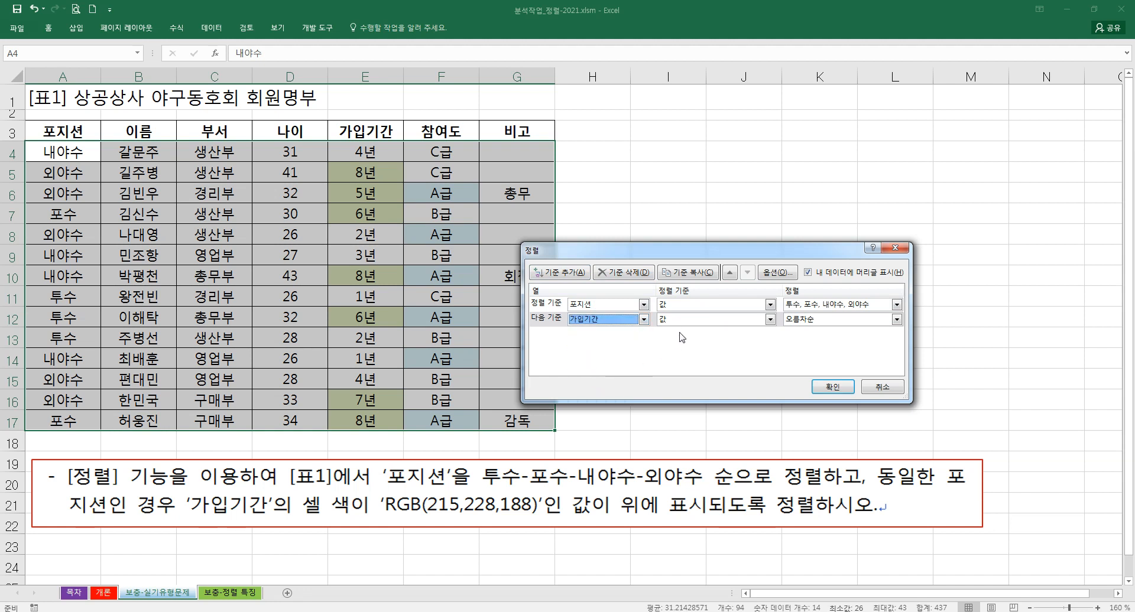
left_click(689, 320)
left_click(681, 346)
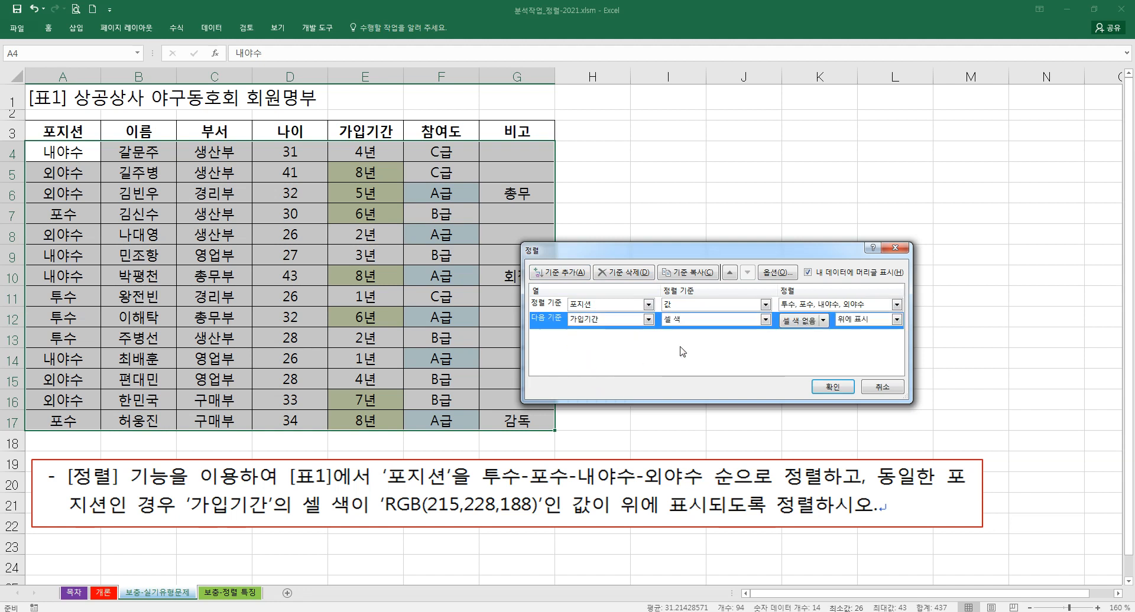
Review the cell colours offered for 가입기간, leave 셀 색 없음 with 위에 표시 as the order, and apply the sort
left_click(798, 324)
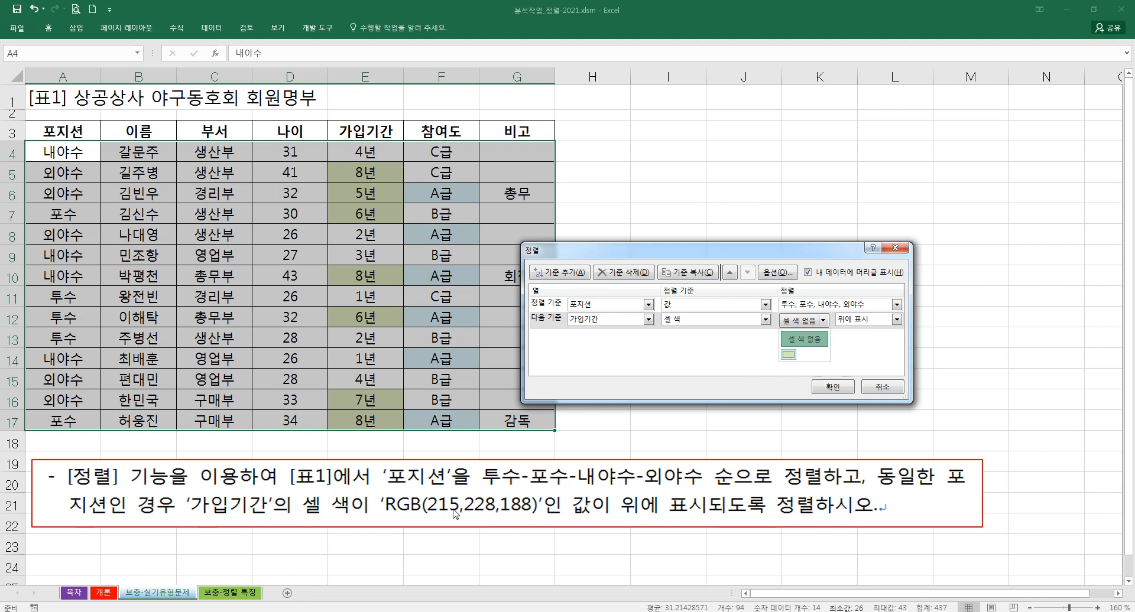
left_click(845, 394)
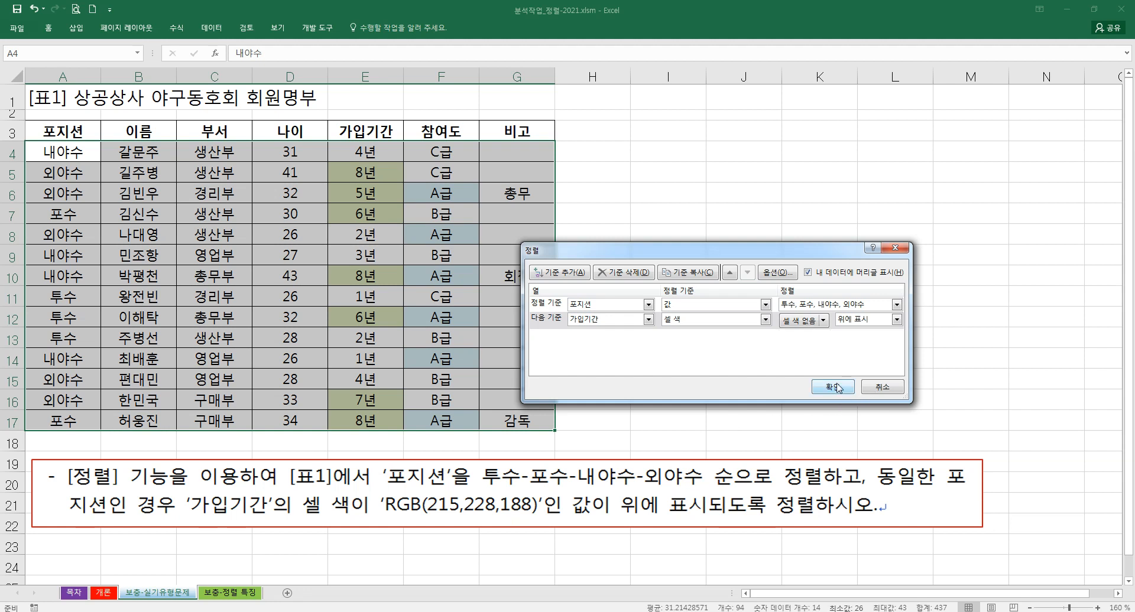
left_click(823, 321)
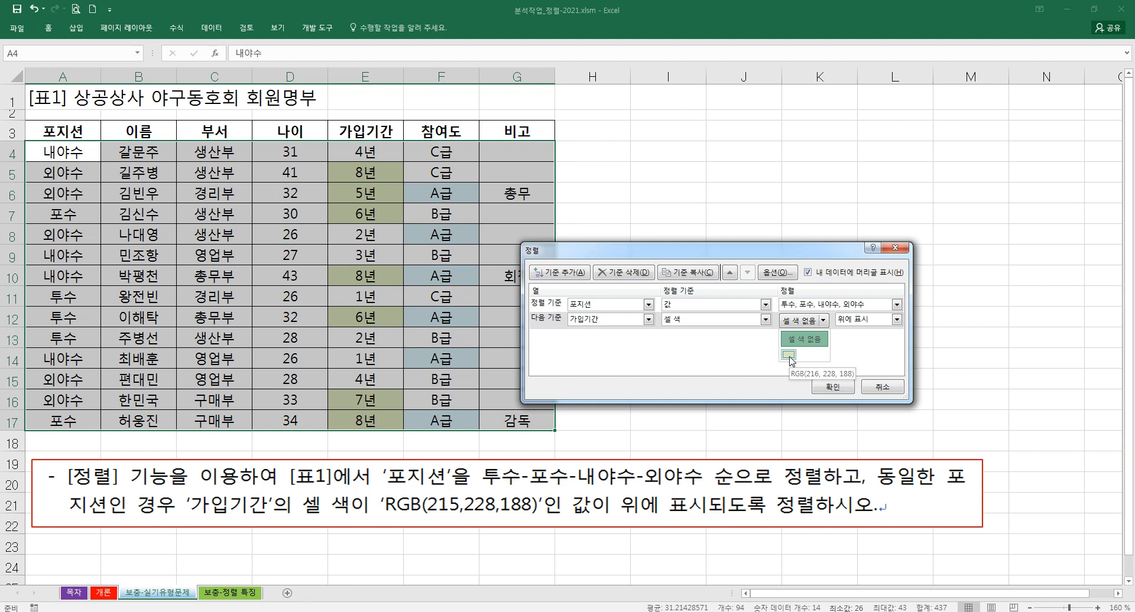
left_click(831, 388)
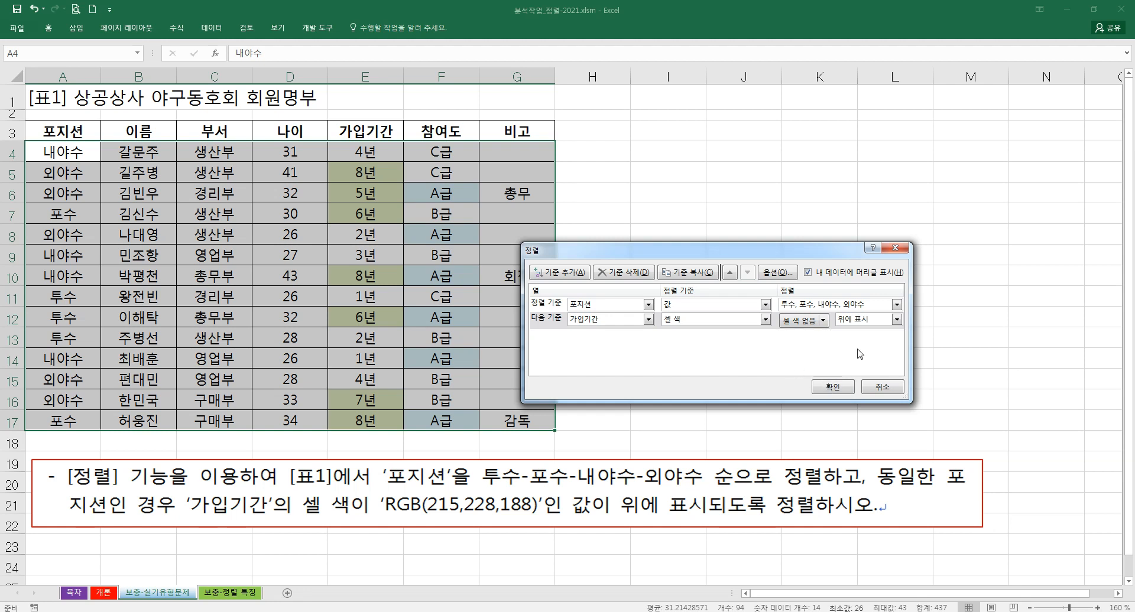
left_click(853, 315)
left_click(854, 327)
left_click(815, 383)
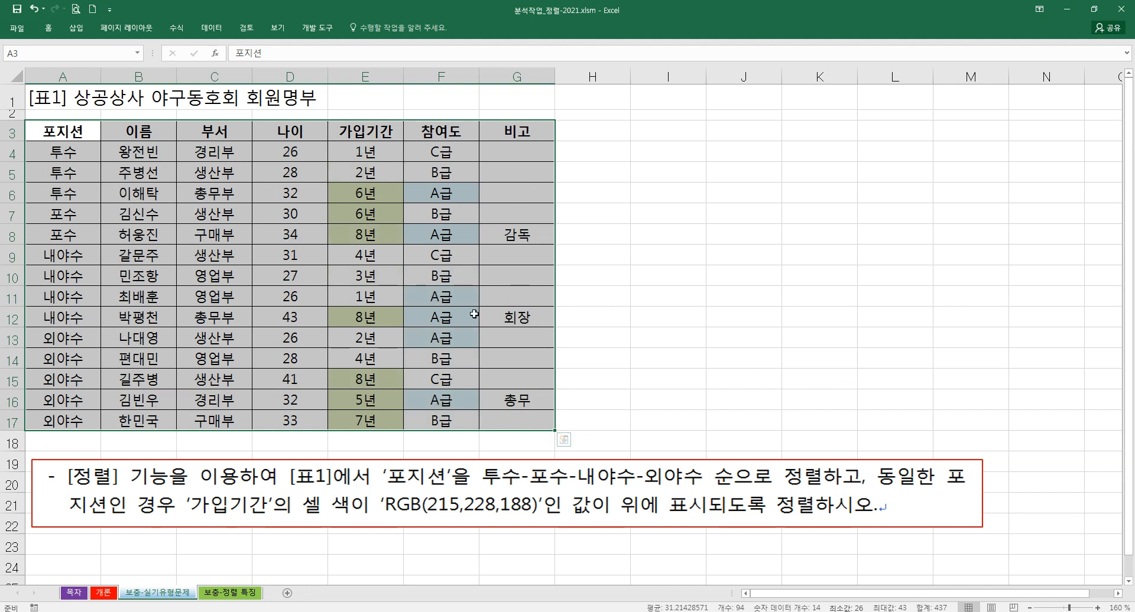
Examine where the coloured 가입기간 cells fall within the 투수, 내야수 and 외야수 groups of the sorted table
mouse_move(45, 141)
left_mouse_down()
mouse_move(211, 195)
mouse_move(358, 211)
mouse_move(402, 204)
mouse_move(387, 210)
left_mouse_up()
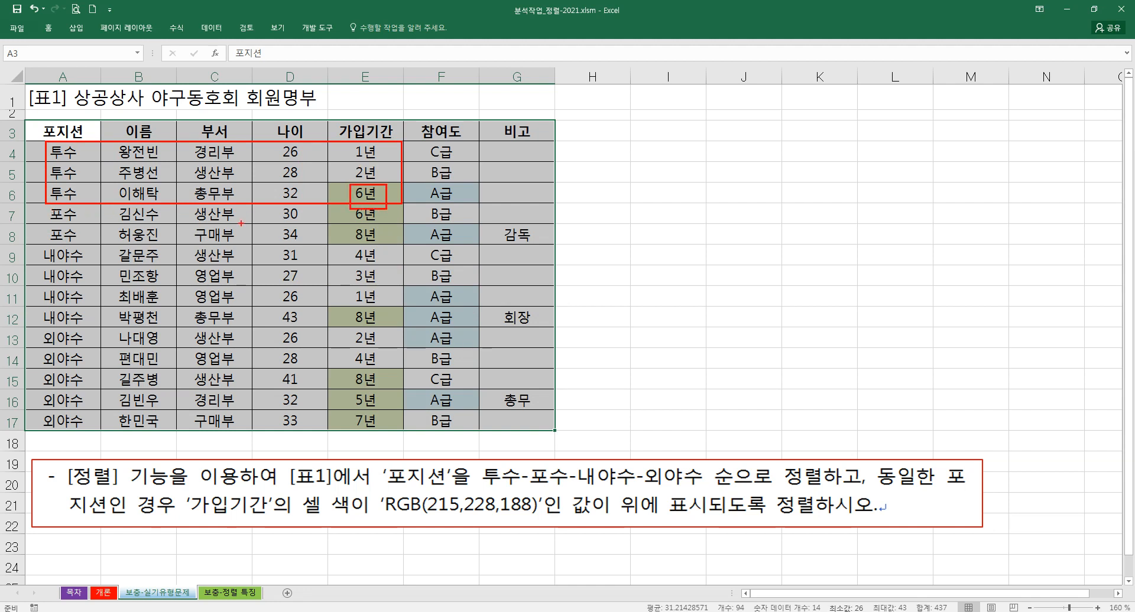
mouse_move(38, 252)
left_mouse_down()
mouse_move(99, 292)
mouse_move(252, 328)
mouse_move(398, 326)
mouse_move(358, 327)
mouse_move(374, 309)
left_mouse_up()
mouse_move(49, 331)
left_mouse_down()
mouse_move(62, 357)
mouse_move(398, 432)
mouse_move(390, 397)
left_mouse_up()
key("Escape")
left_click(670, 216)
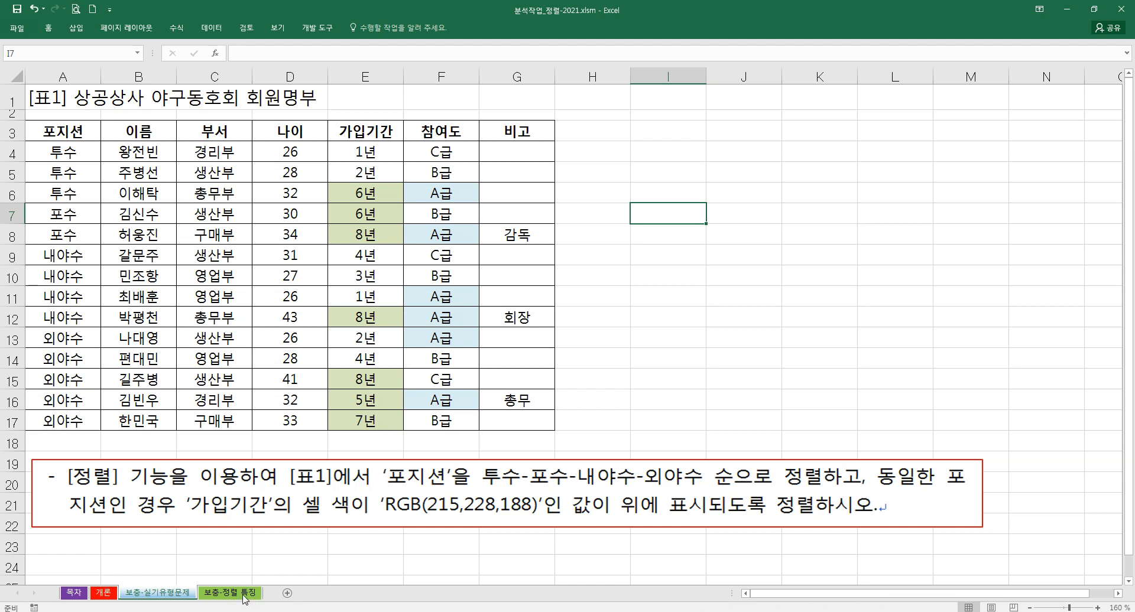
left_click(666, 359)
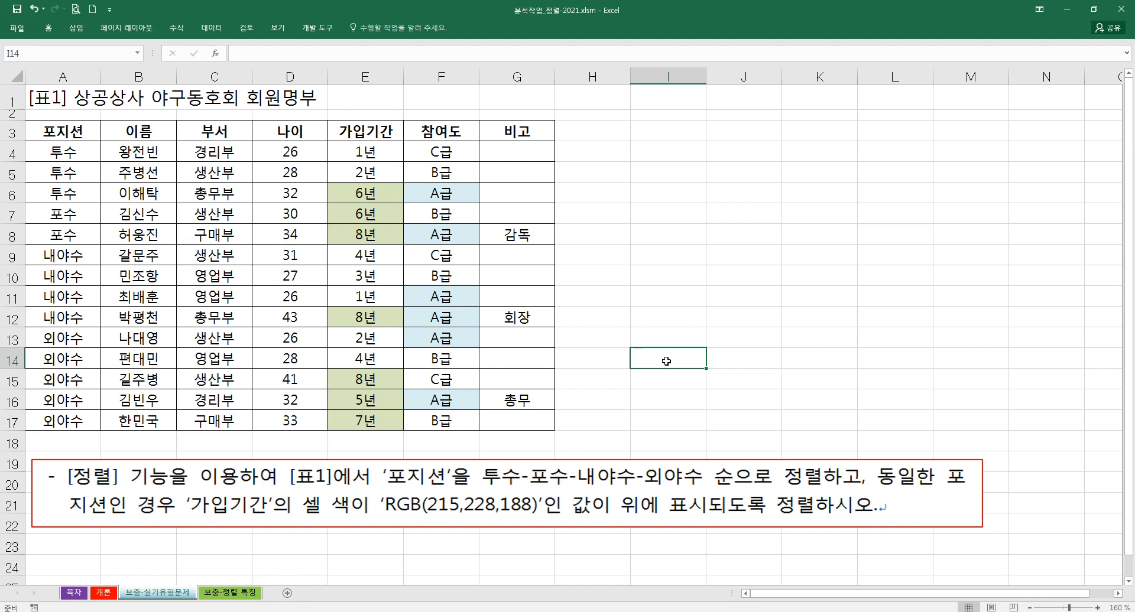